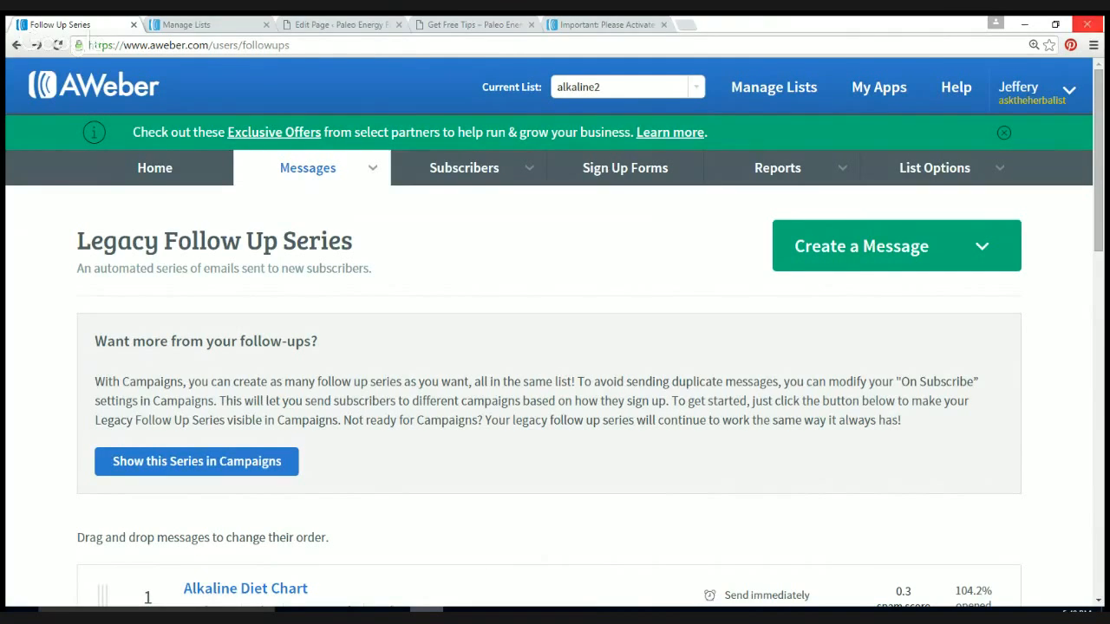
# Step: Switch to the Get Free Tips page and scroll down to its embedded Name and Email form
pyautogui.click(474, 26)
pyautogui.scroll(-2, 555, 347)
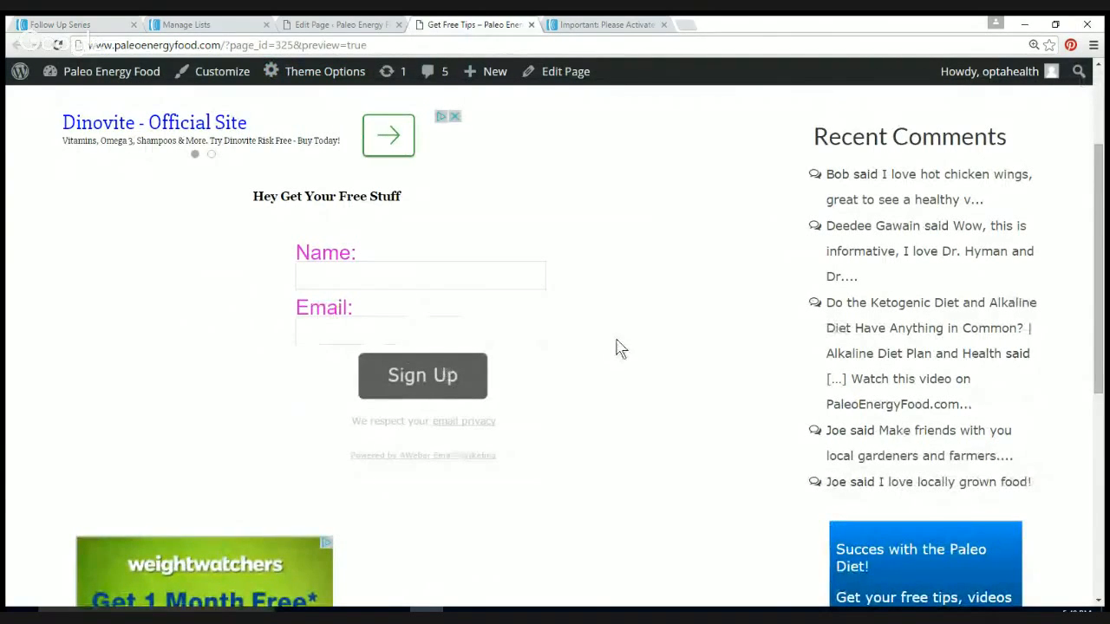
# Step: Scroll back to the top of Get Free Tips, then return to the alkaline2 Legacy Follow Up Series
pyautogui.scroll(2, 728, 328)
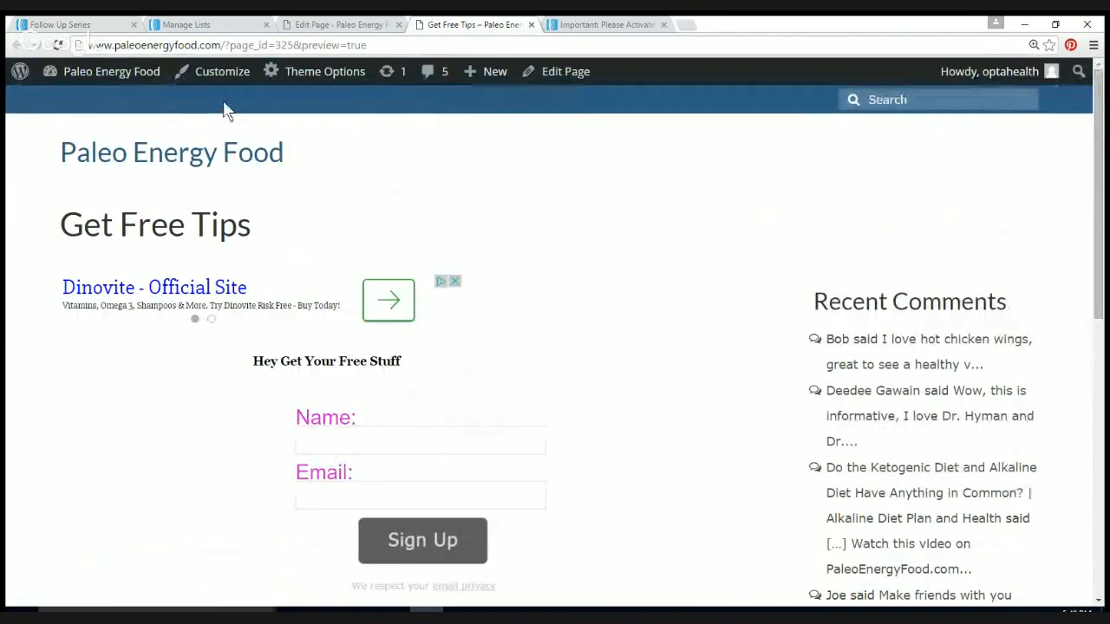
pyautogui.click(93, 26)
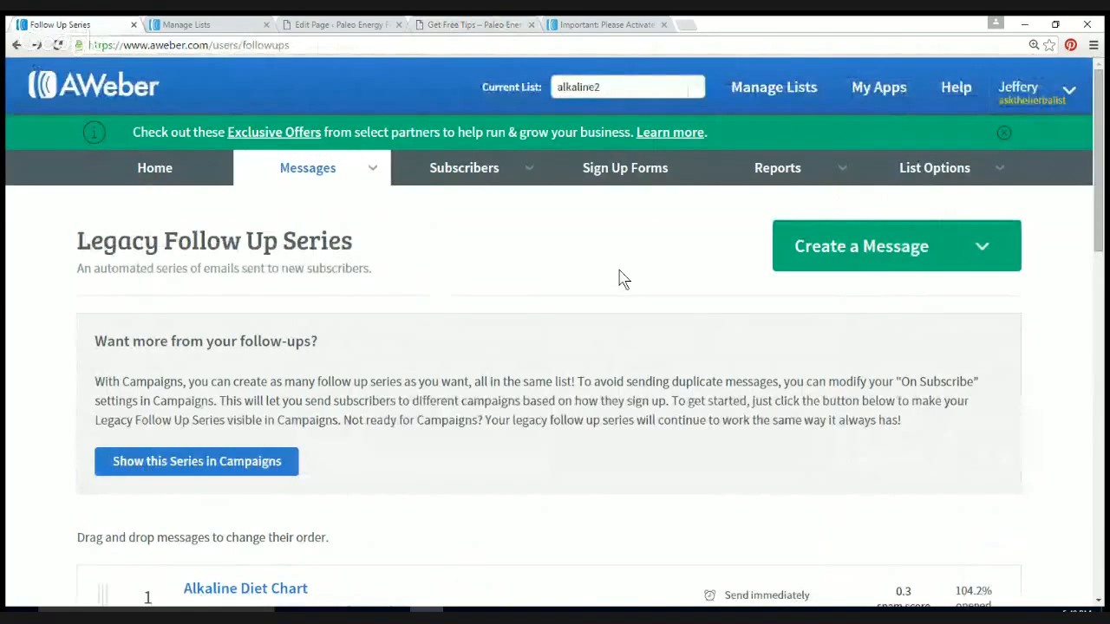
pyautogui.scroll(-1, 623, 277)
pyautogui.scroll(-1, 621, 275)
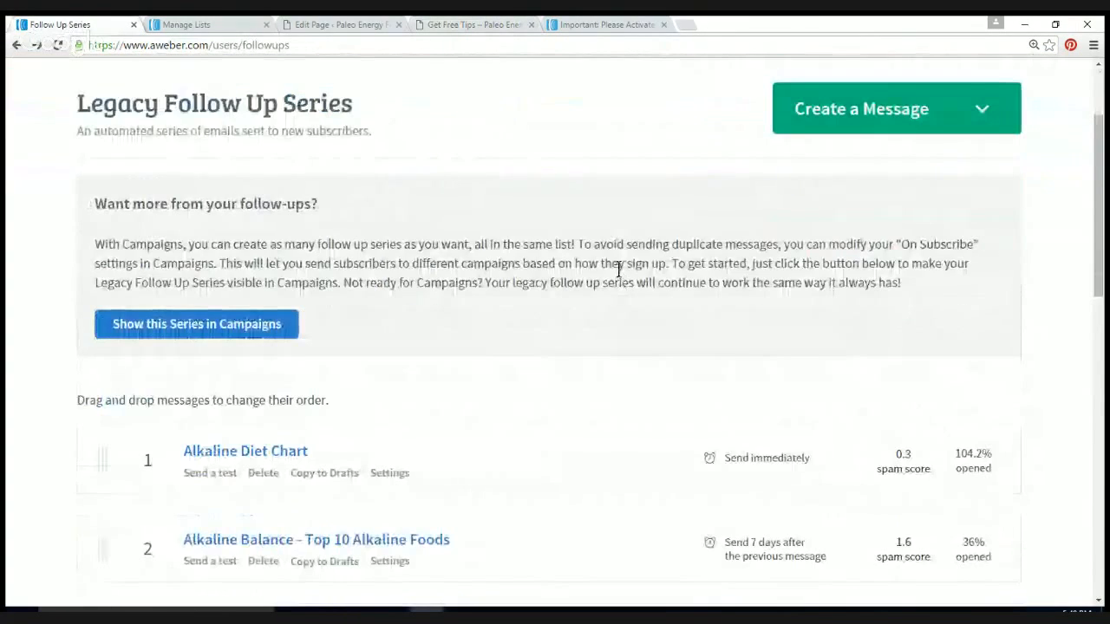
pyautogui.scroll(-3, 618, 268)
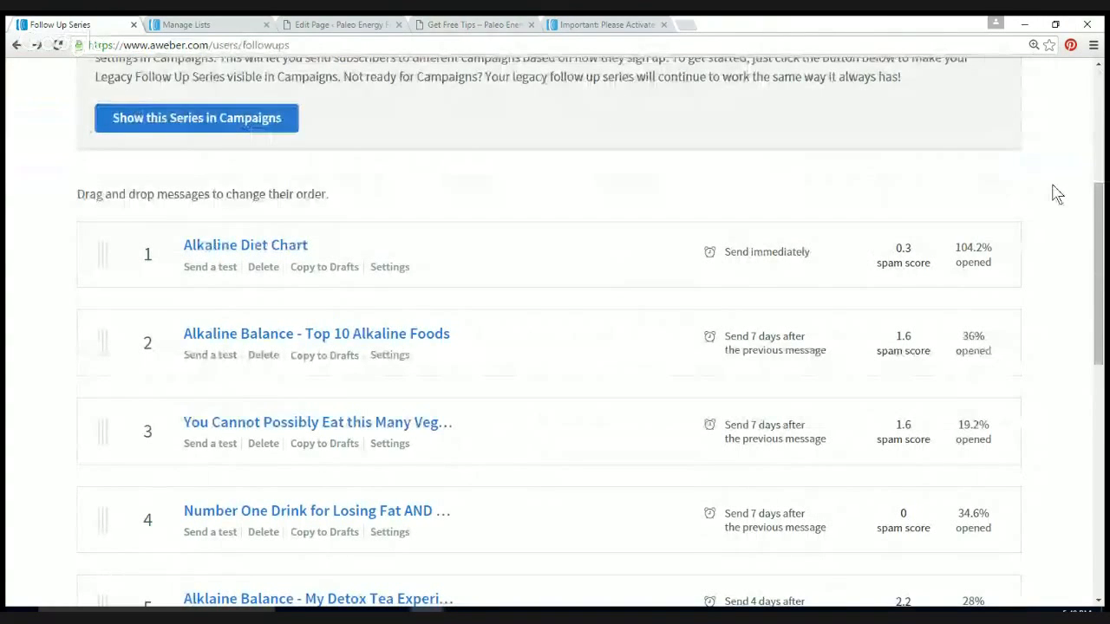
pyautogui.scroll(-1, 1053, 192)
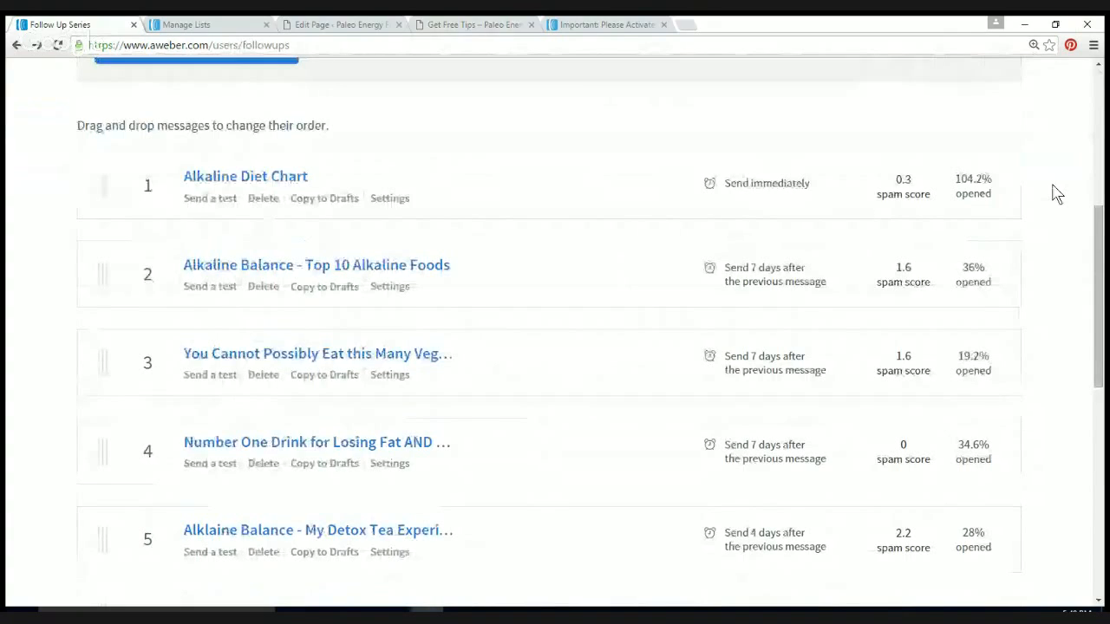
pyautogui.scroll(5, 1056, 192)
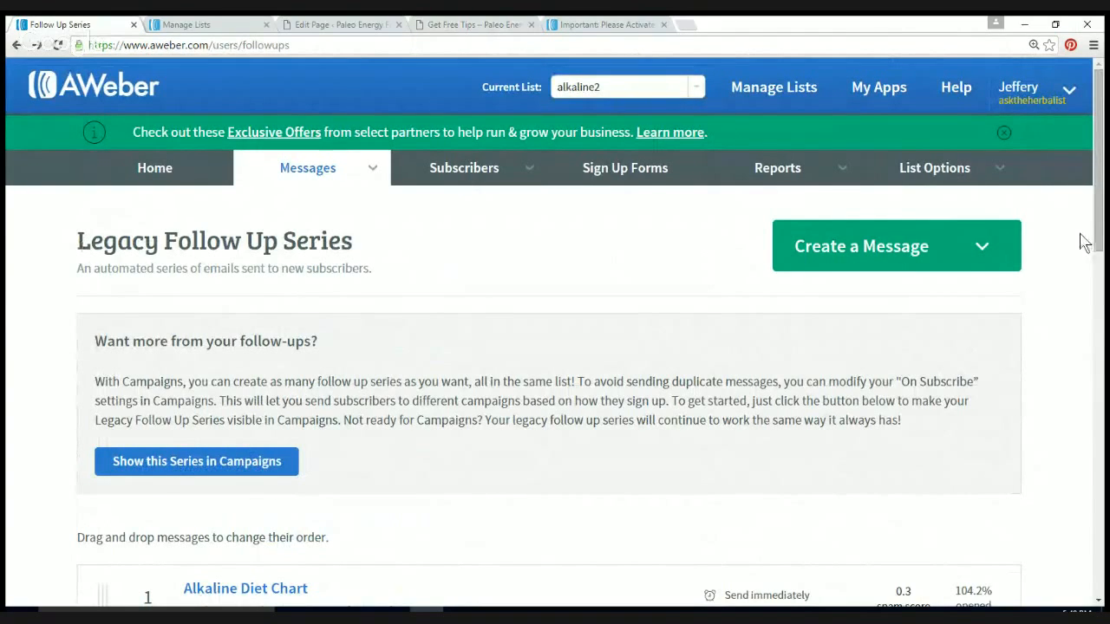
pyautogui.scroll(-5, 1066, 249)
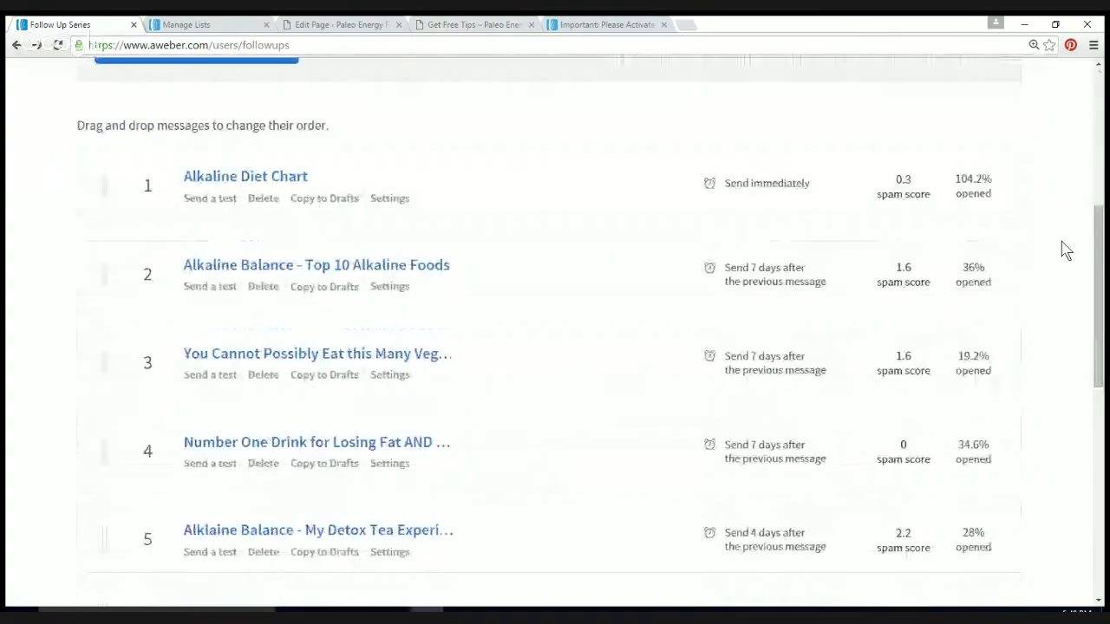
pyautogui.scroll(-1, 1066, 249)
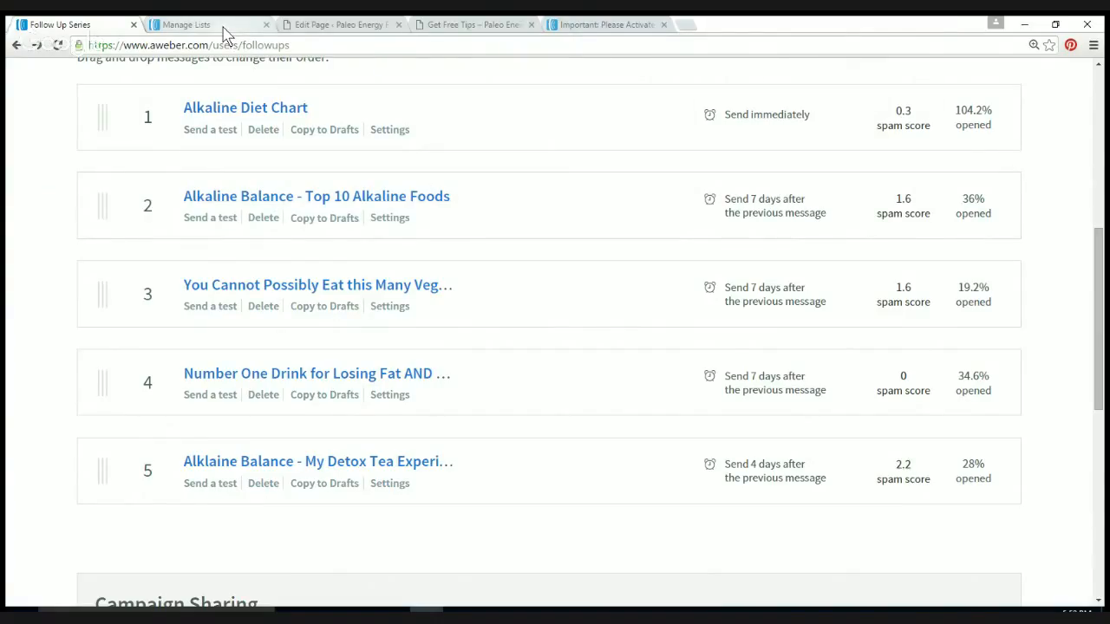
pyautogui.click(195, 25)
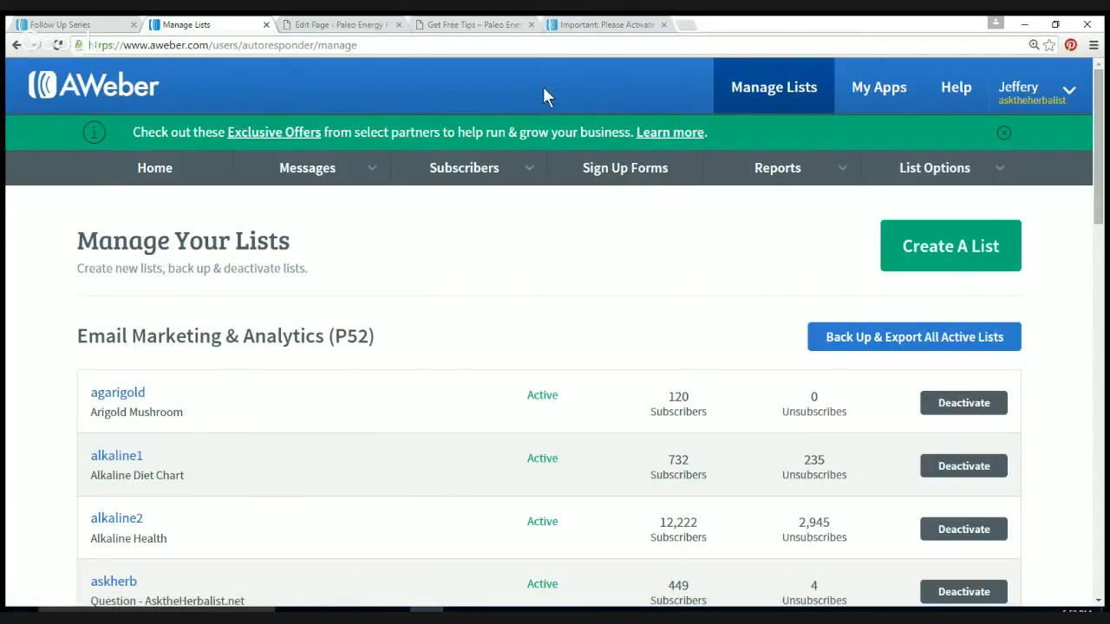
pyautogui.press('F5')
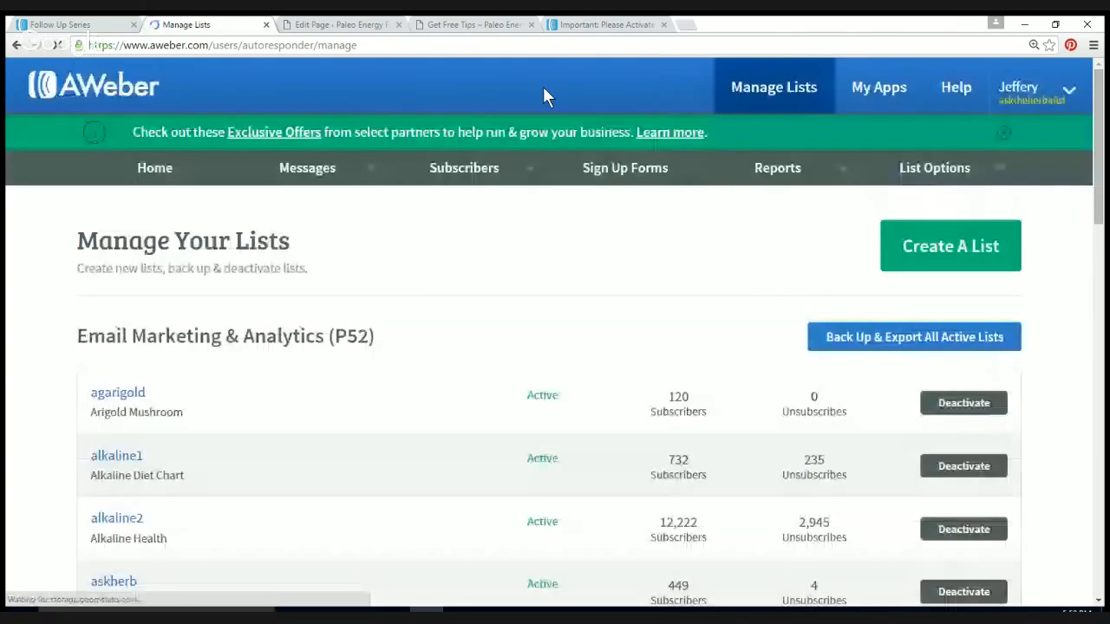
pyautogui.hotkey('ctrl', '-')
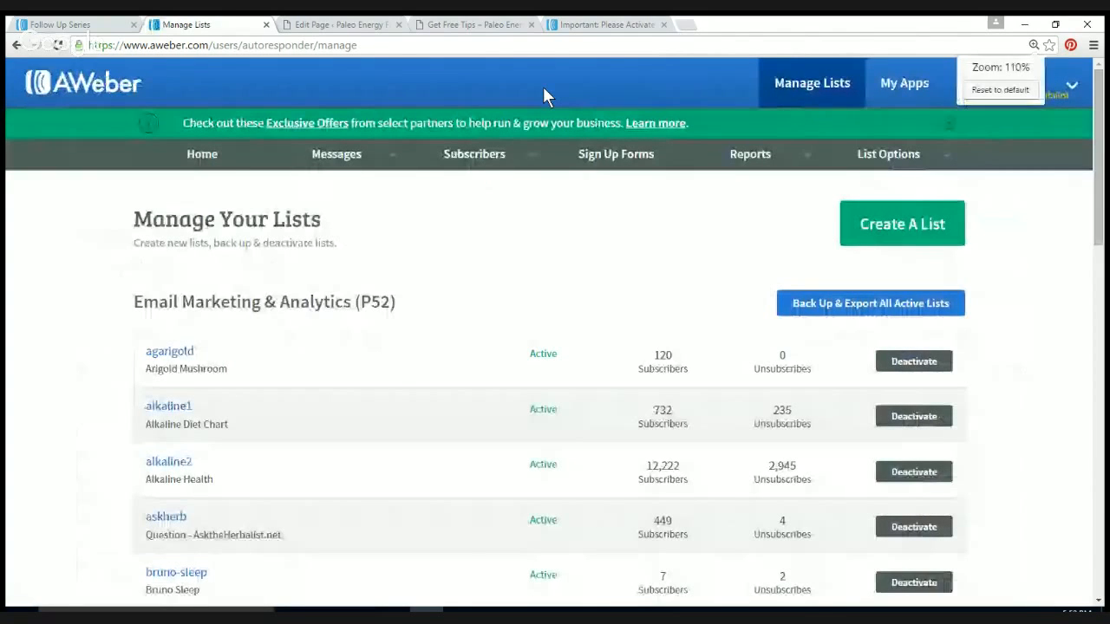
pyautogui.click(61, 24)
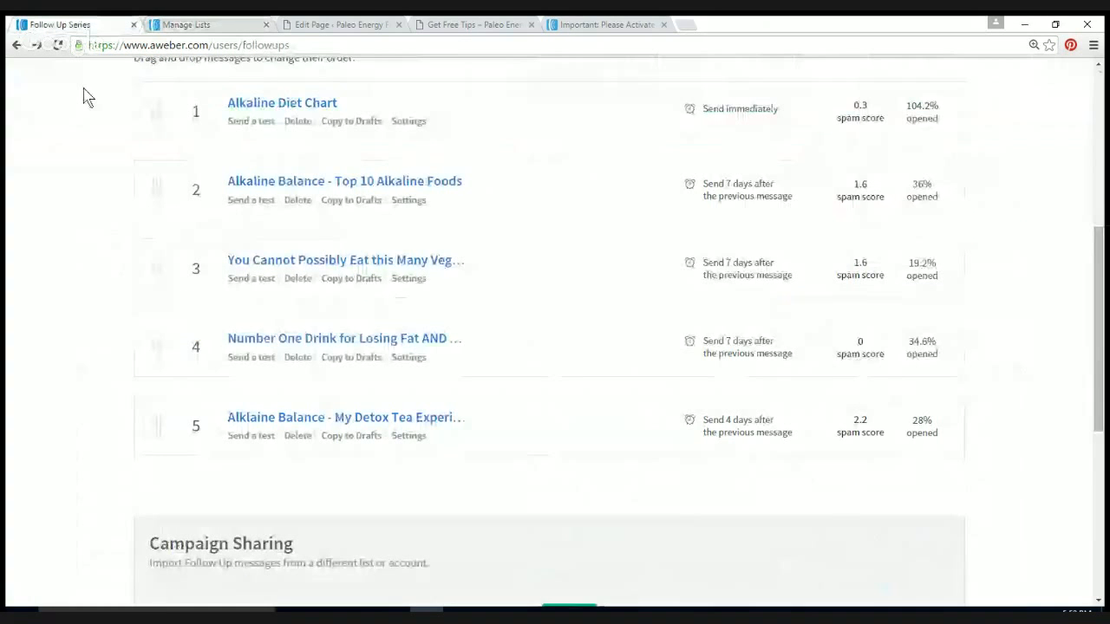
pyautogui.scroll(5, 344, 83)
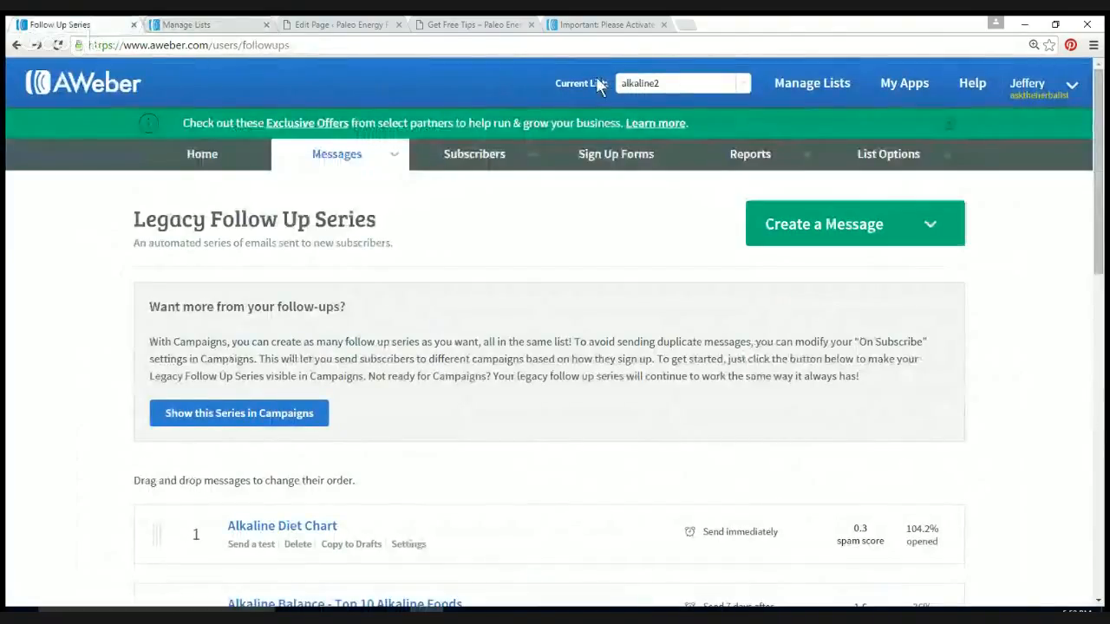
# Step: Browse the Current List choices, keep alkaline2 selected, and go to Manage Lists
pyautogui.click(743, 90)
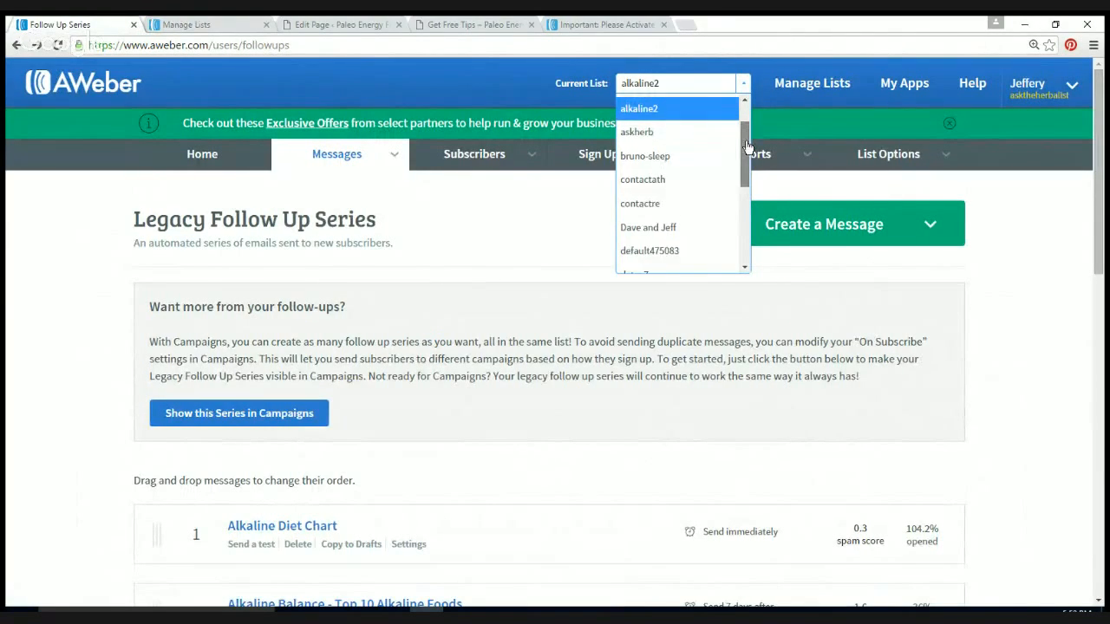
pyautogui.moveTo(748, 149); pyautogui.dragTo(747, 118)
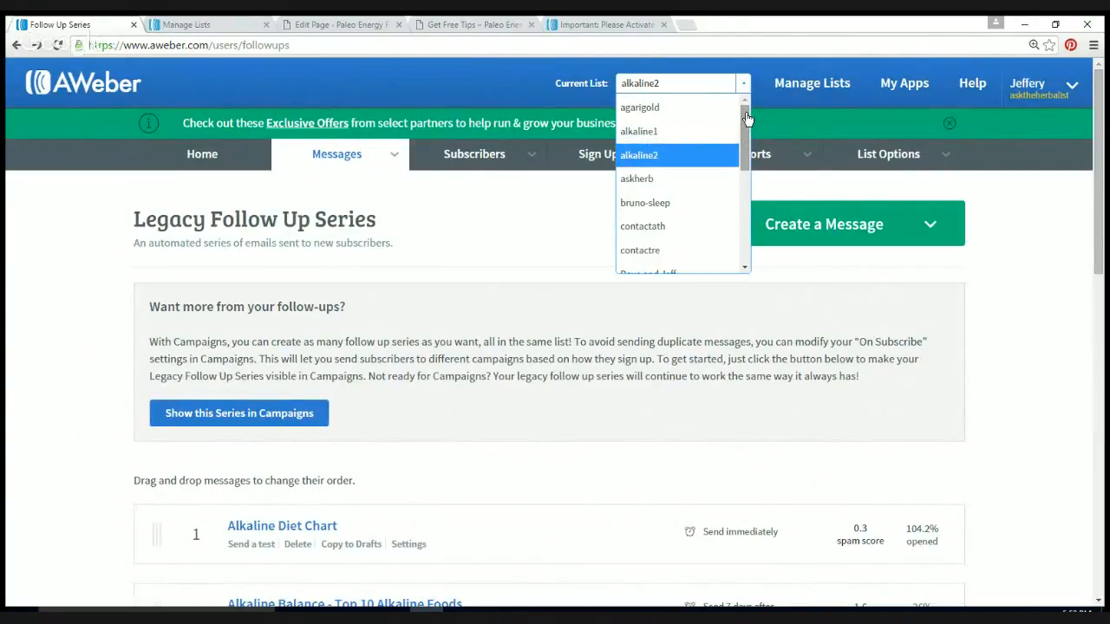
pyautogui.click(745, 84)
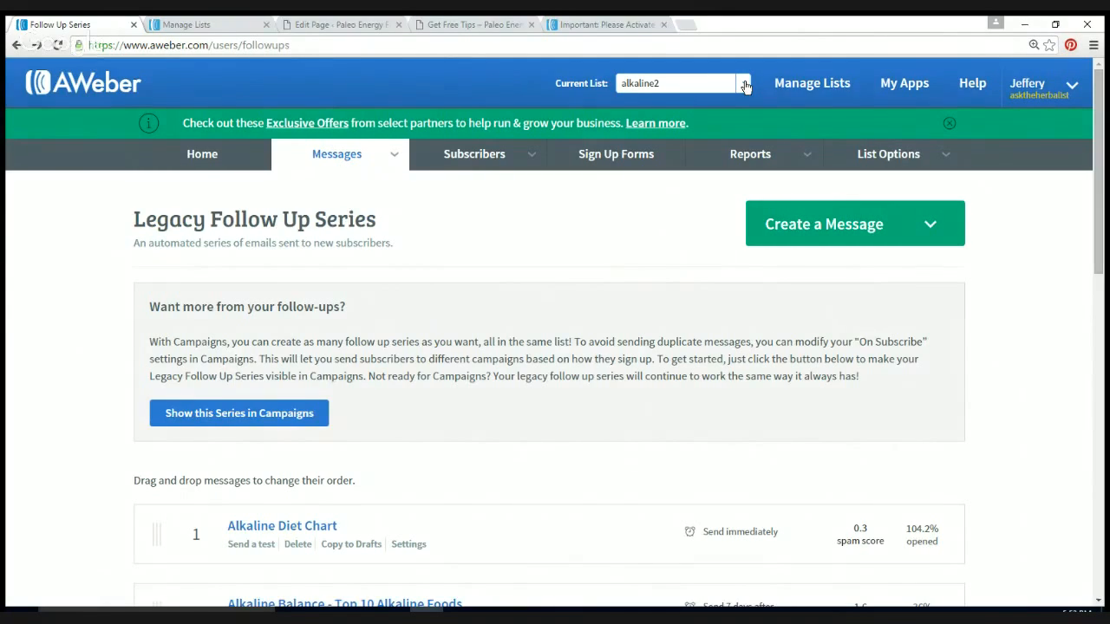
pyautogui.click(815, 87)
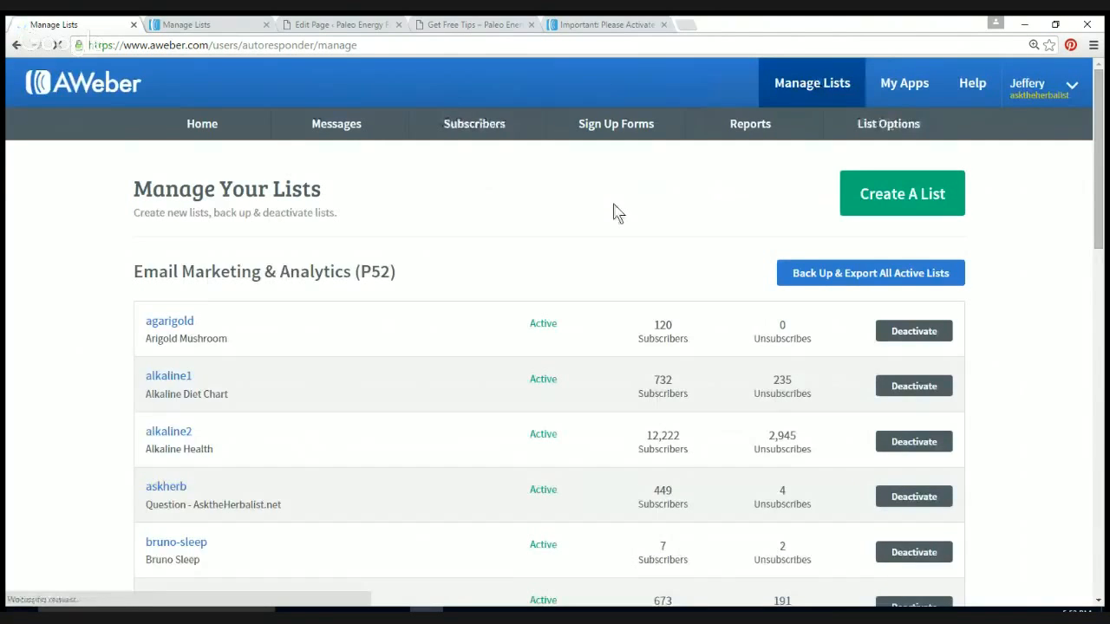
# Step: Look through the active lists on Manage Your Lists and start Create A List
pyautogui.scroll(-10, 613, 212)
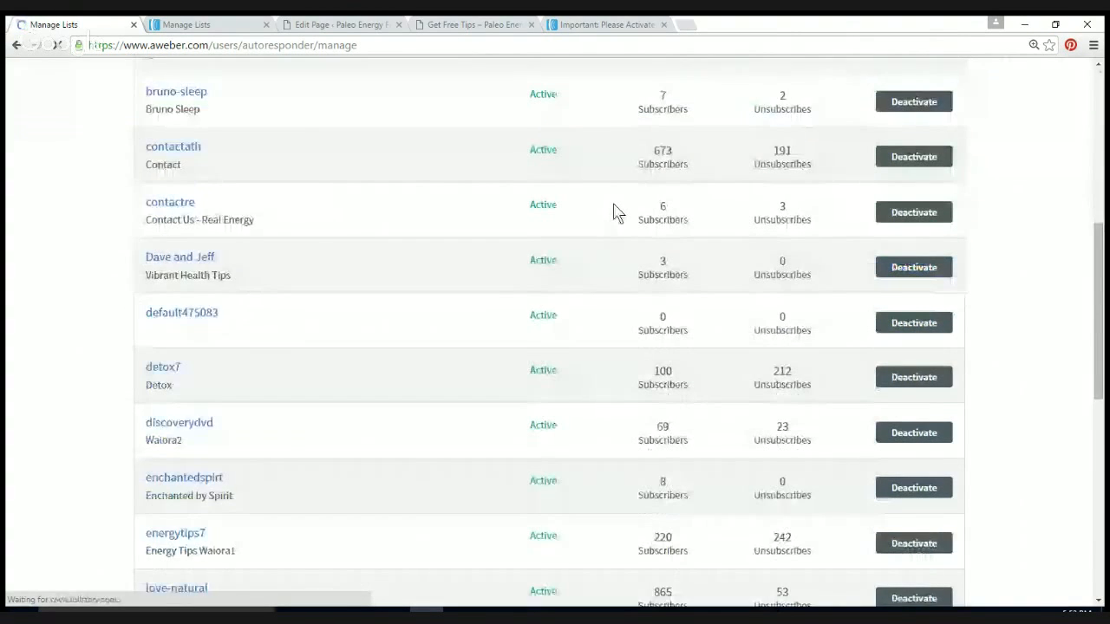
pyautogui.scroll(-3, 613, 212)
pyautogui.scroll(12, 612, 212)
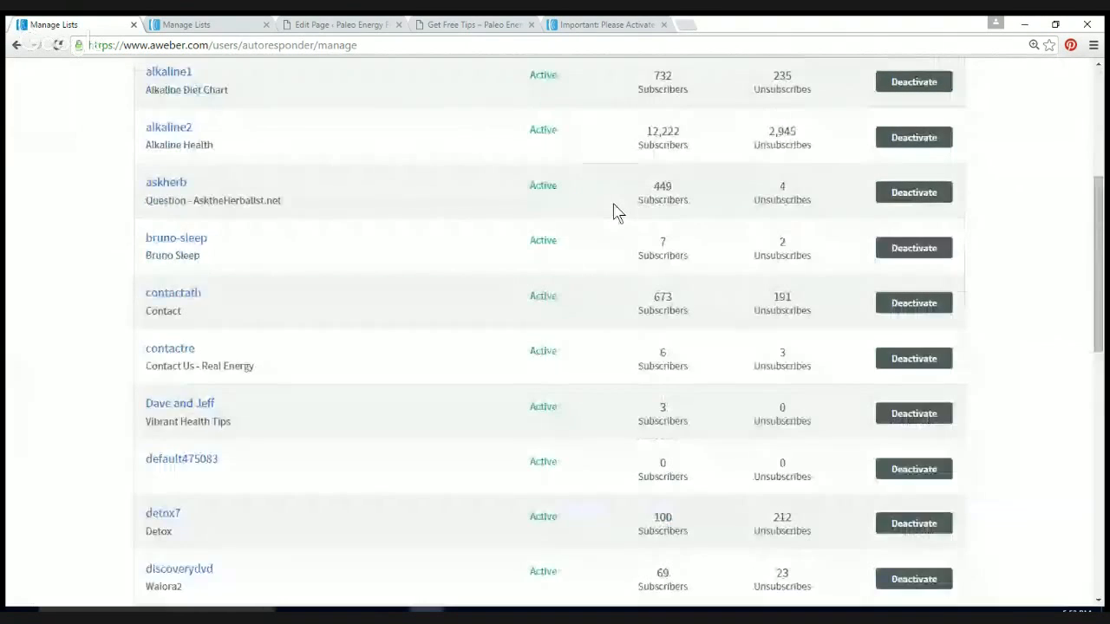
pyautogui.scroll(2, 613, 212)
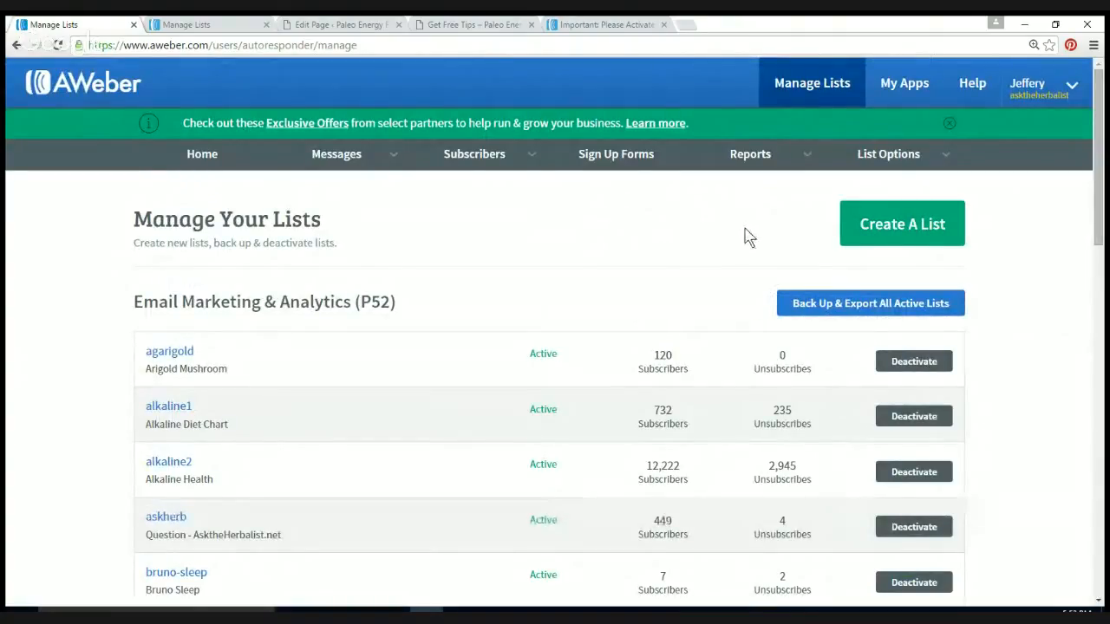
pyautogui.click(894, 234)
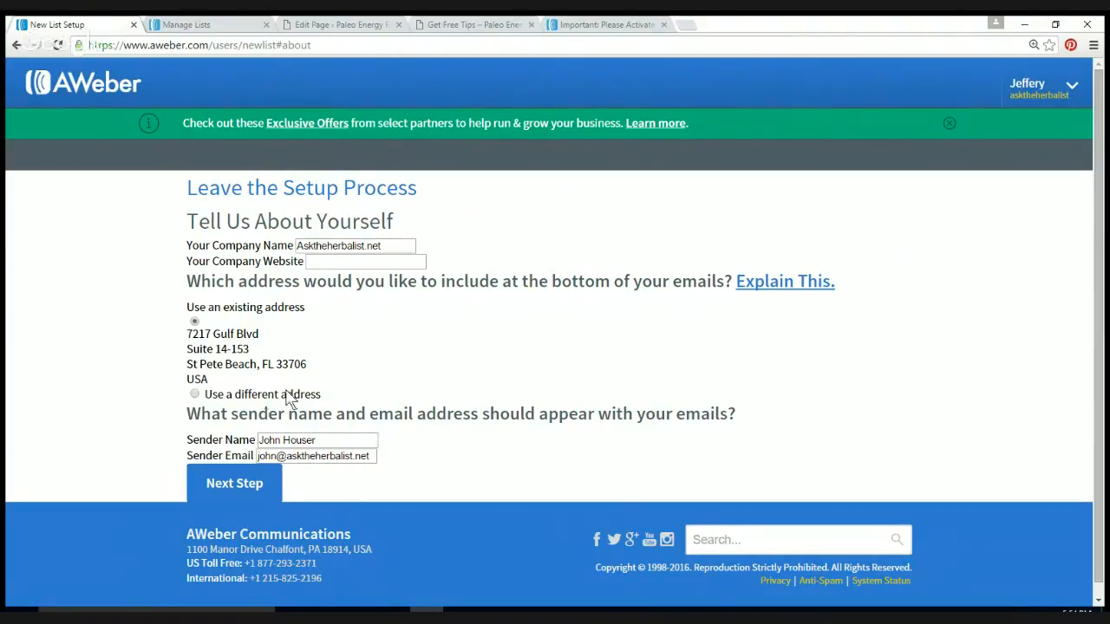
# Step: Name the new list 'Paleo Energy Food', describe it as 'Paleo Recipes and Tips', and continue
pyautogui.click(232, 486)
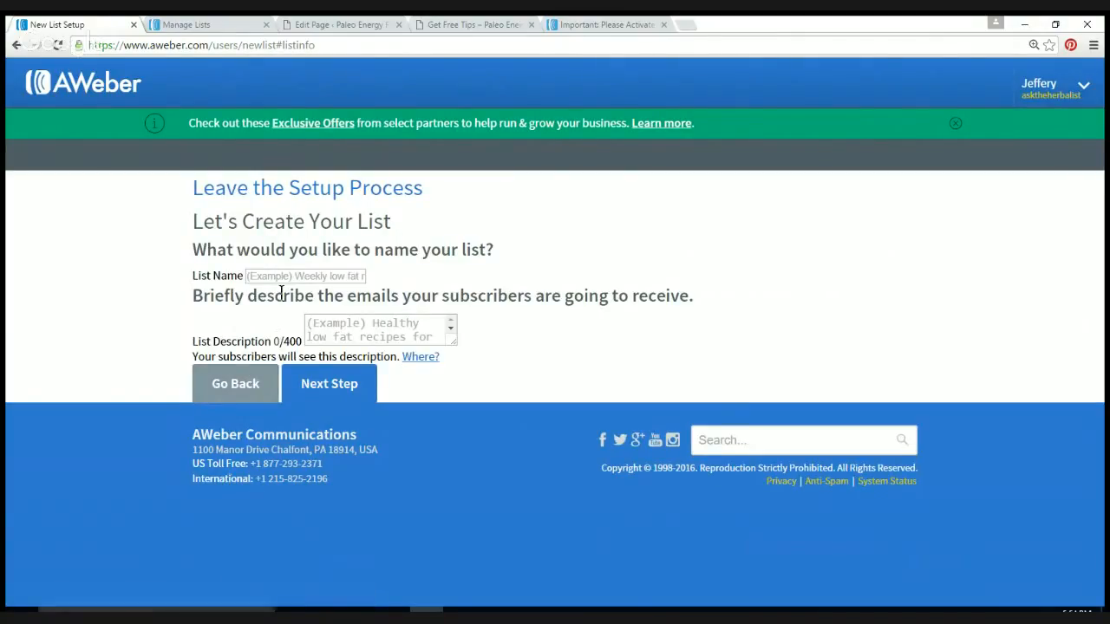
pyautogui.hotkey('ctrl', '-')
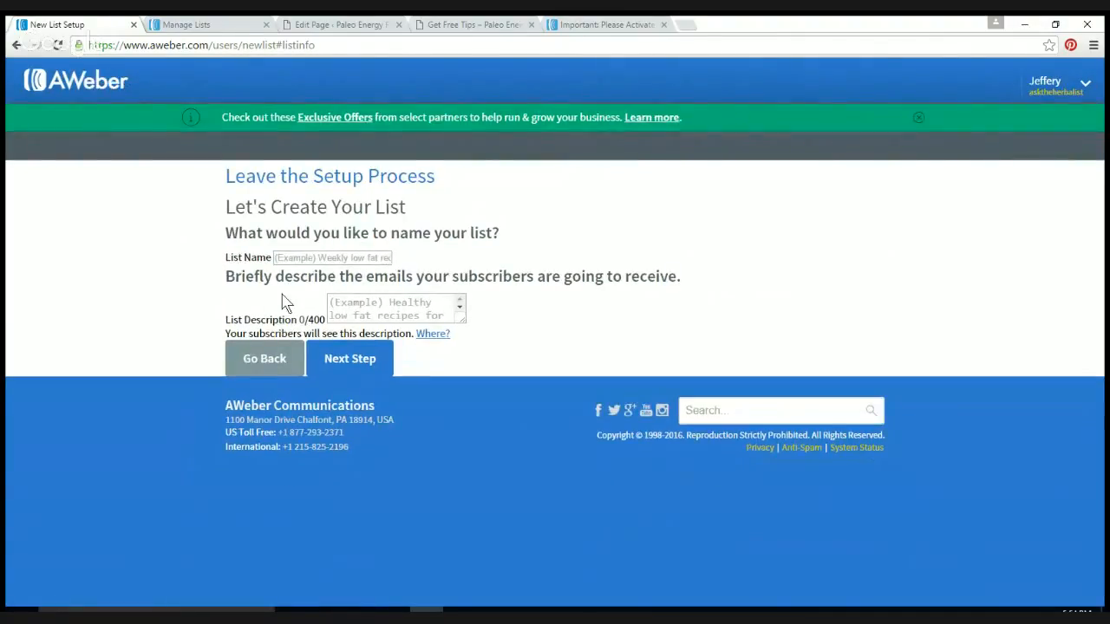
pyautogui.click(287, 257)
pyautogui.write('P')
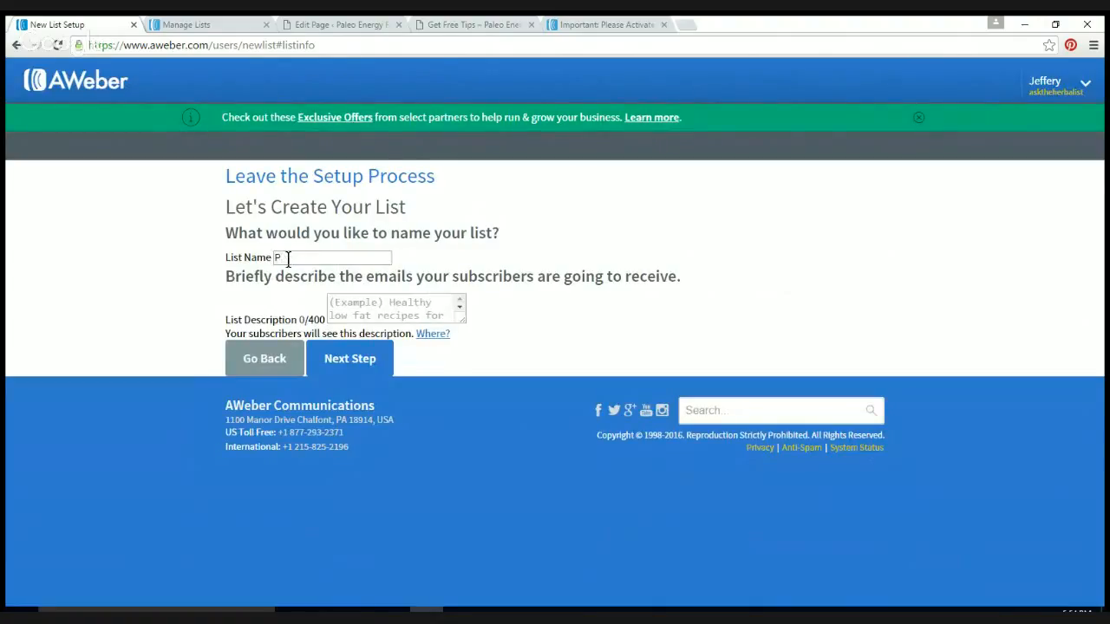
pyautogui.write('aleo Energy Food')
pyautogui.click(361, 305)
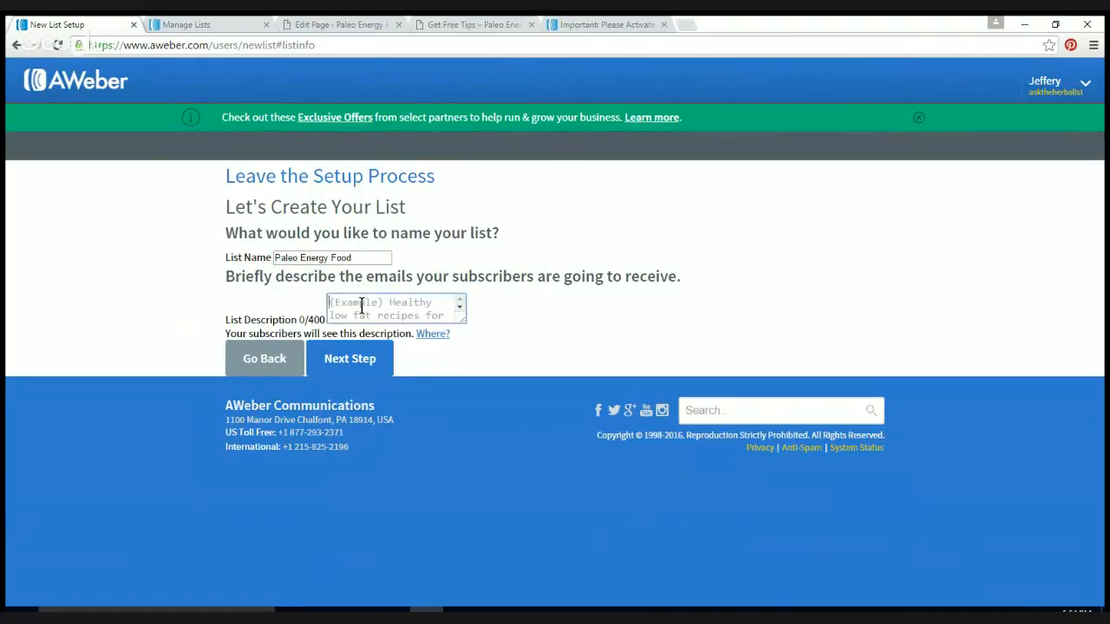
pyautogui.write('Paleo R')
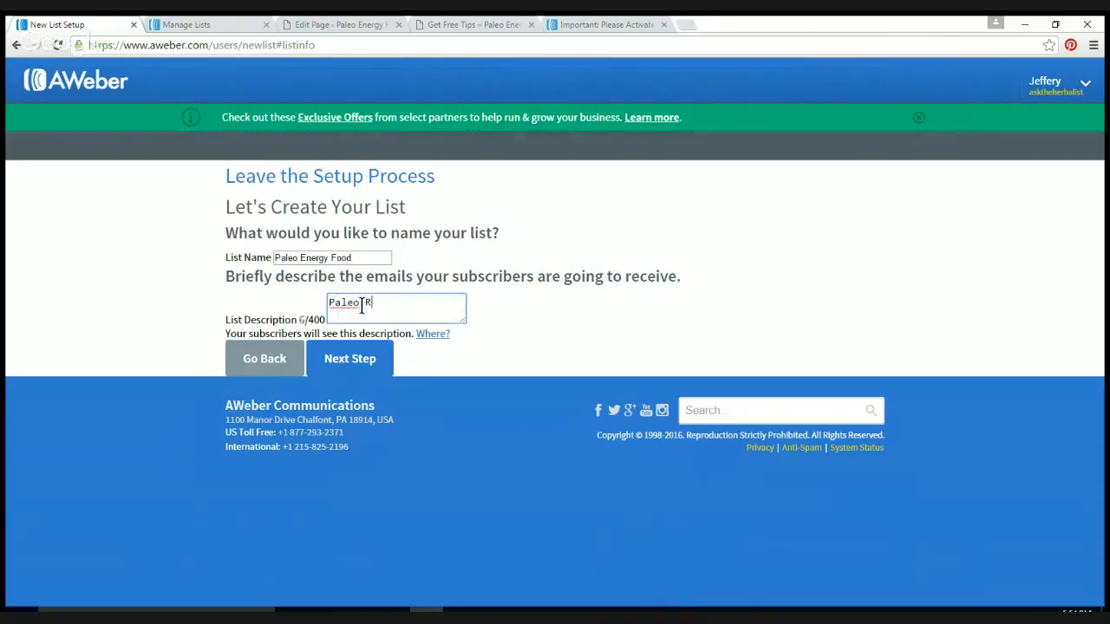
pyautogui.write('ecipes and')
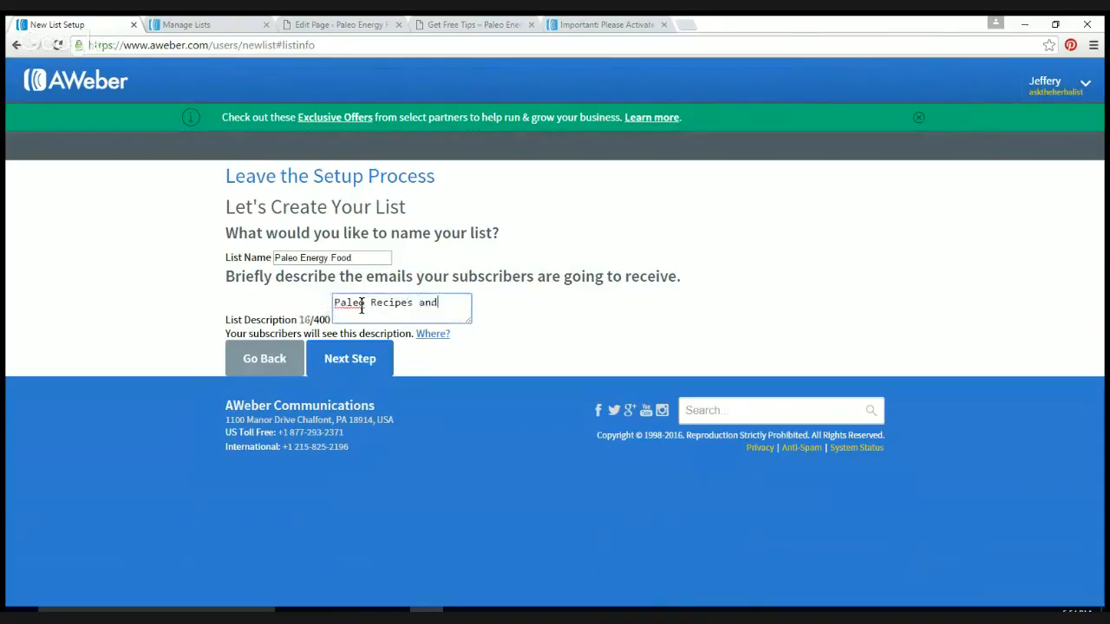
pyautogui.write(' Tips')
pyautogui.click(352, 364)
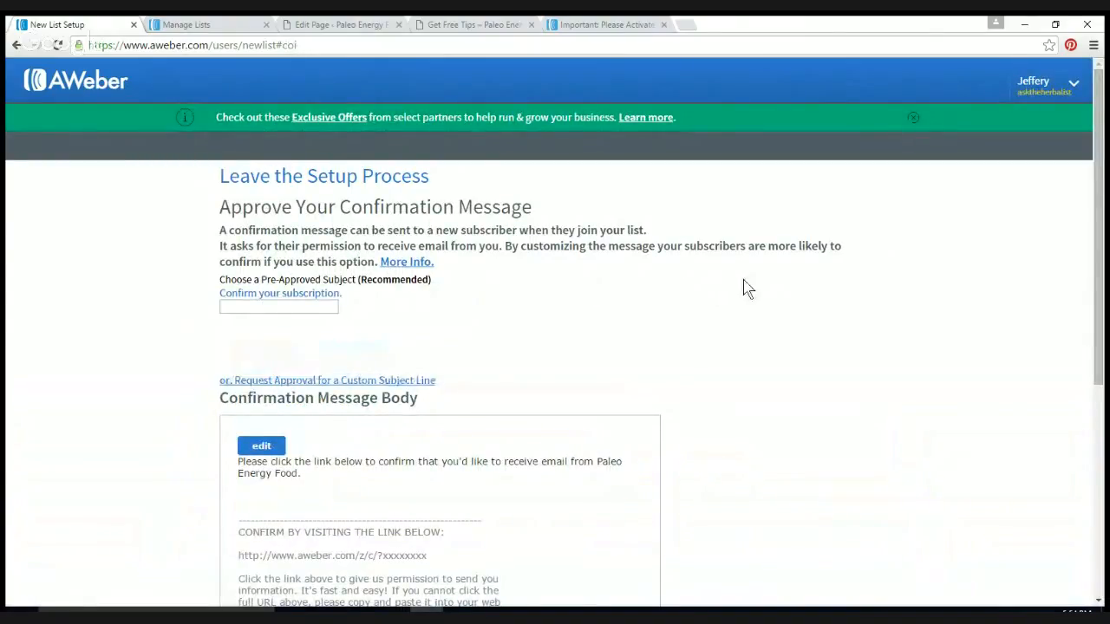
# Step: Read through the default confirmation message, then approve it to create Paleo Energy Food
pyautogui.scroll(-2, 744, 288)
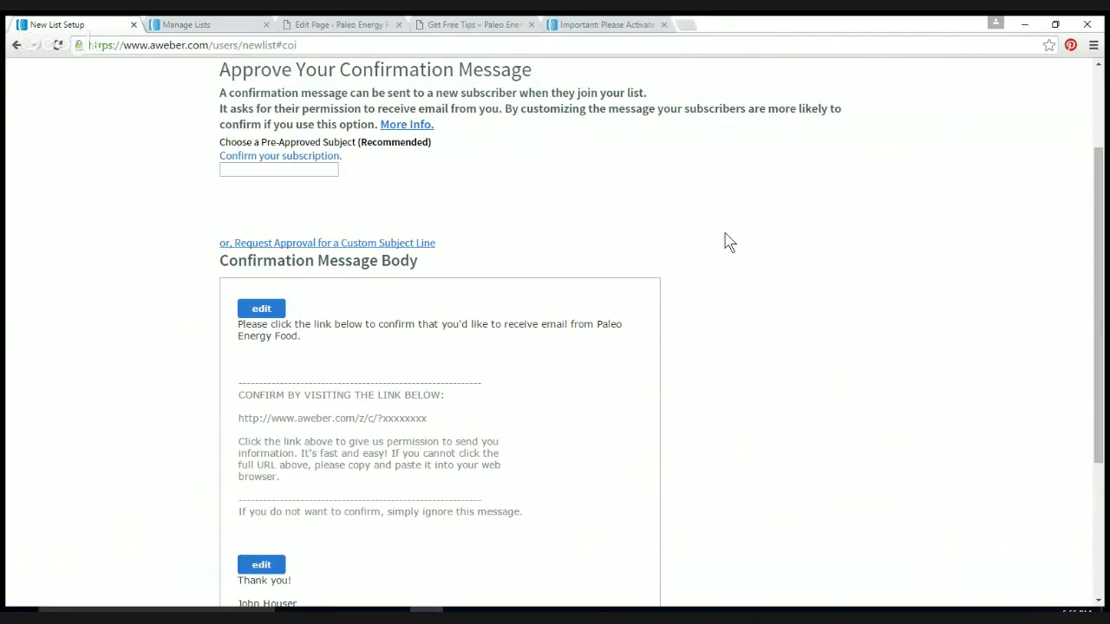
pyautogui.scroll(-1, 729, 242)
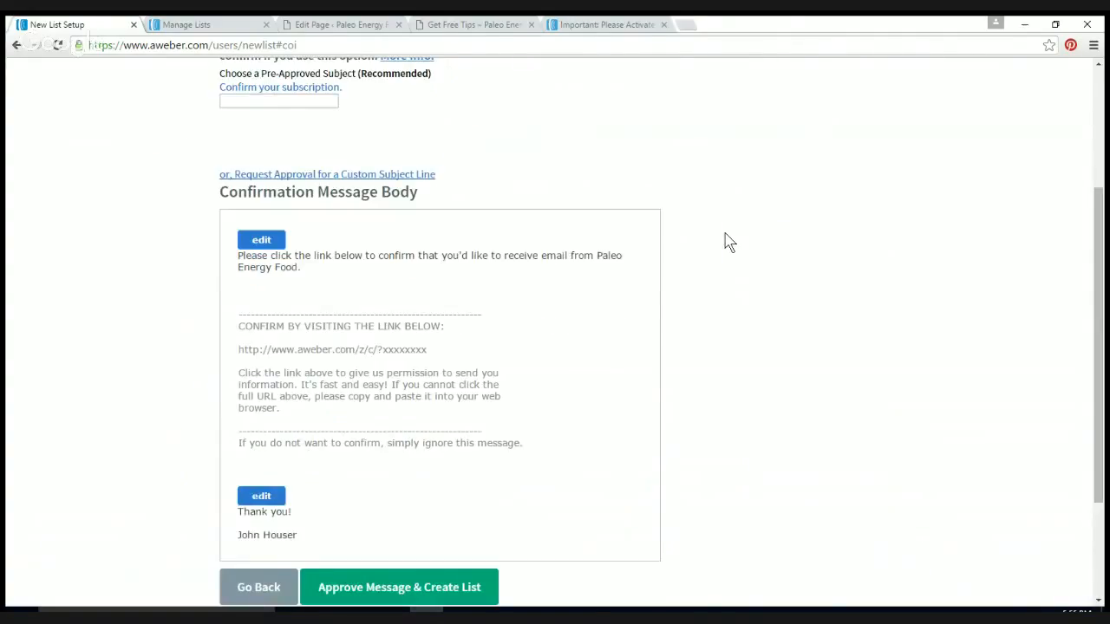
pyautogui.scroll(-1, 728, 242)
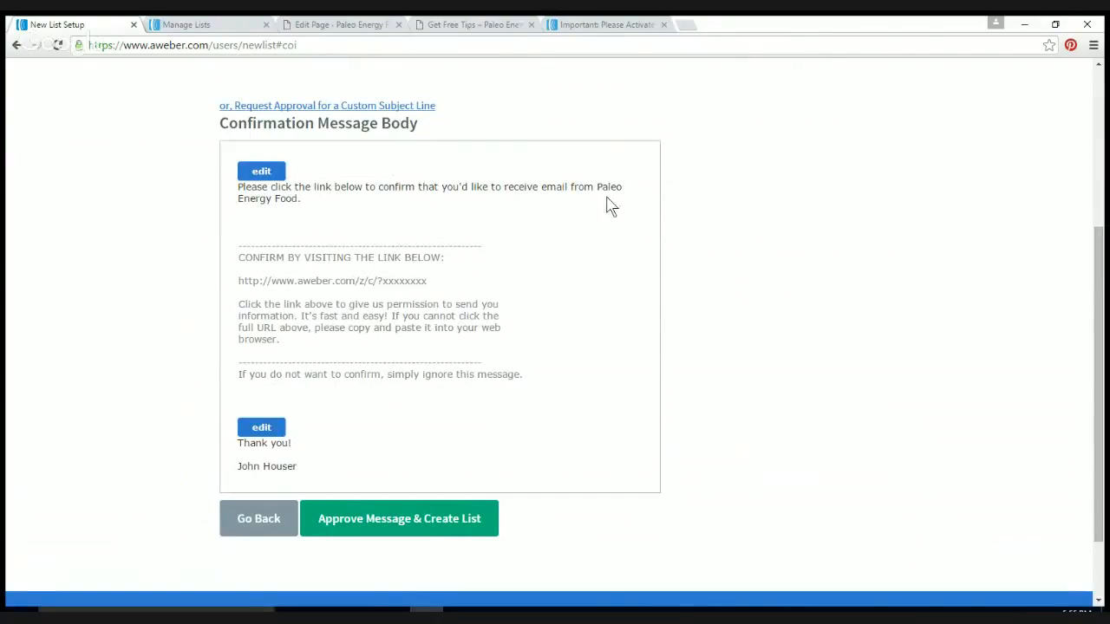
pyautogui.scroll(3, 734, 234)
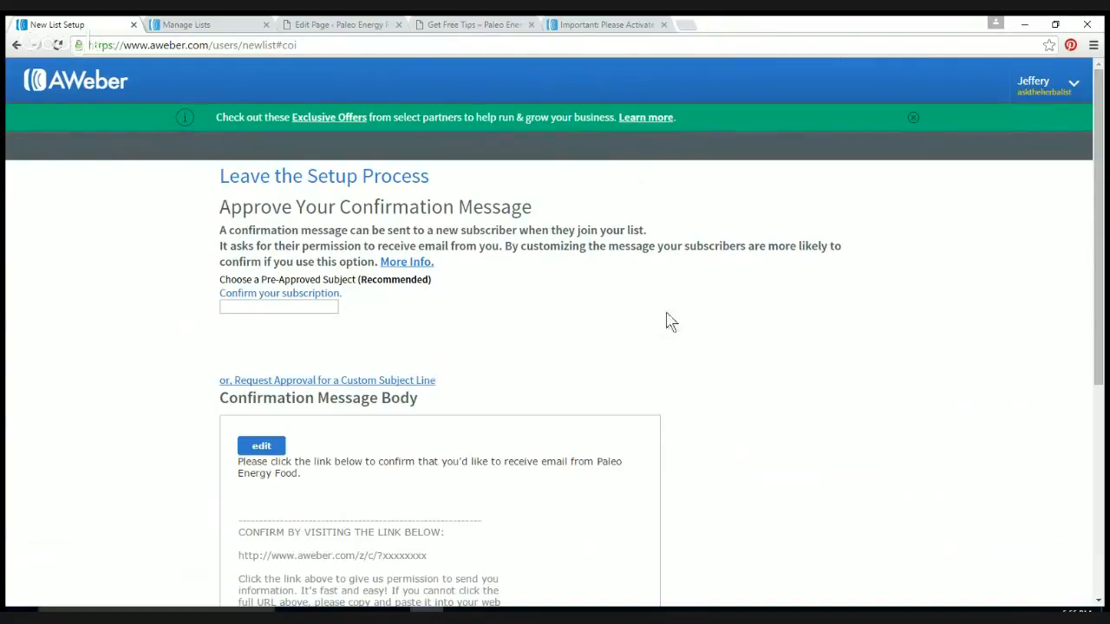
pyautogui.scroll(-5, 670, 320)
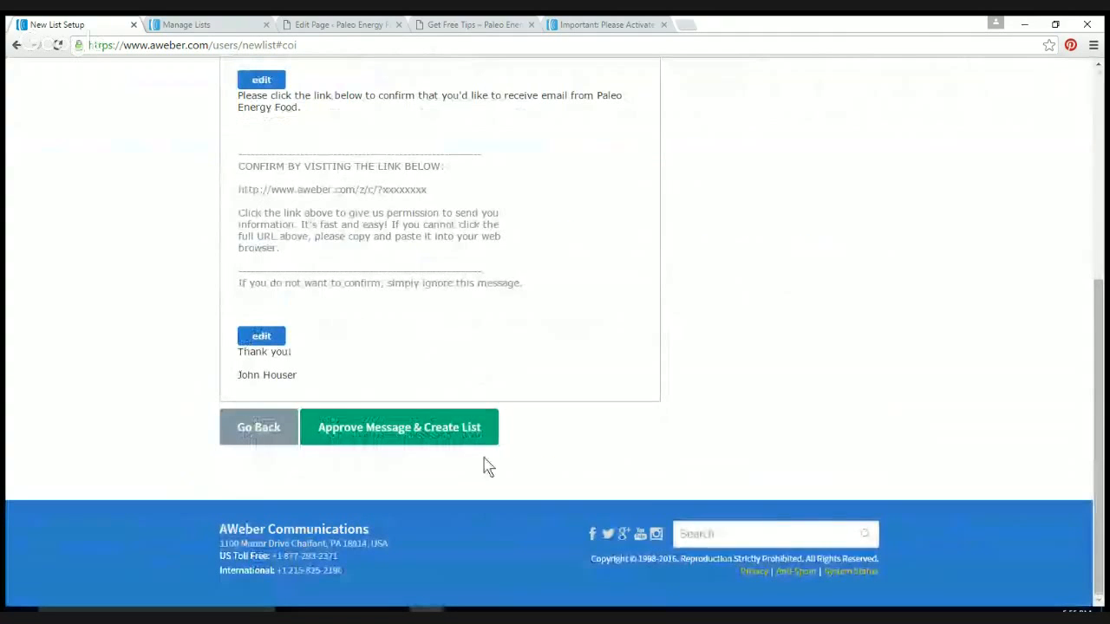
pyautogui.click(376, 450)
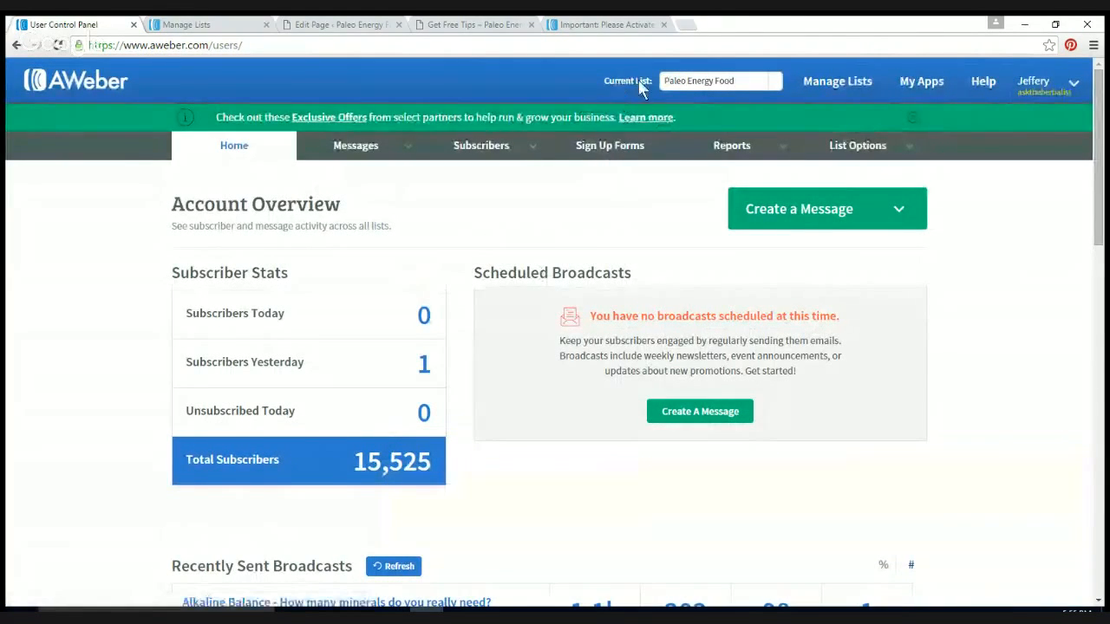
# Step: Check the Current List dropdown and leave Paleo Energy Food selected
pyautogui.click(777, 85)
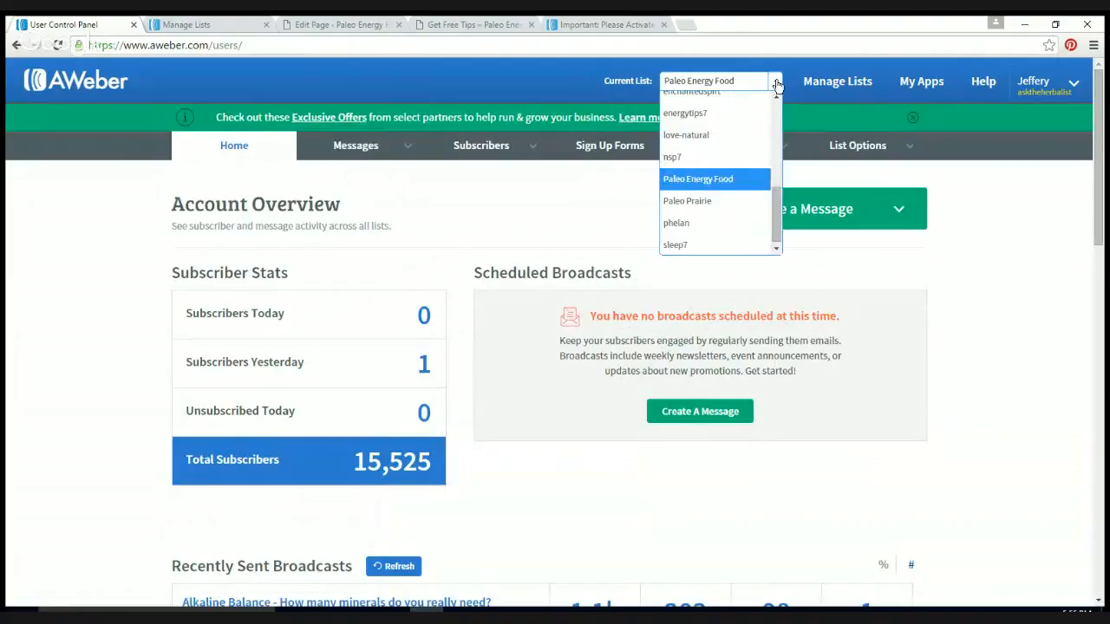
pyautogui.click(777, 85)
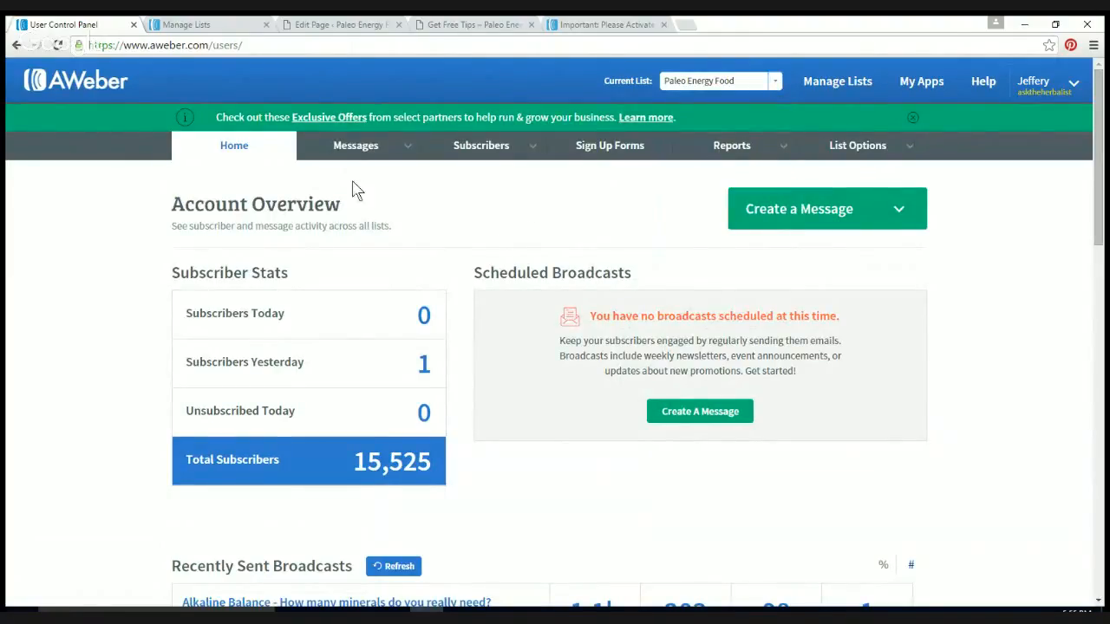
pyautogui.moveTo(357, 150)
# Step: Start a Drag & Drop Email Builder message and delete the default greeting from its text block
pyautogui.click(839, 211)
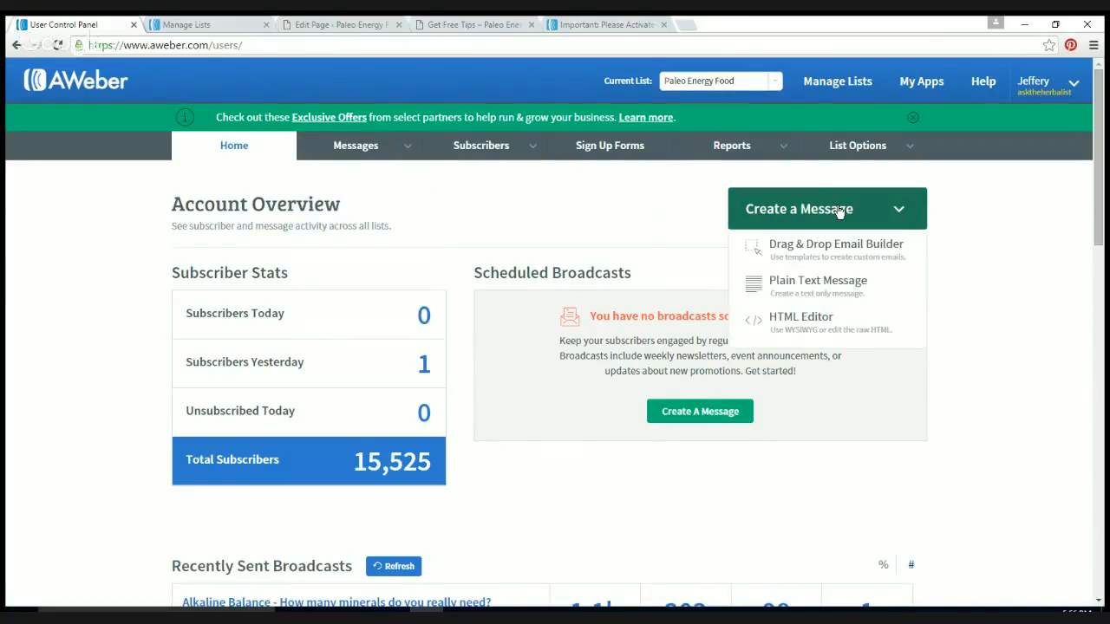
pyautogui.click(816, 253)
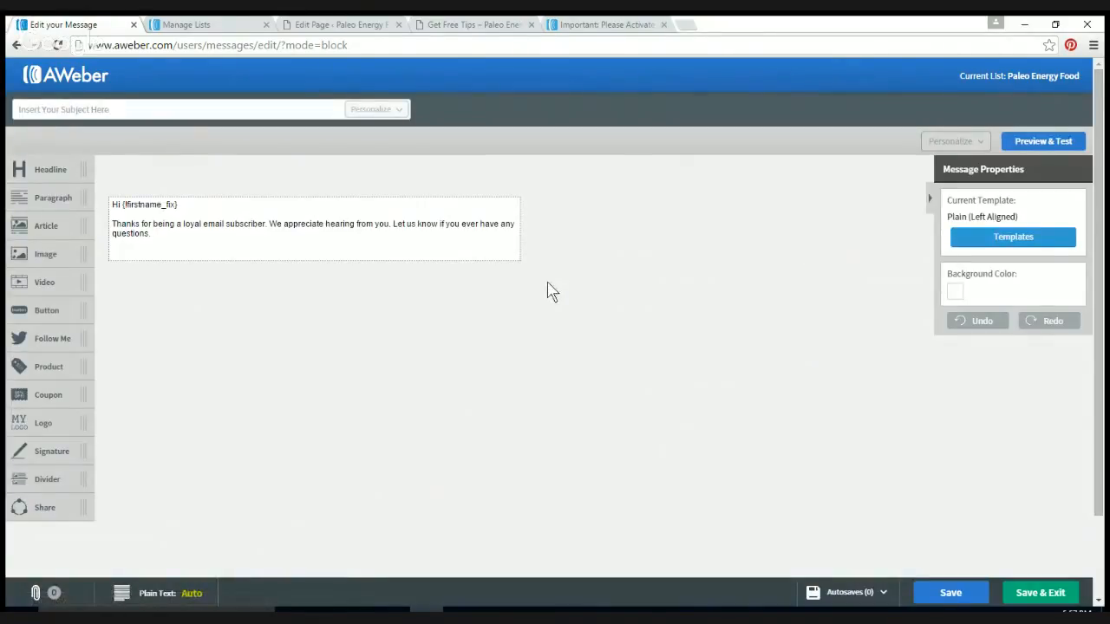
pyautogui.click(162, 234)
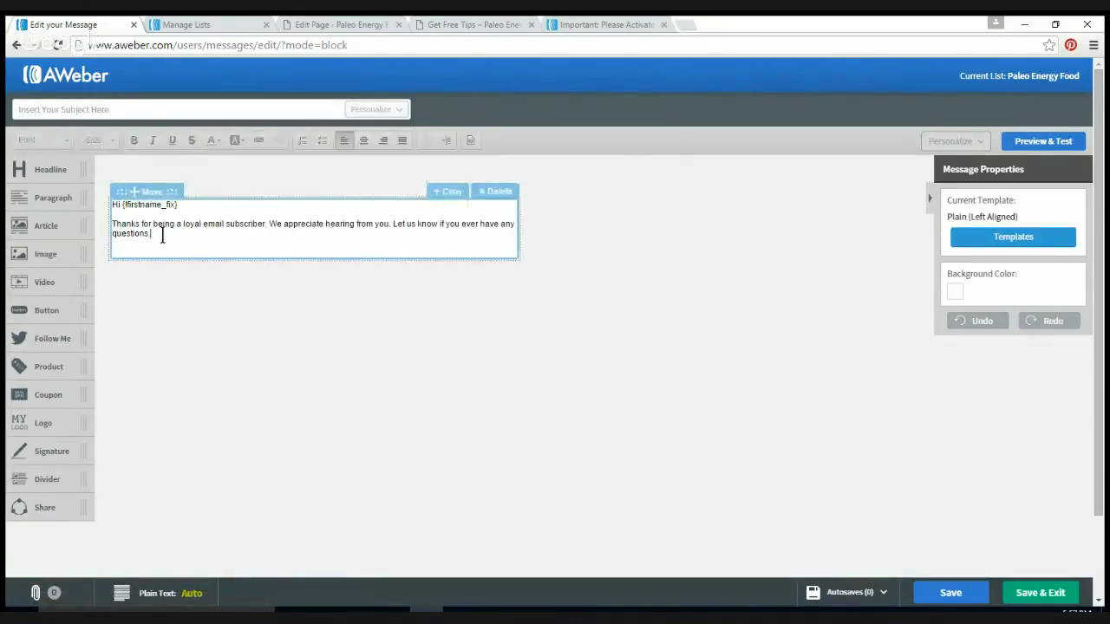
pyautogui.hotkey('ctrl', 'a')
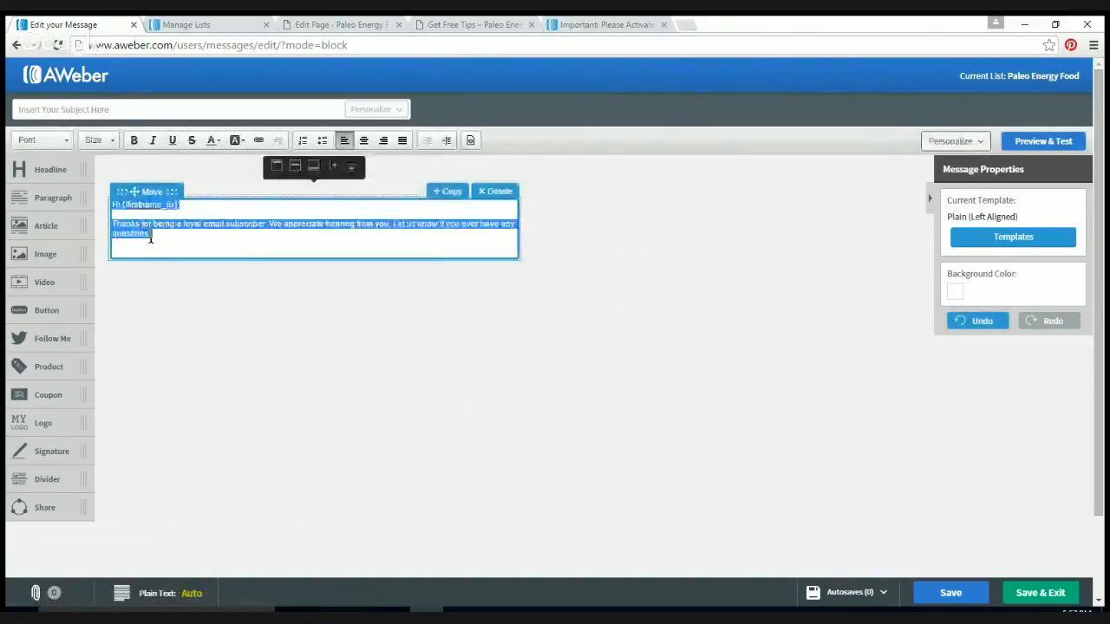
pyautogui.press('BackSpace')
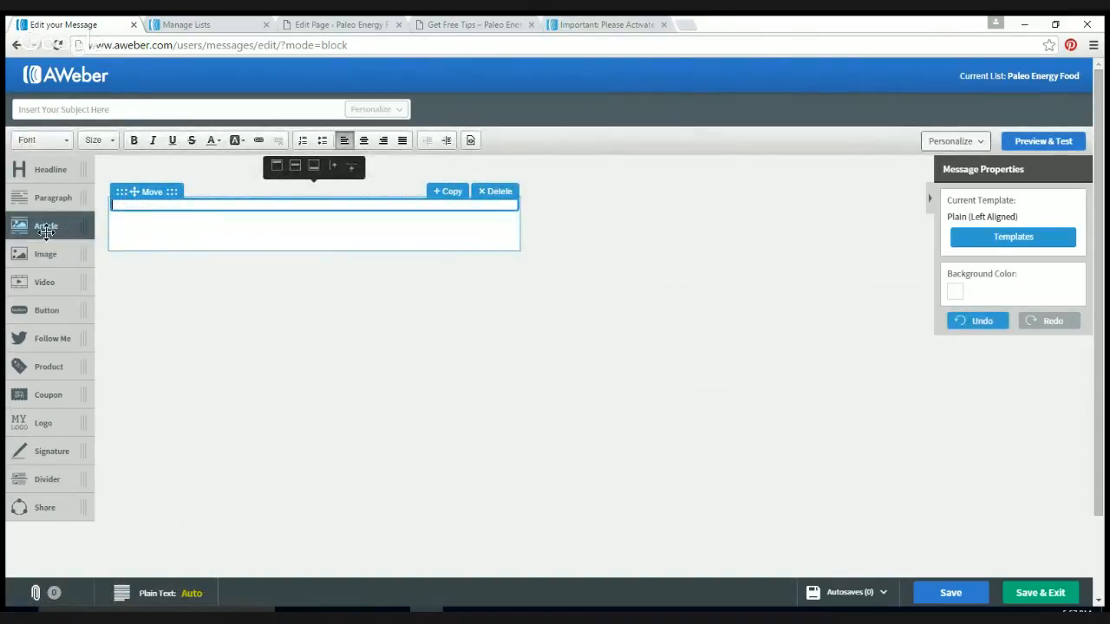
# Step: Drag an Article block into the email and swap its picture for the elephant gallery image
pyautogui.moveTo(43, 227); pyautogui.dragTo(185, 243)
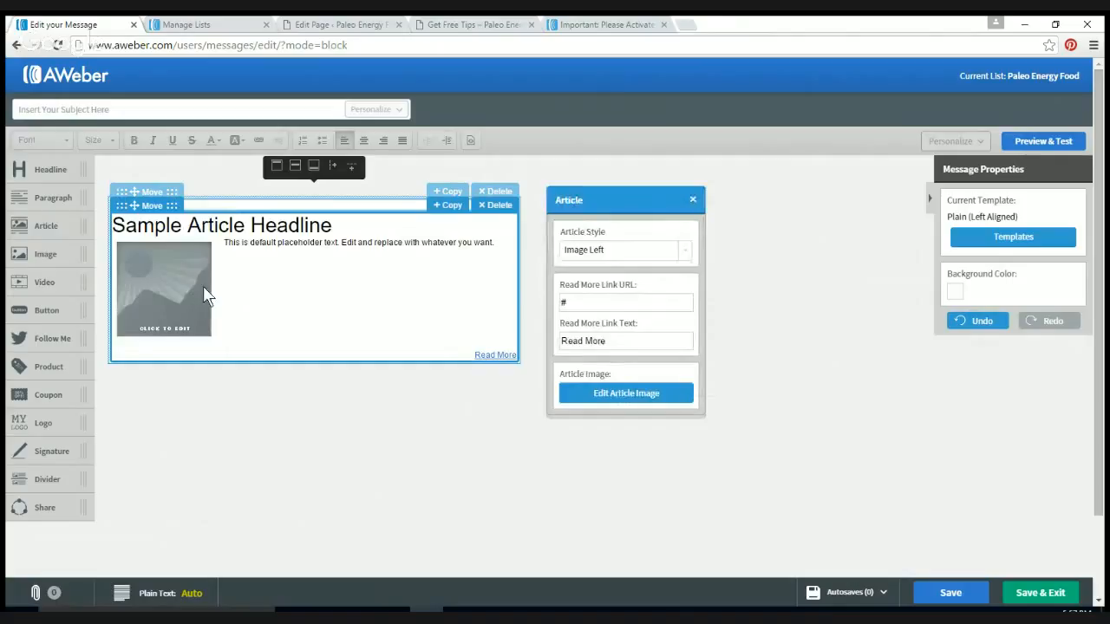
pyautogui.click(160, 293)
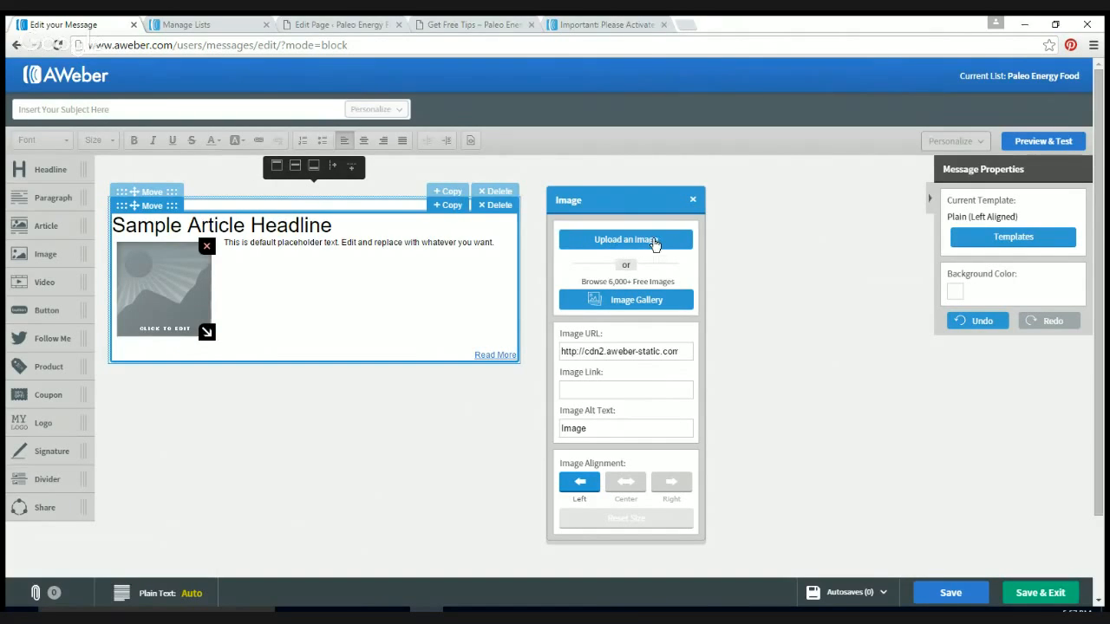
pyautogui.click(638, 307)
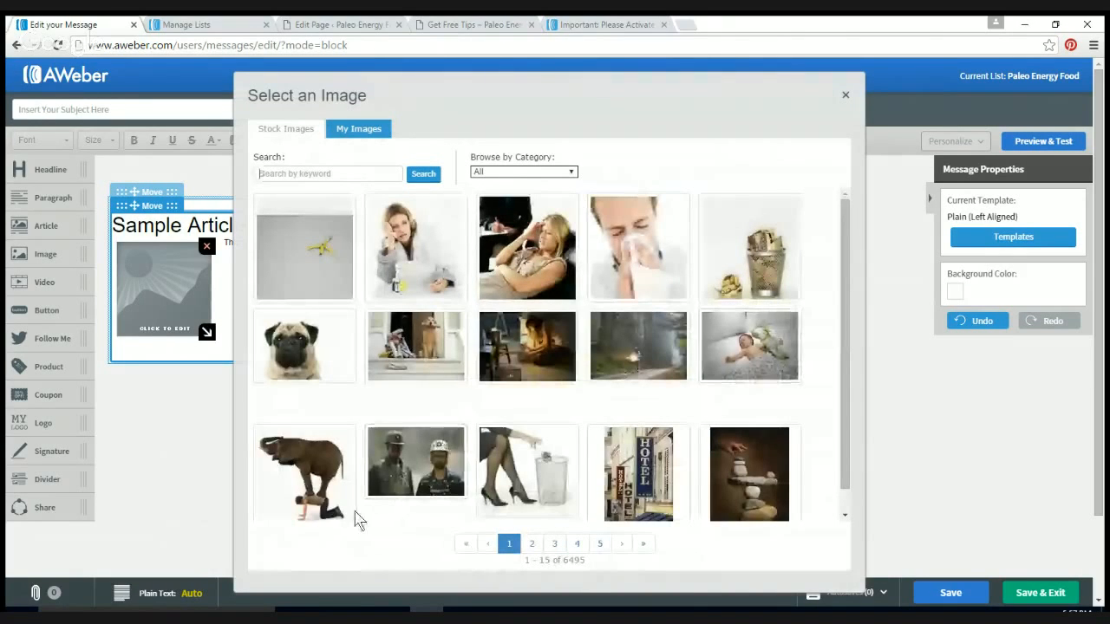
pyautogui.click(314, 483)
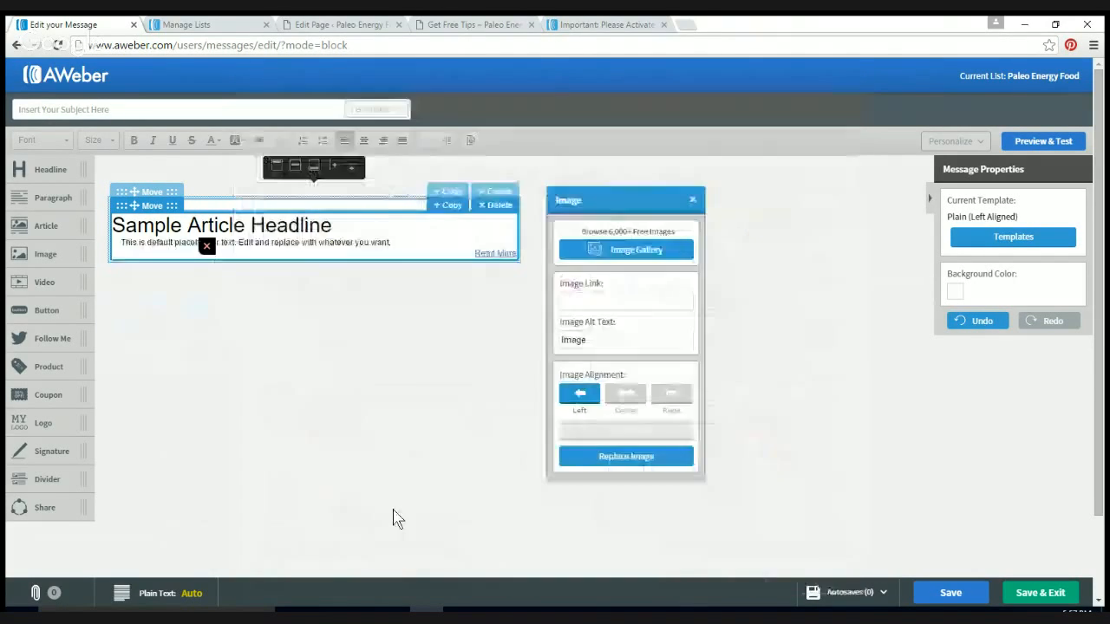
pyautogui.click(393, 518)
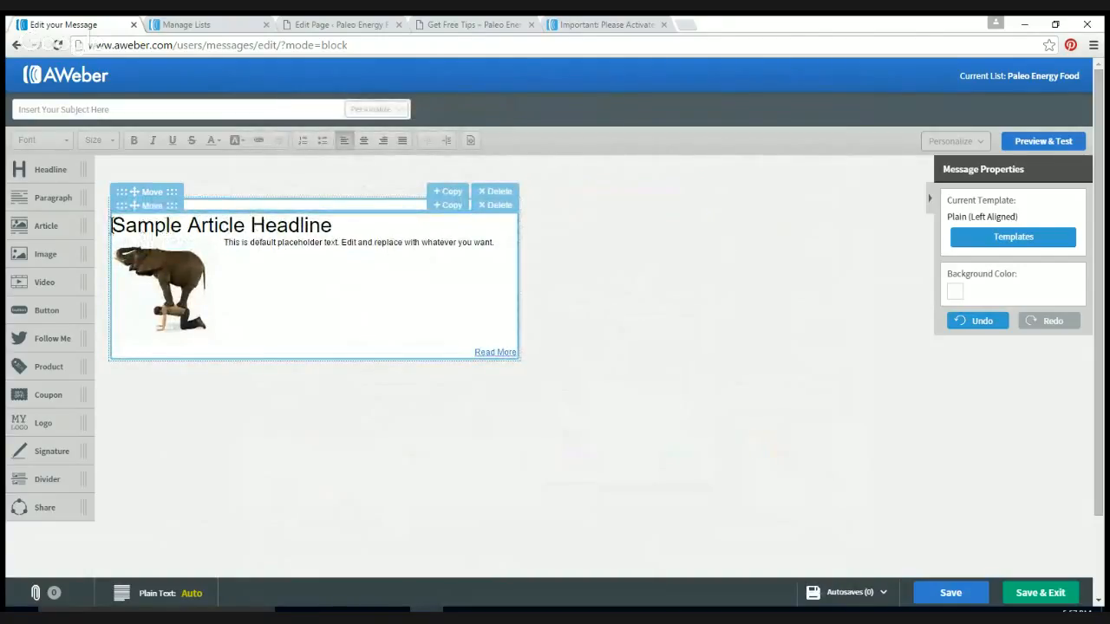
# Step: Change the article headline to 'The Good Stuff', then save the email and exit to Drafts
pyautogui.moveTo(112, 224); pyautogui.dragTo(341, 224)
pyautogui.write('The')
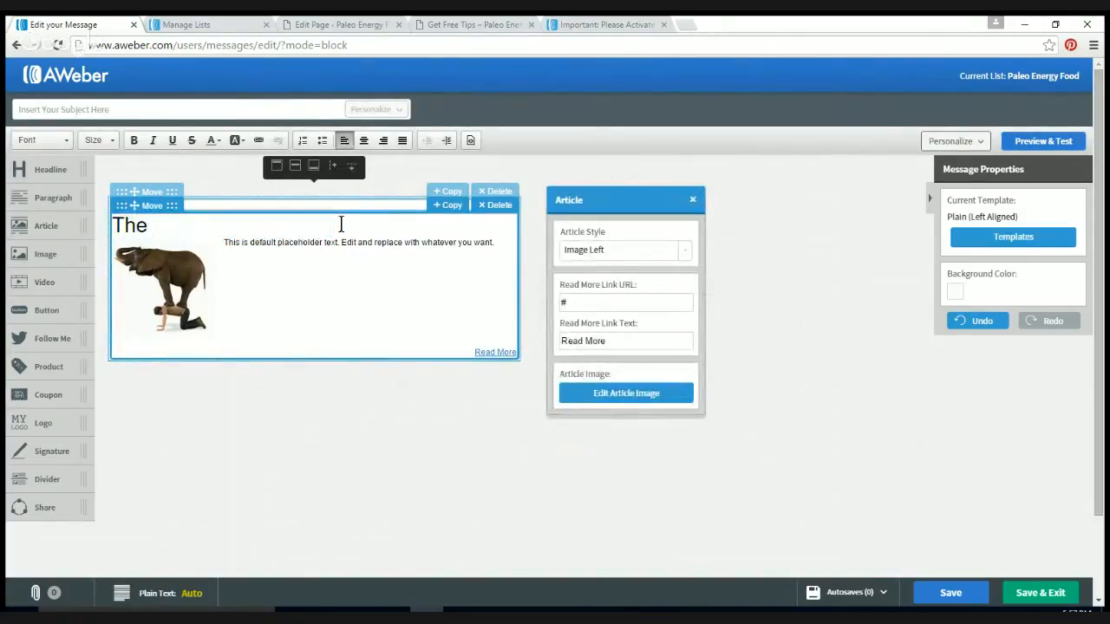
pyautogui.write(' Good S')
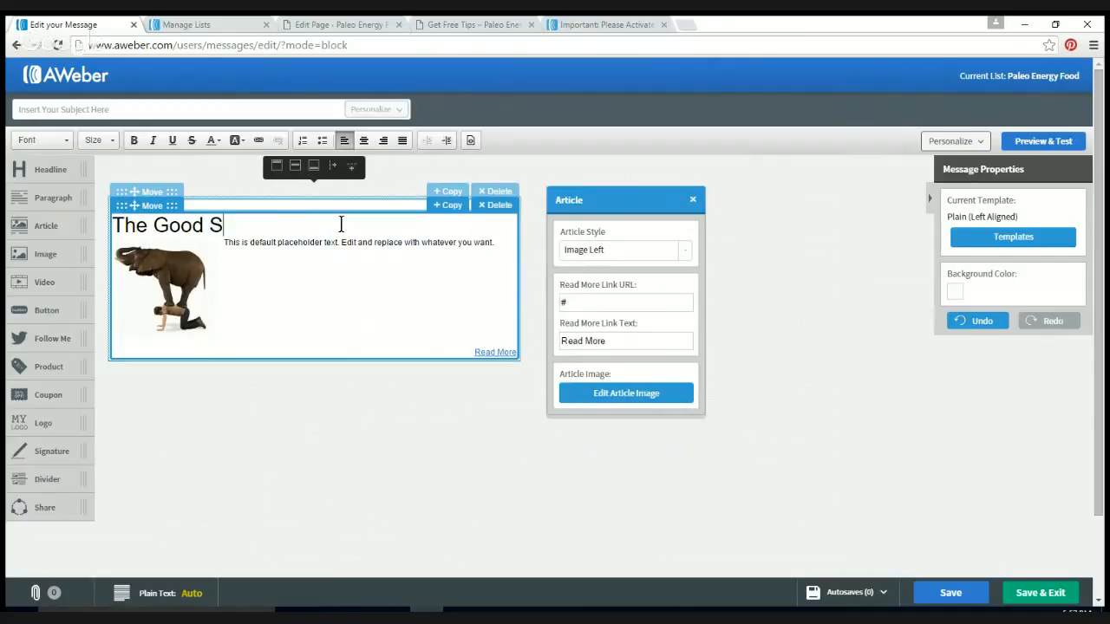
pyautogui.write('tuff')
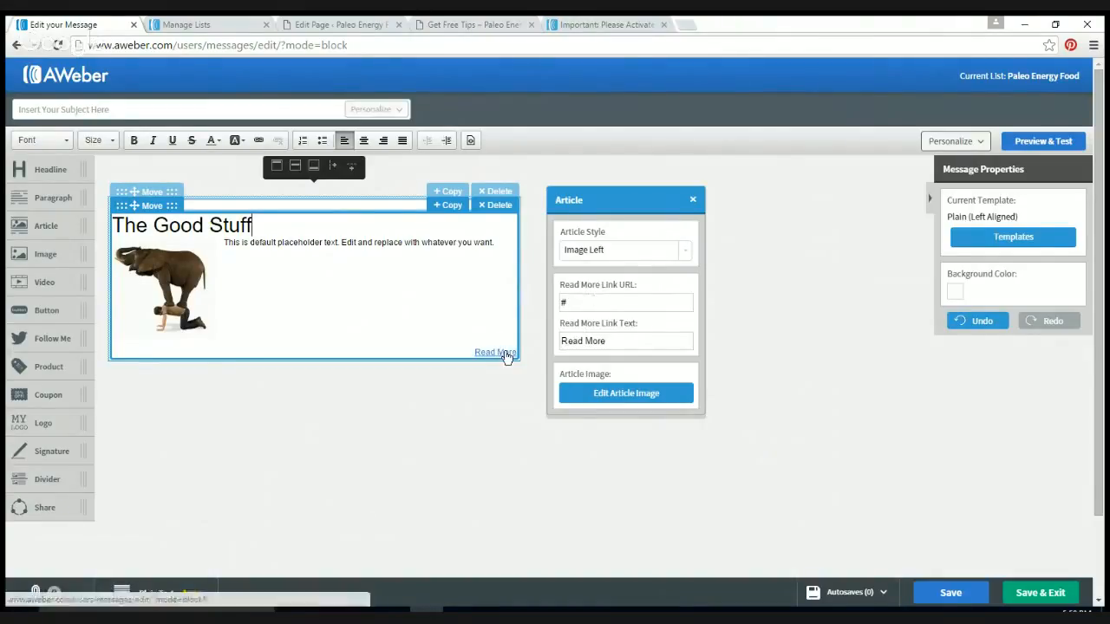
pyautogui.click(951, 593)
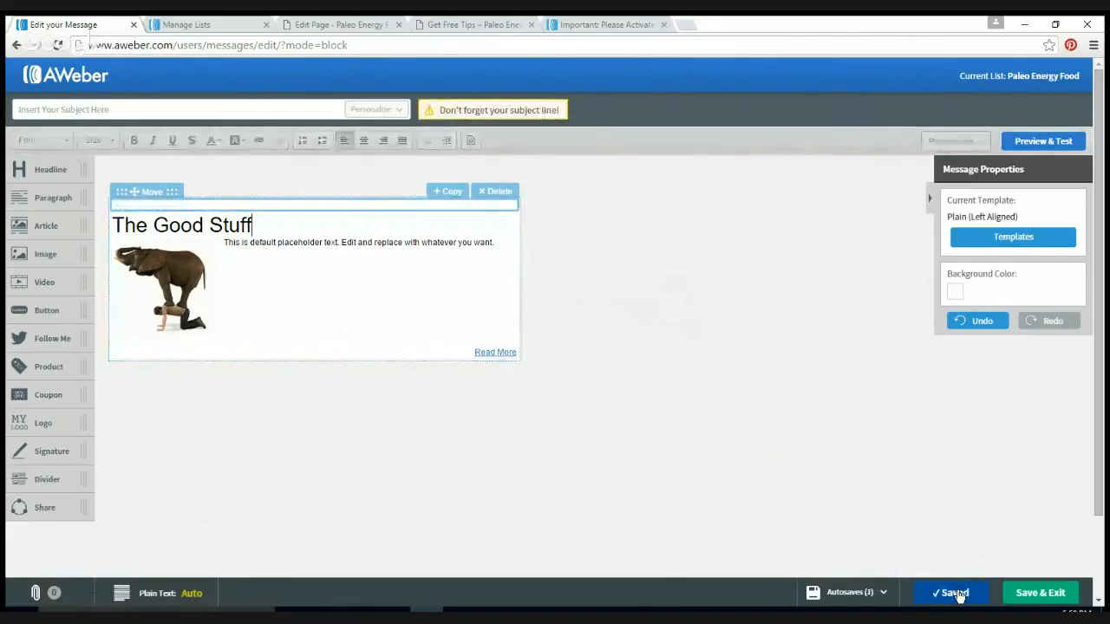
pyautogui.click(1045, 594)
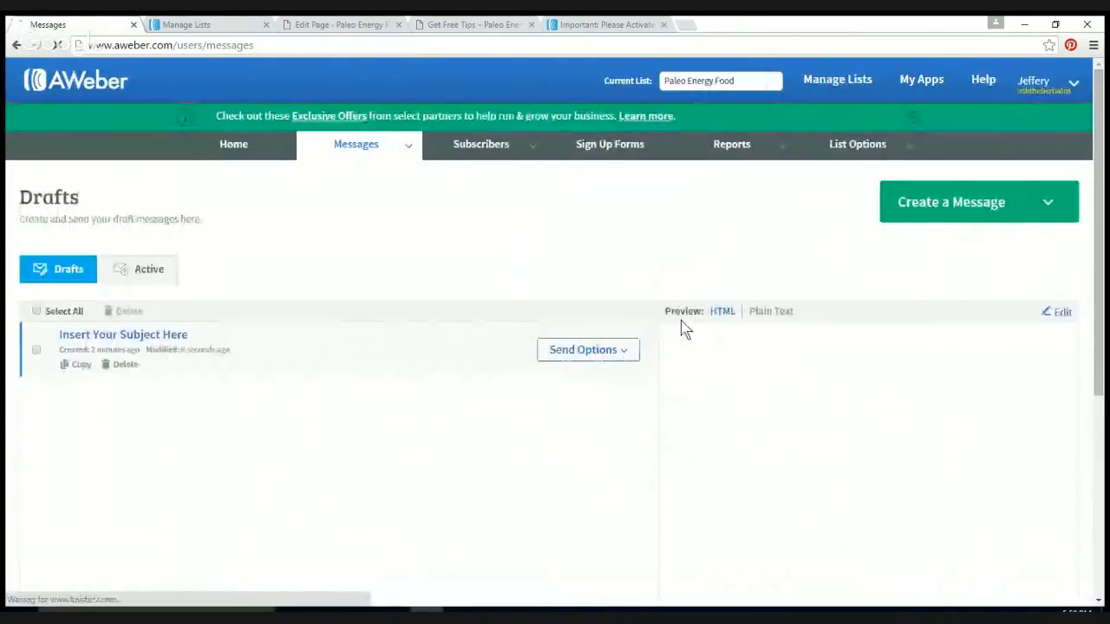
# Step: Reopen the draft, correct its subject to 'Here is the Good Stuff' by removing the stray 3, and save
pyautogui.click(170, 345)
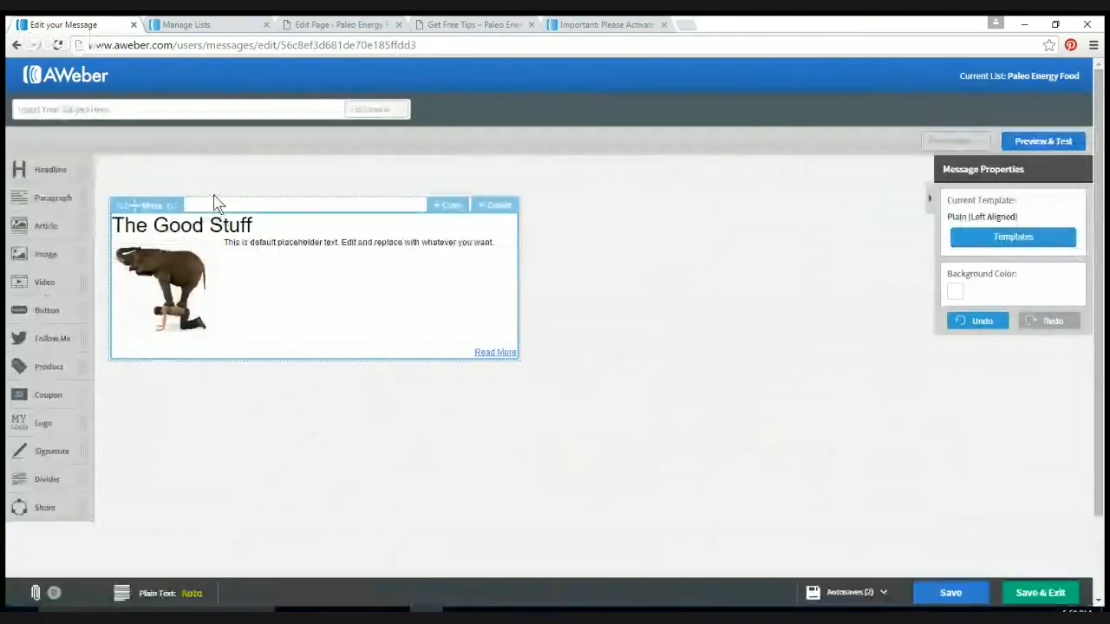
pyautogui.click(127, 108)
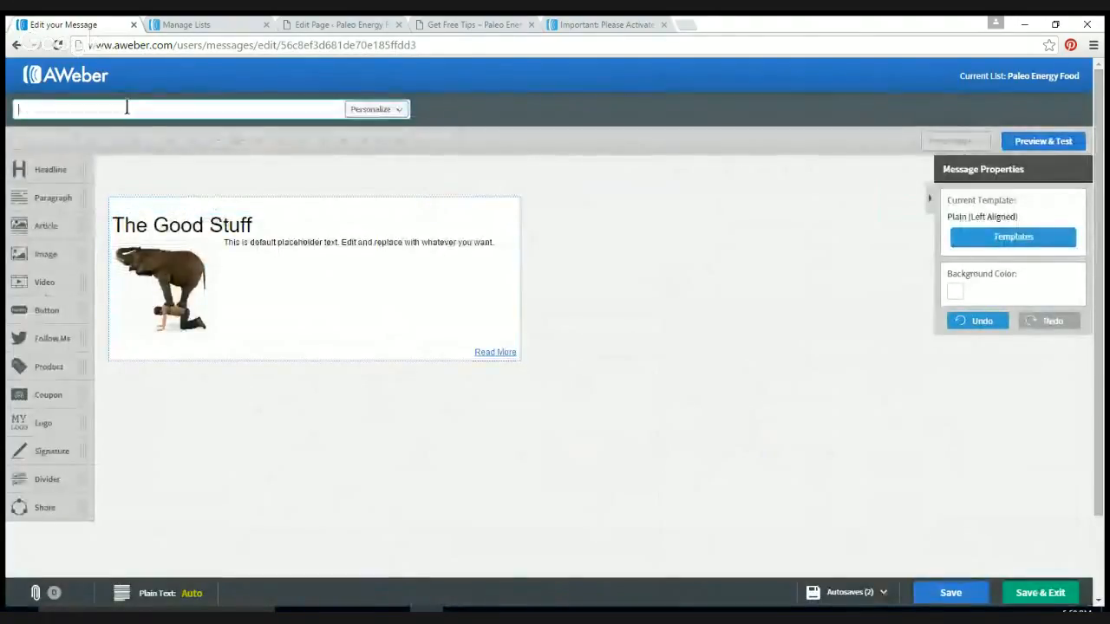
pyautogui.write('Here is')
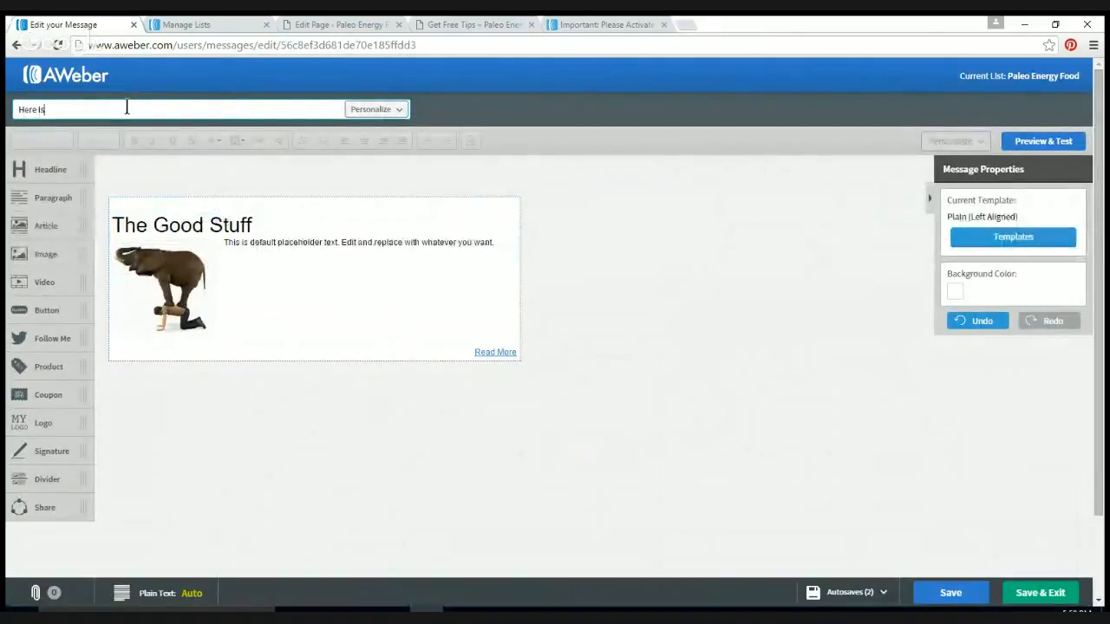
pyautogui.write(' the 3Good Stuff')
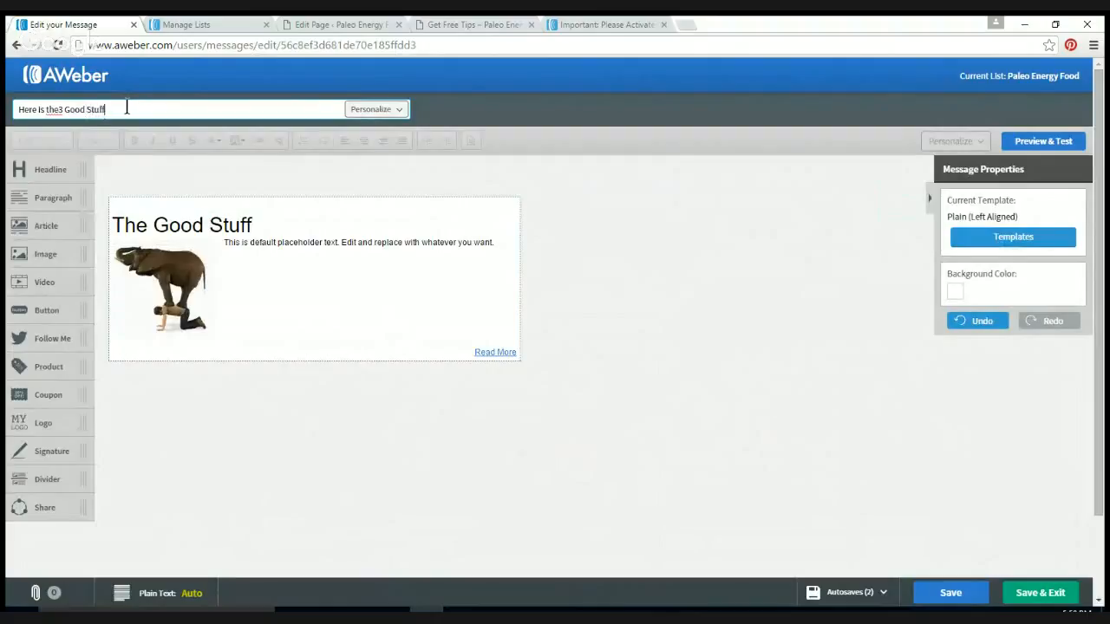
pyautogui.click(59, 109)
pyautogui.press('Delete')
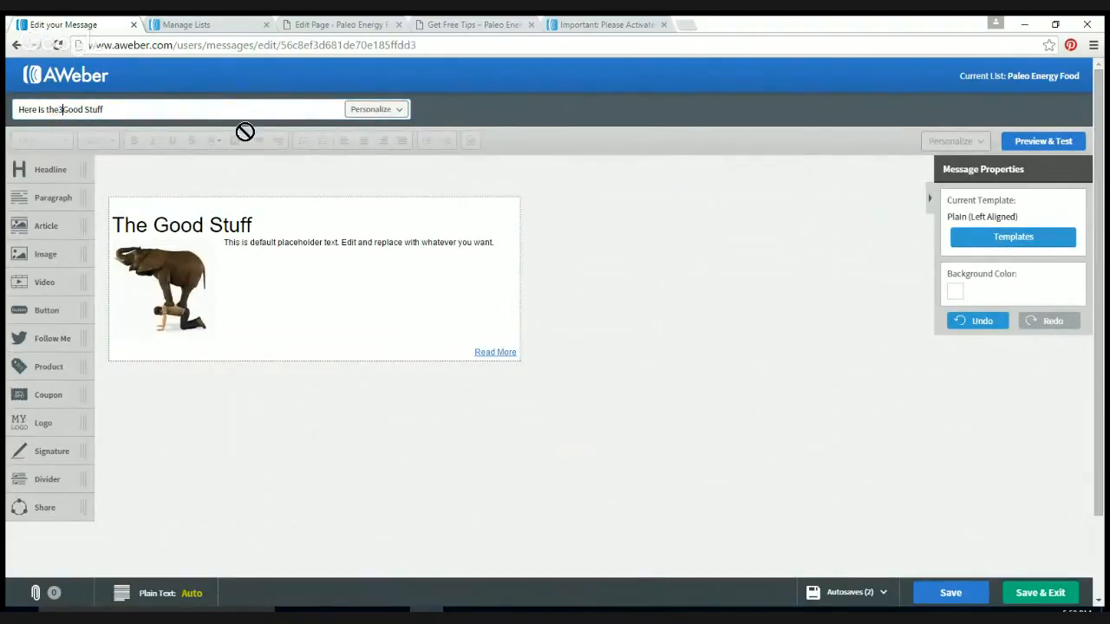
pyautogui.press('BackSpace')
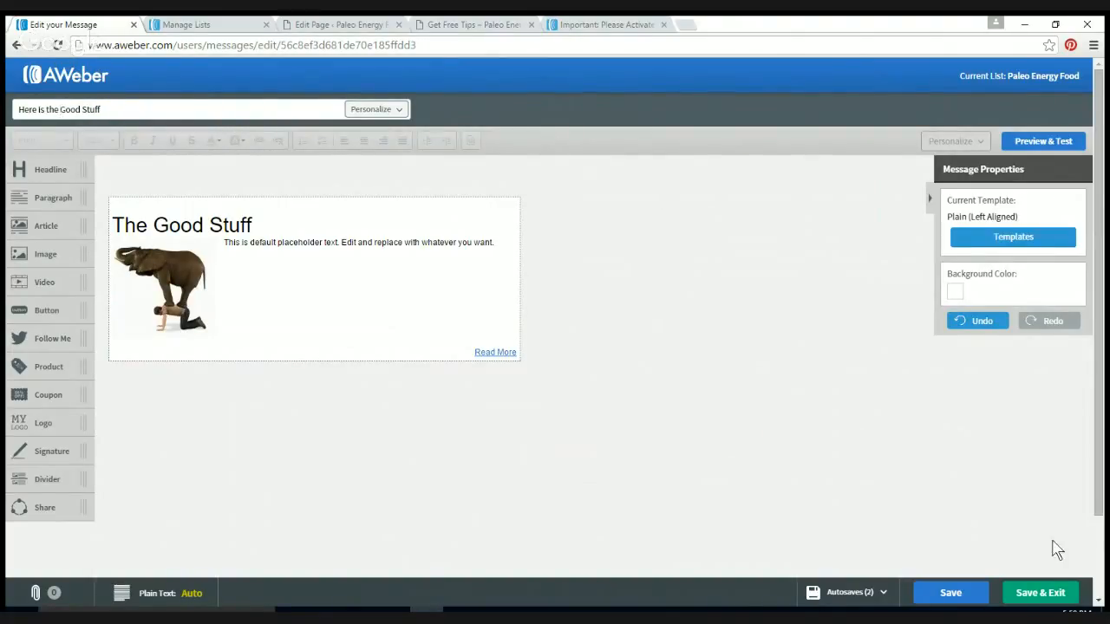
pyautogui.click(1053, 592)
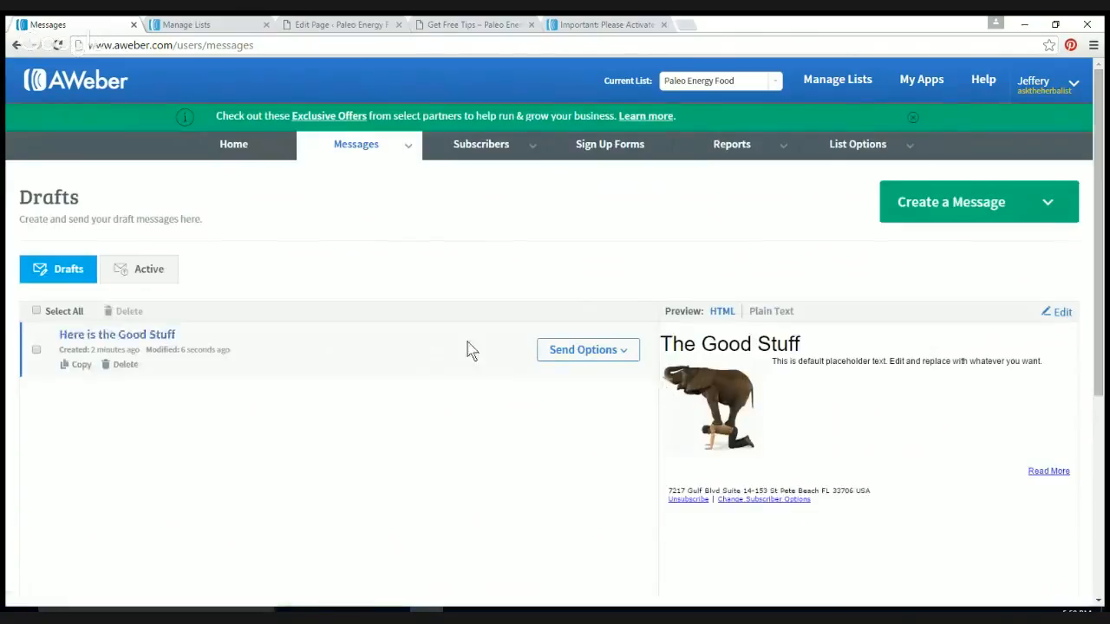
# Step: Add 'Here is the Good Stuff' to the Follow Up Series as message #1, sent immediately
pyautogui.click(630, 352)
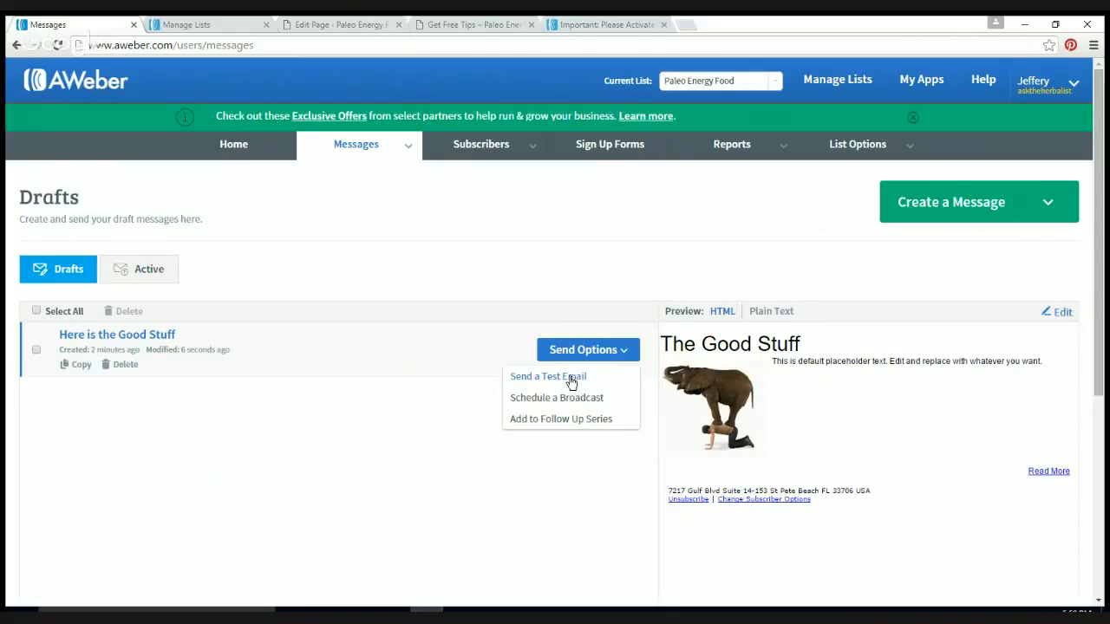
pyautogui.click(559, 420)
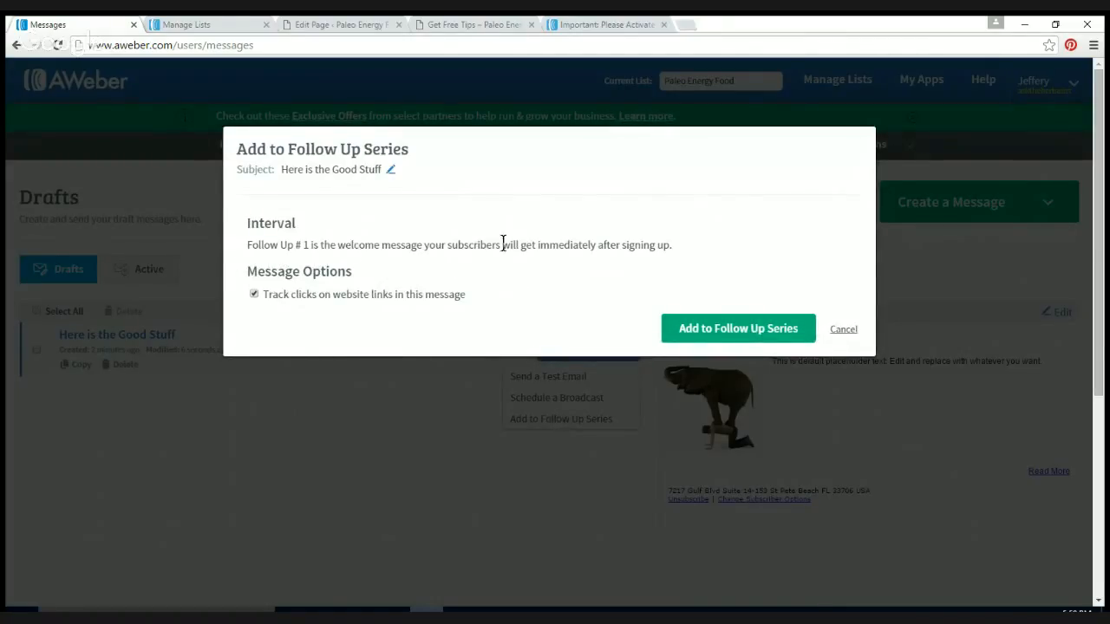
pyautogui.click(751, 339)
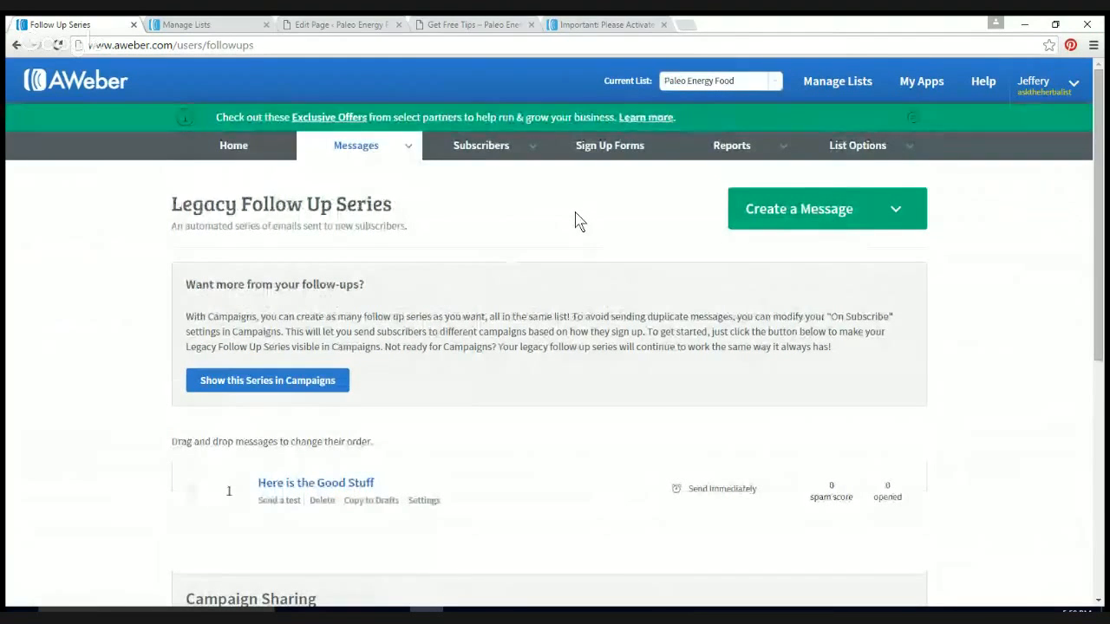
pyautogui.scroll(-3, 579, 221)
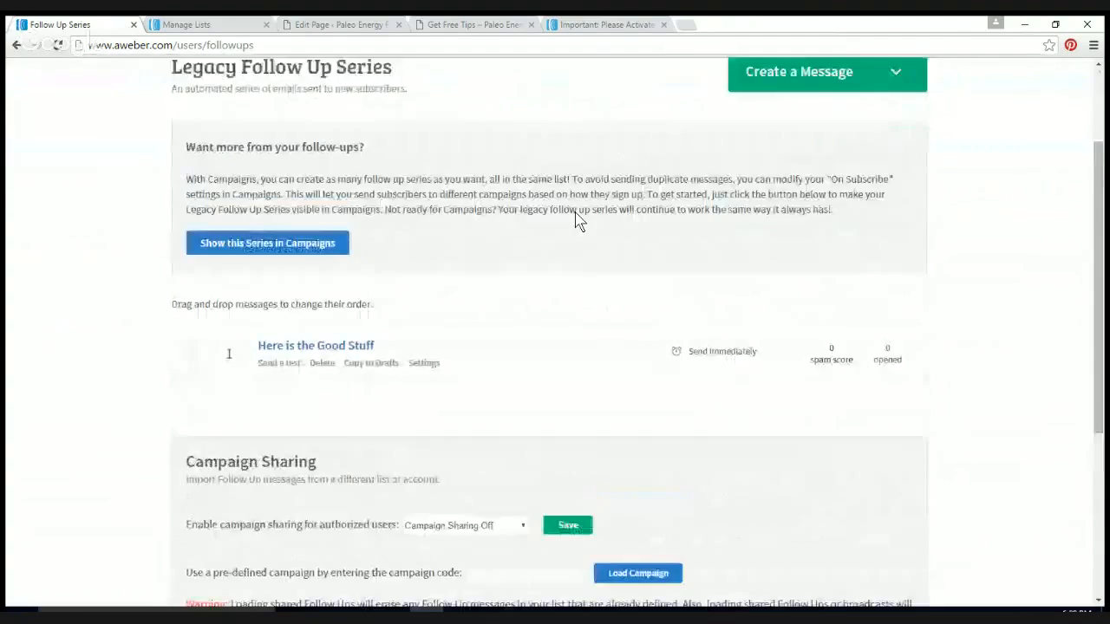
pyautogui.scroll(3, 579, 221)
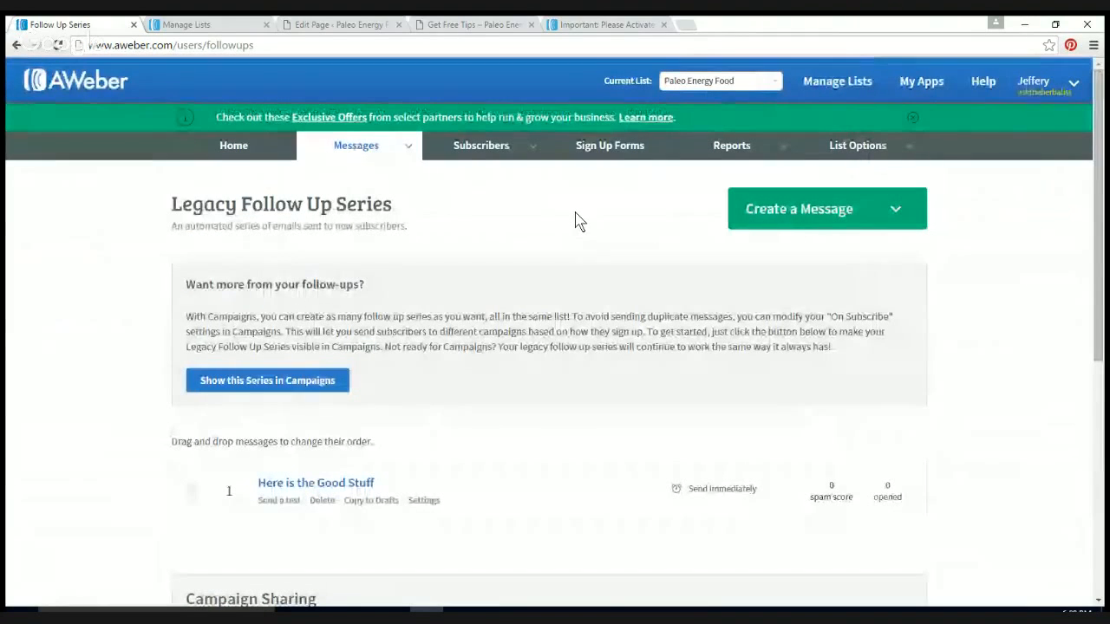
# Step: Create the first sign-up form from Sign Up Forms and inspect the Name field's settings
pyautogui.click(619, 146)
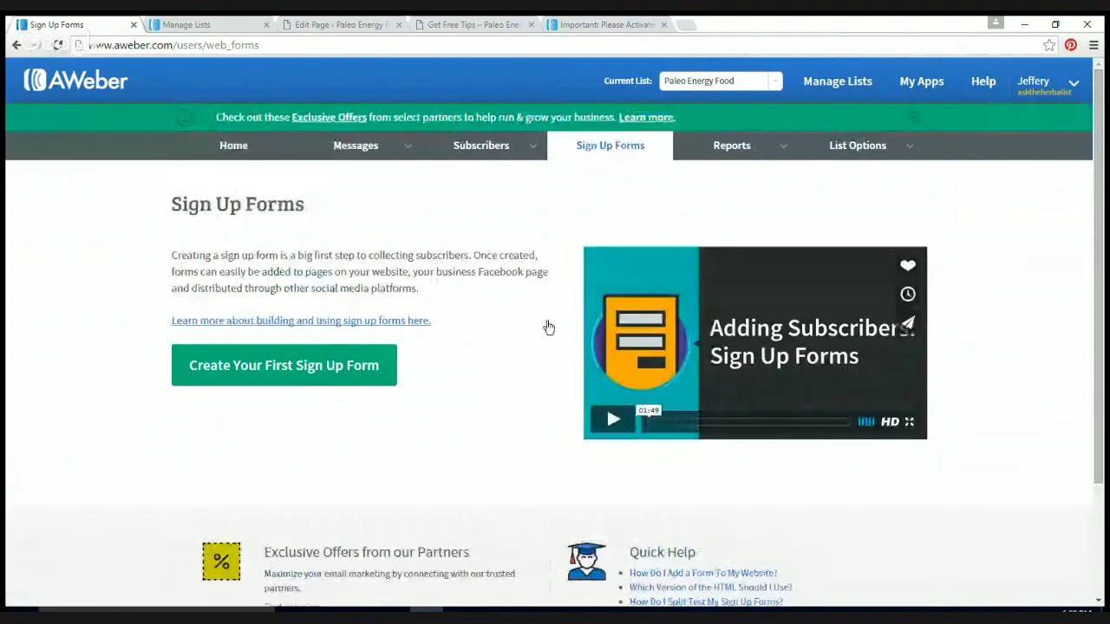
pyautogui.click(245, 372)
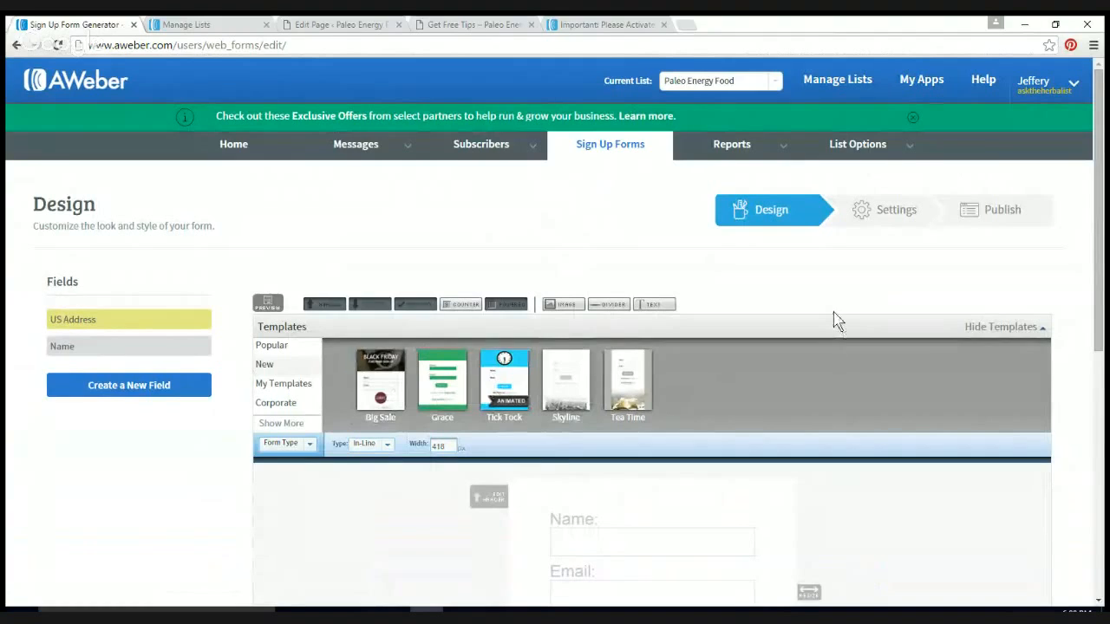
pyautogui.scroll(-4, 837, 320)
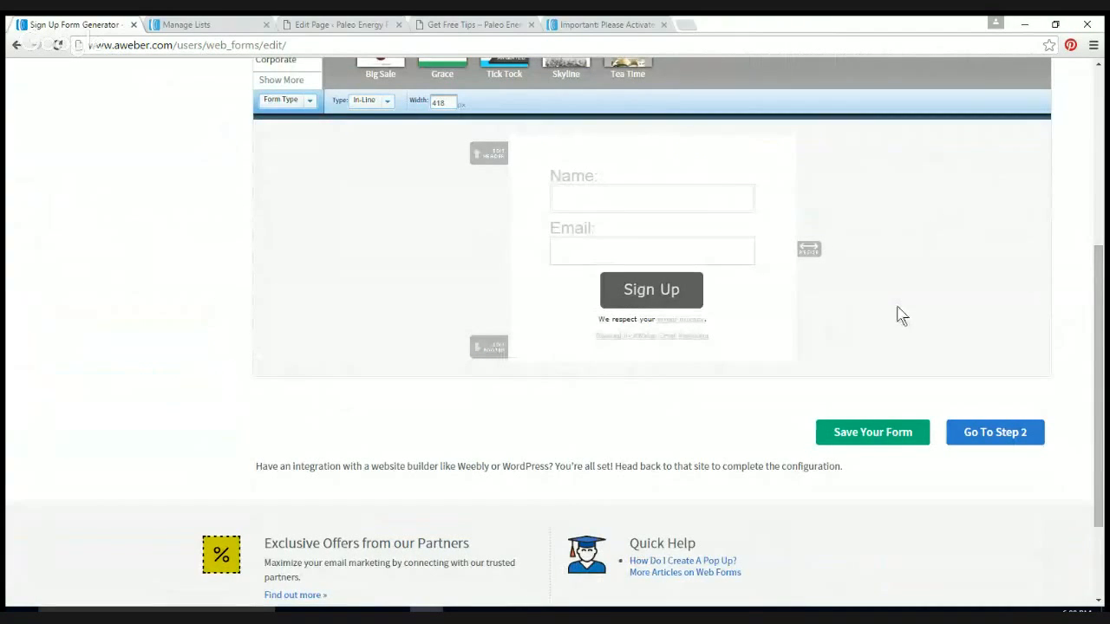
pyautogui.scroll(1, 901, 314)
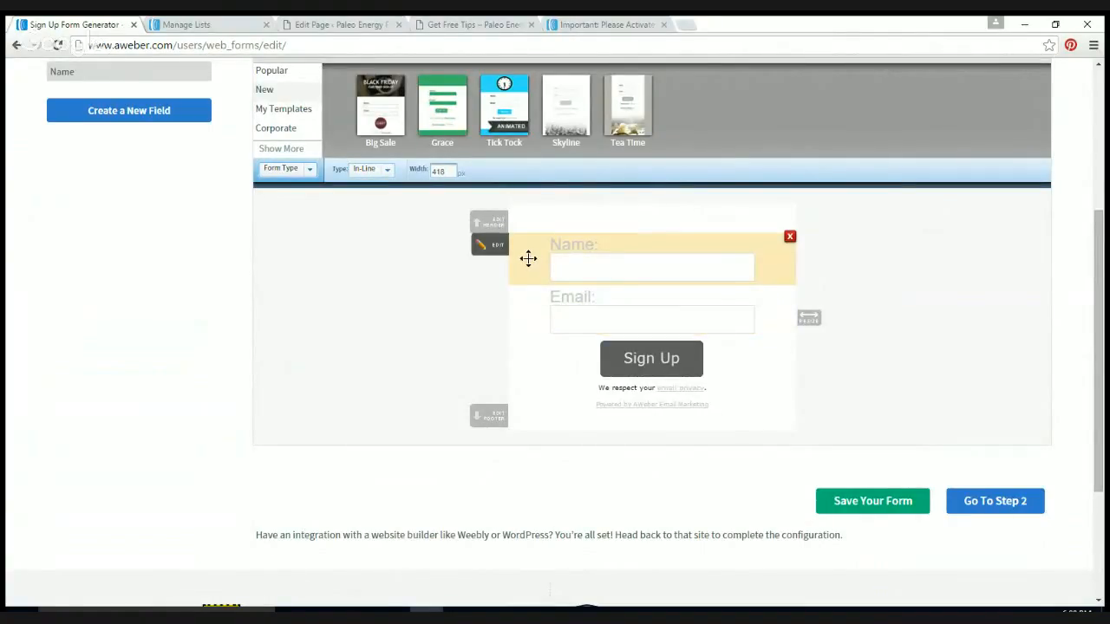
pyautogui.click(528, 257)
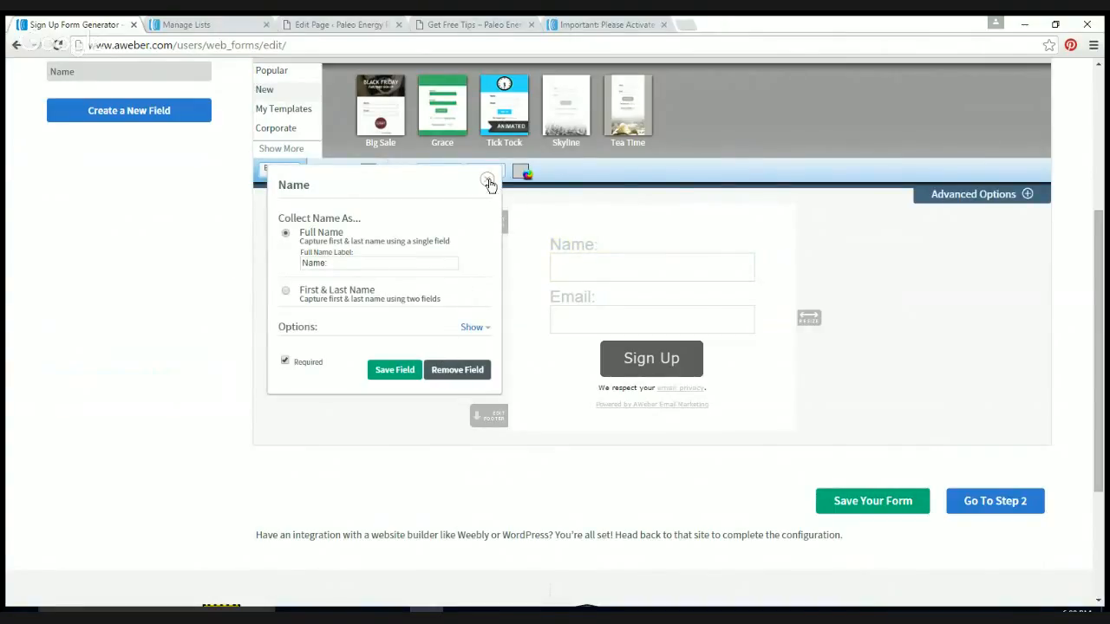
pyautogui.click(487, 182)
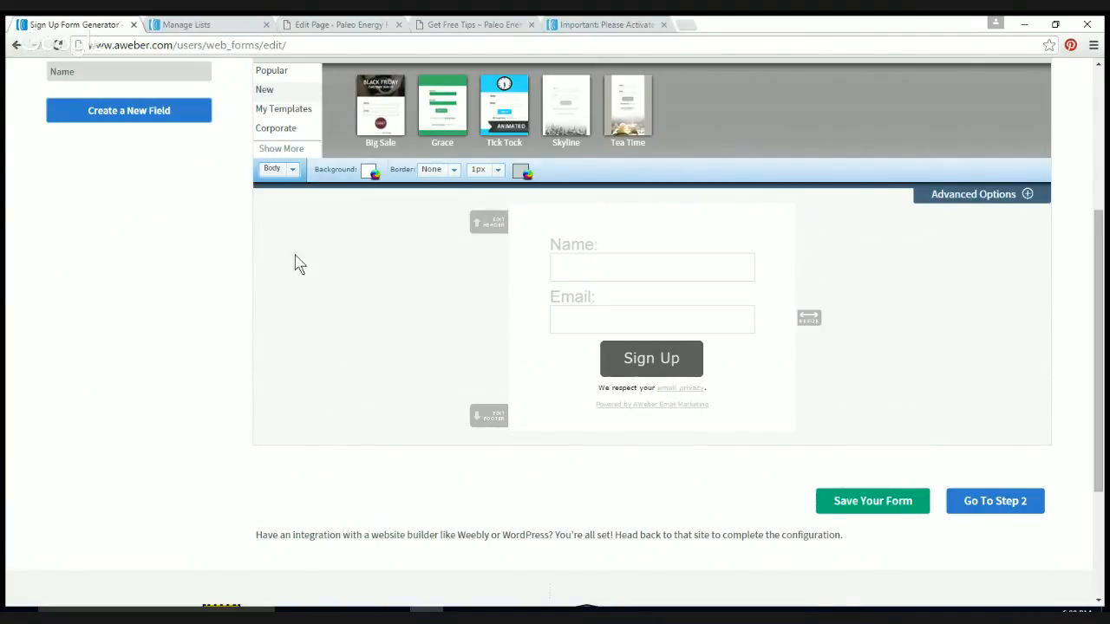
# Step: Colour the form's Name and Email labels near-black (0f0d0f)
pyautogui.click(293, 177)
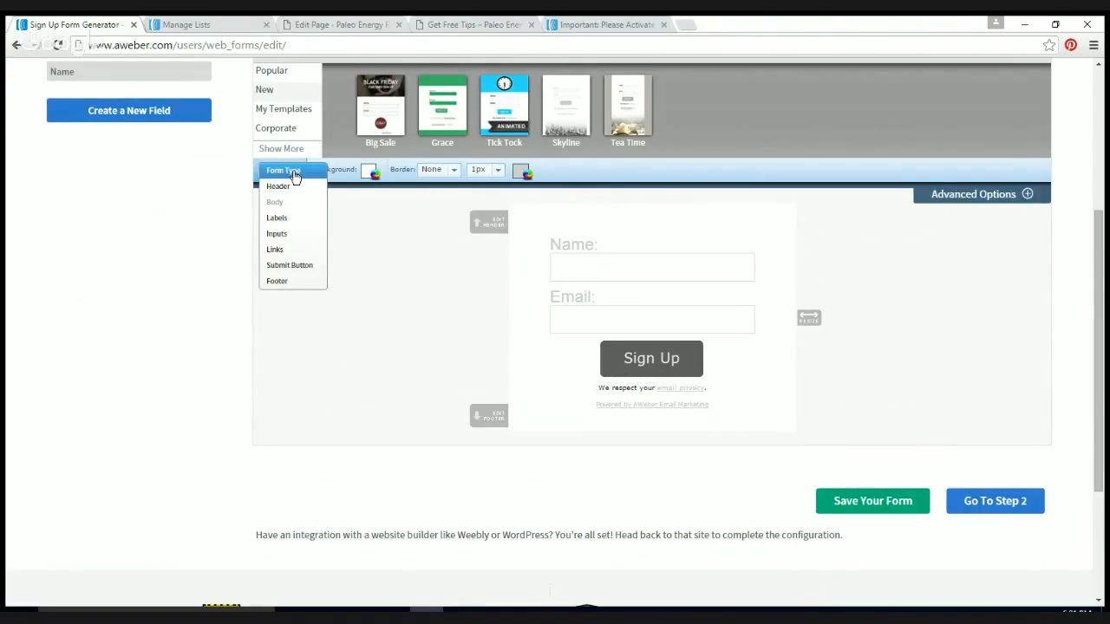
pyautogui.click(278, 219)
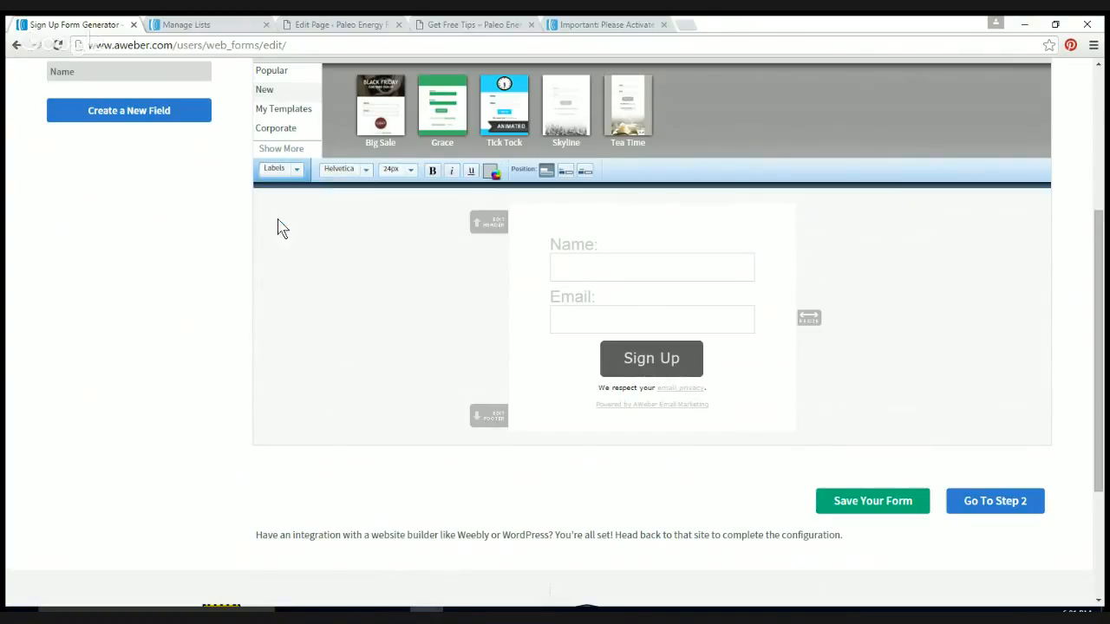
pyautogui.click(491, 173)
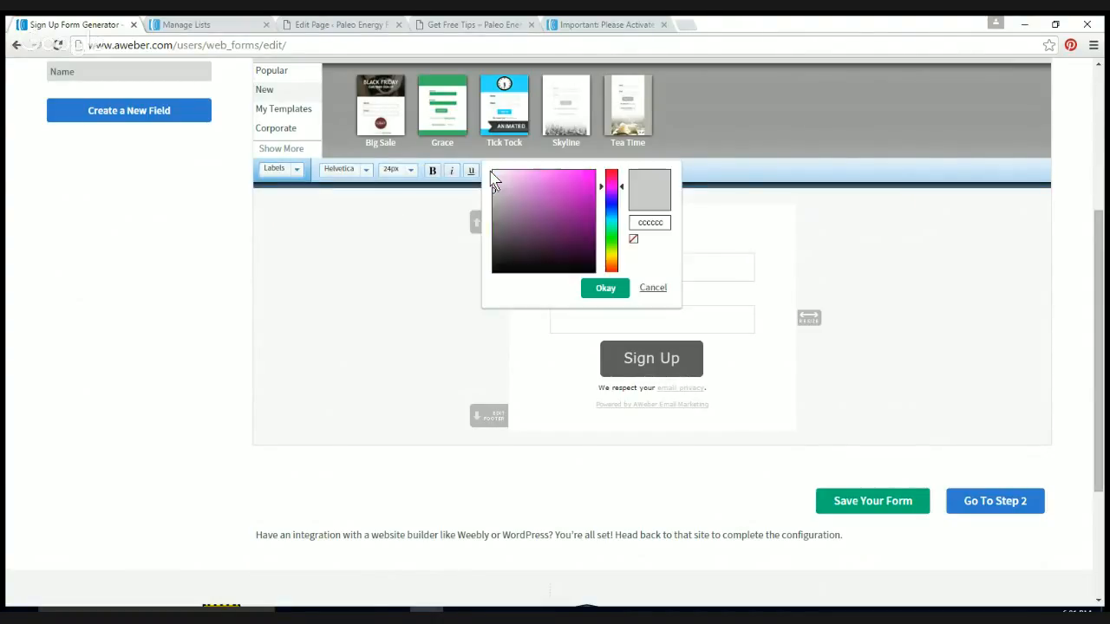
pyautogui.click(507, 265)
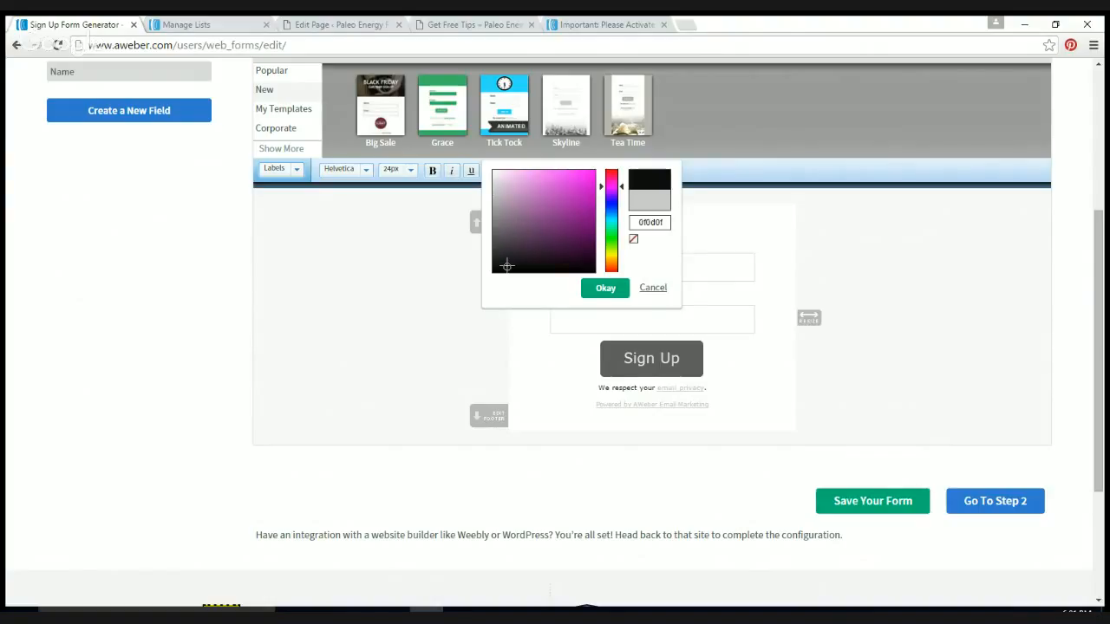
pyautogui.click(604, 288)
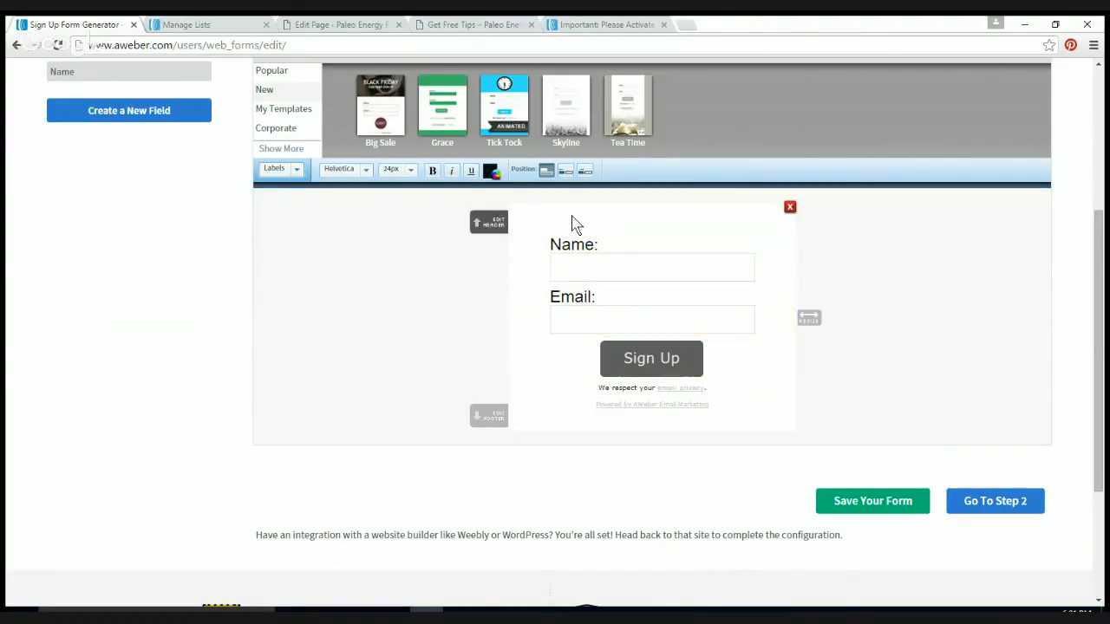
# Step: Add a coloured header reading 'Get the Good Stuff' to the form and save the field
pyautogui.click(490, 224)
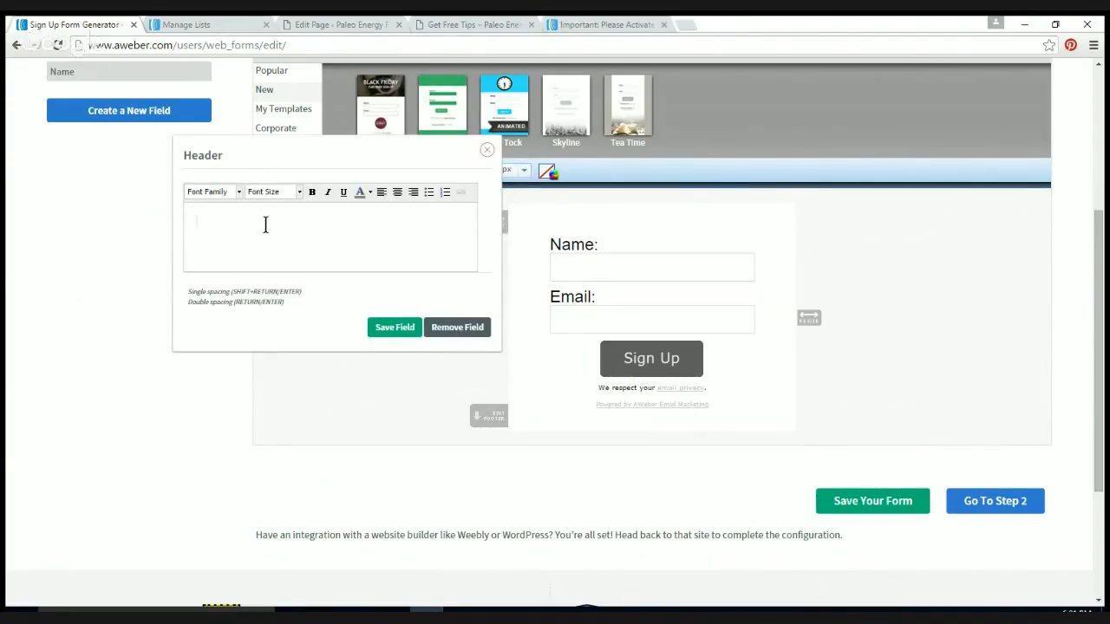
pyautogui.write('S')
pyautogui.press('BackSpace')
pyautogui.press('BackSpace')
pyautogui.press('BackSpace')
pyautogui.press('BackSpace')
pyautogui.click(371, 195)
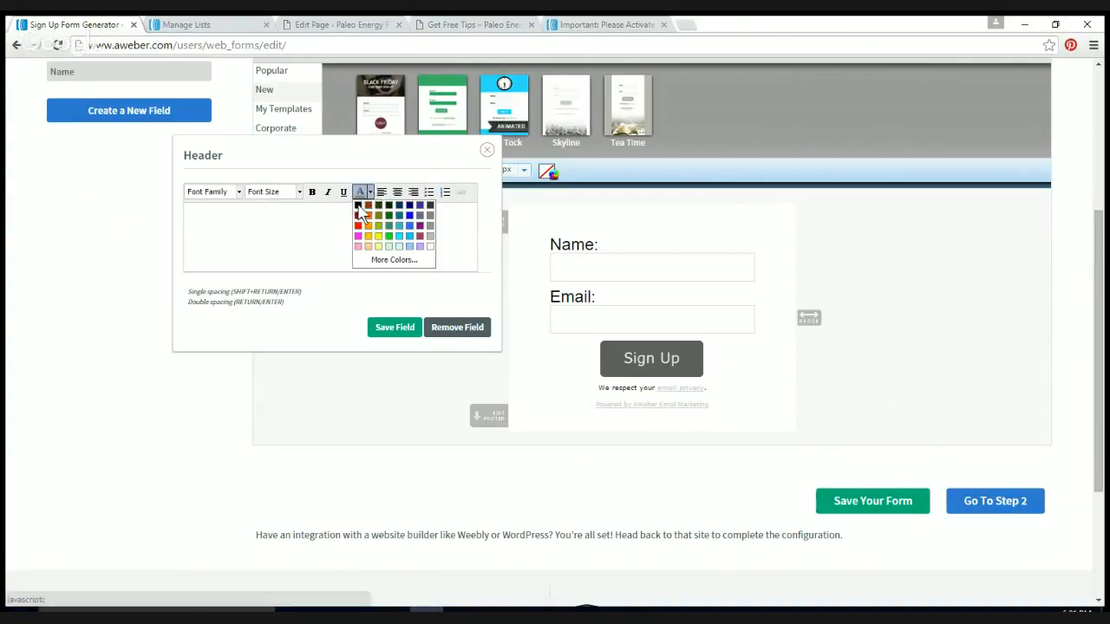
pyautogui.click(361, 215)
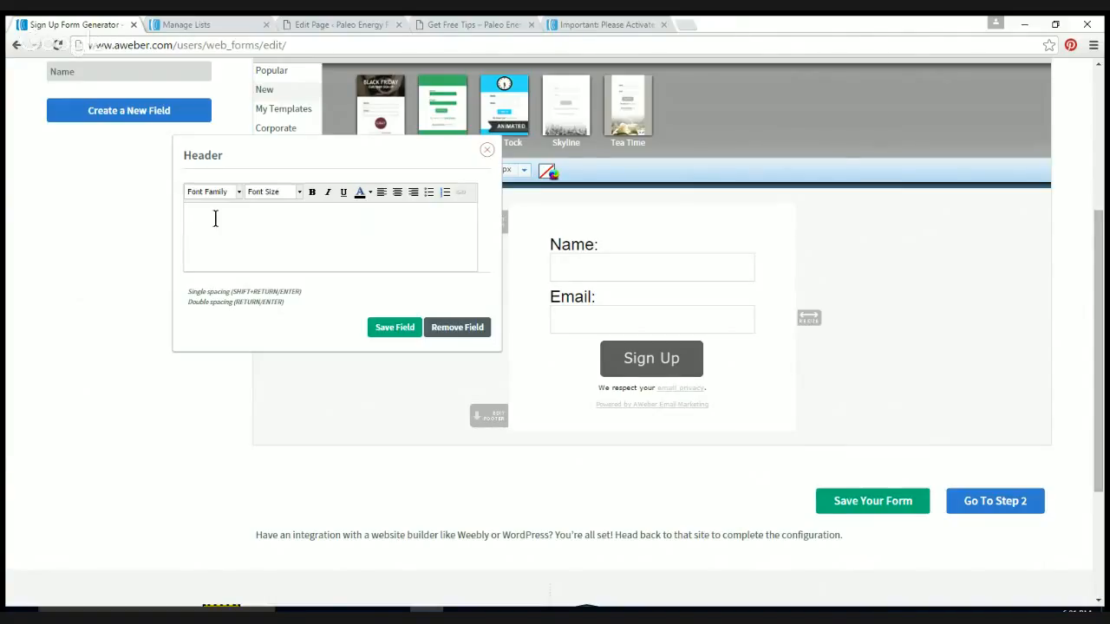
pyautogui.write('Get the Good Stuff')
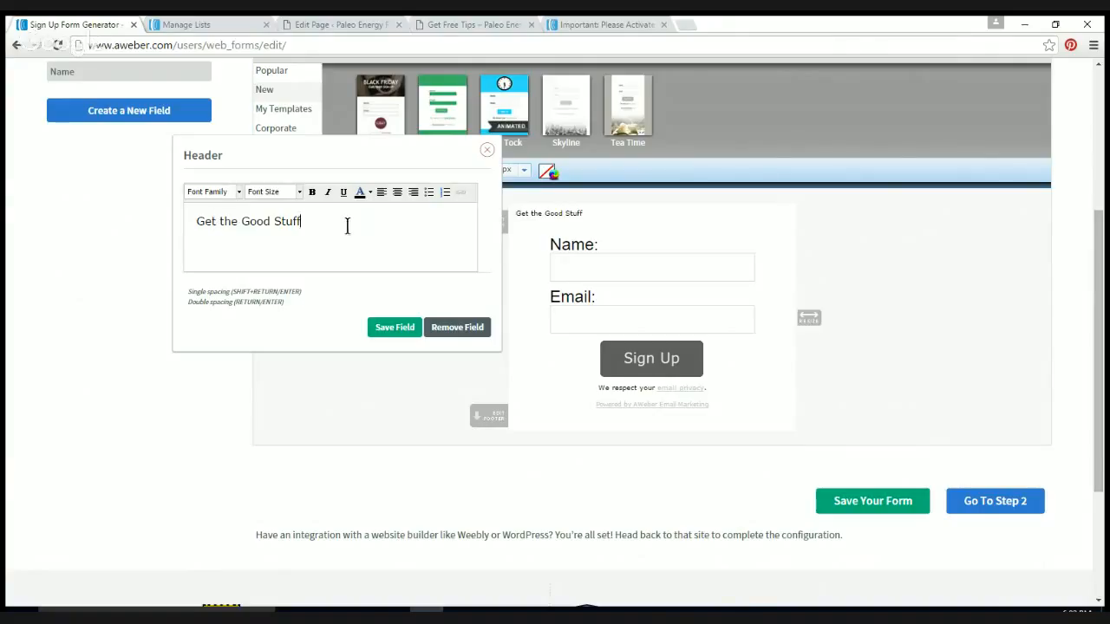
pyautogui.click(395, 329)
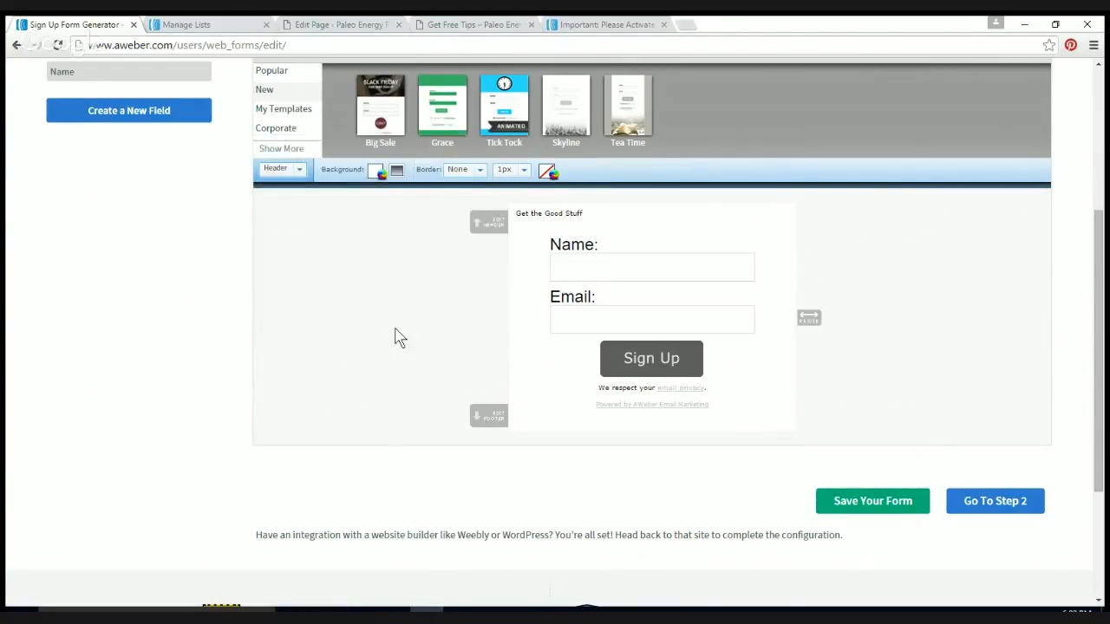
# Step: Clear the header text and set the header font size to 24px
pyautogui.click(490, 226)
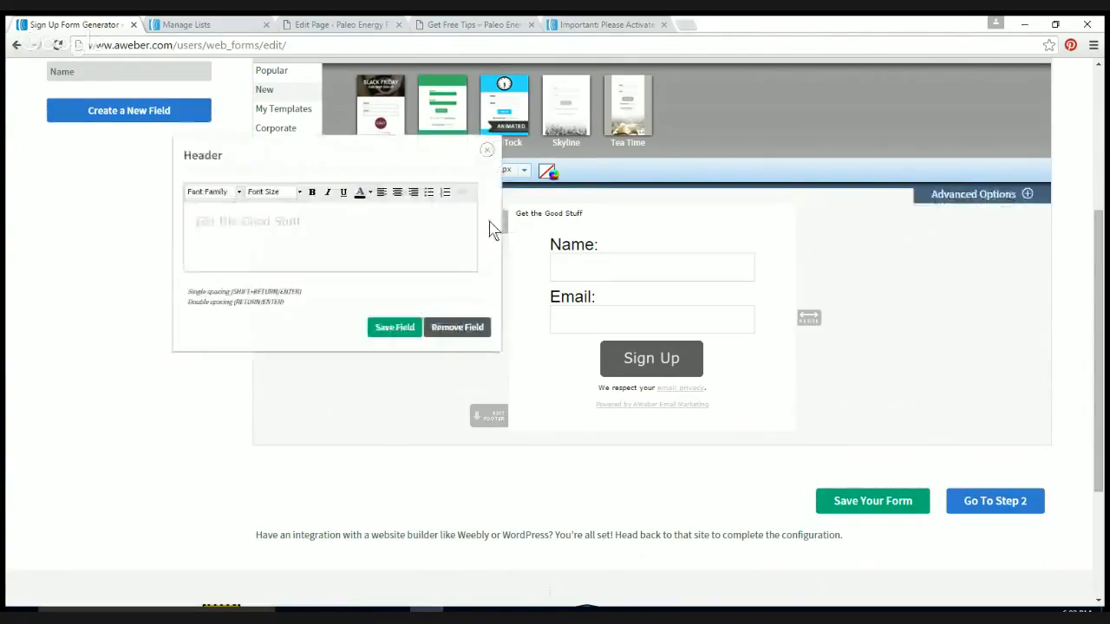
pyautogui.tripleClick(328, 230)
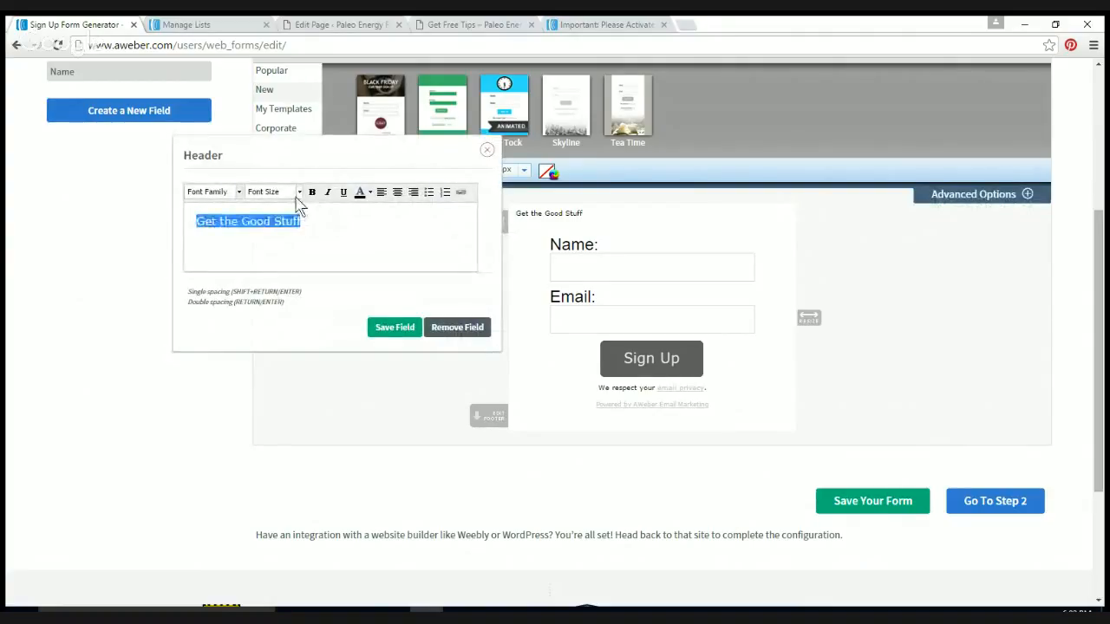
pyautogui.press('BackSpace')
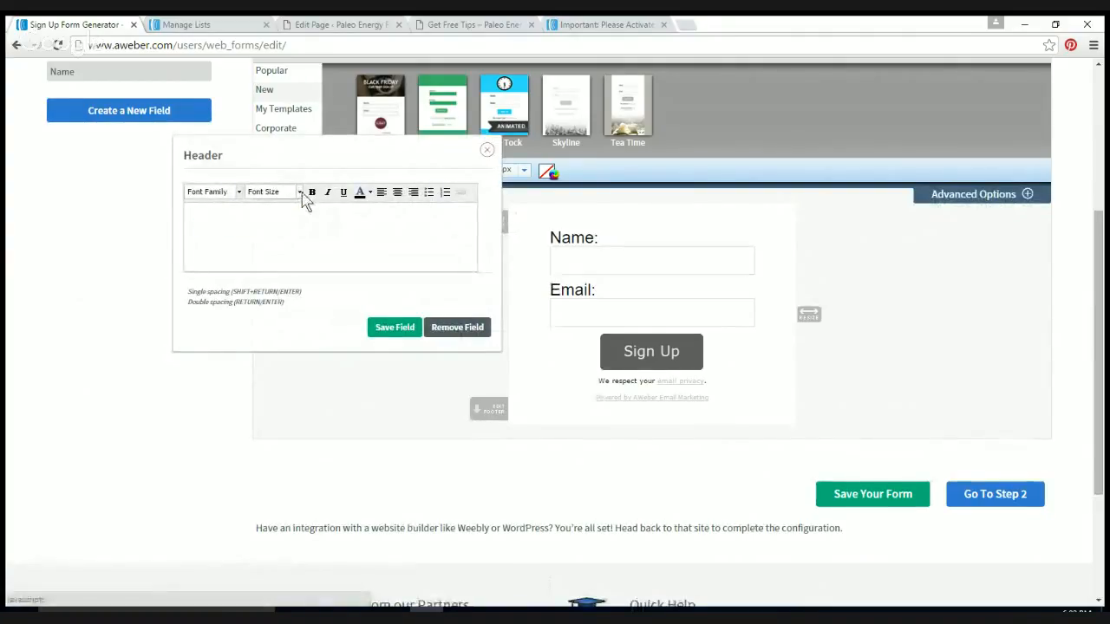
pyautogui.click(300, 191)
pyautogui.click(300, 192)
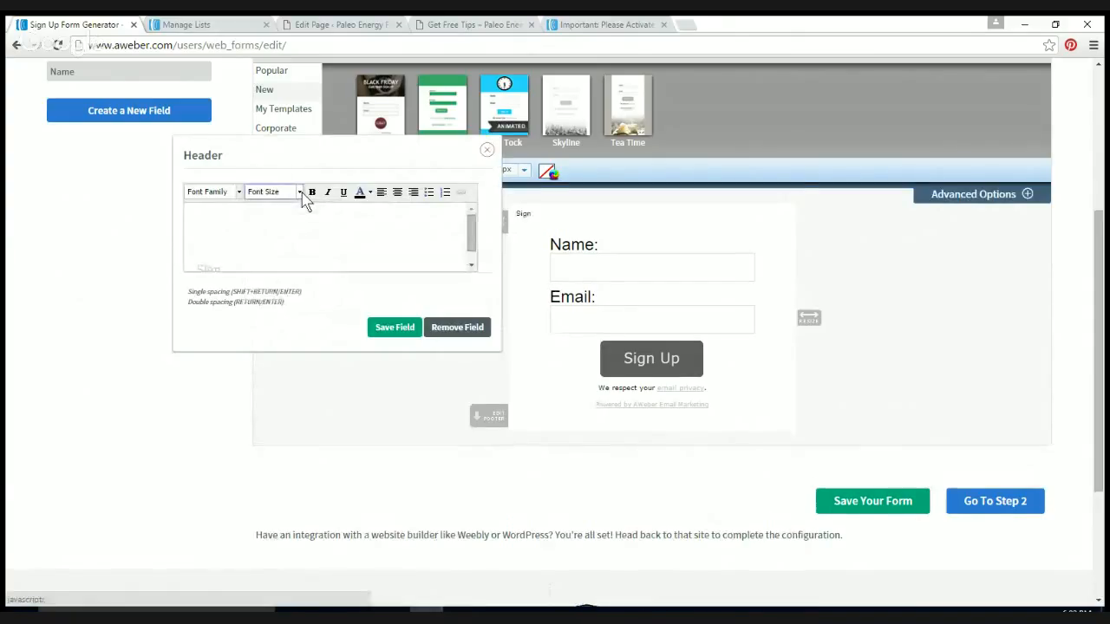
pyautogui.click(300, 194)
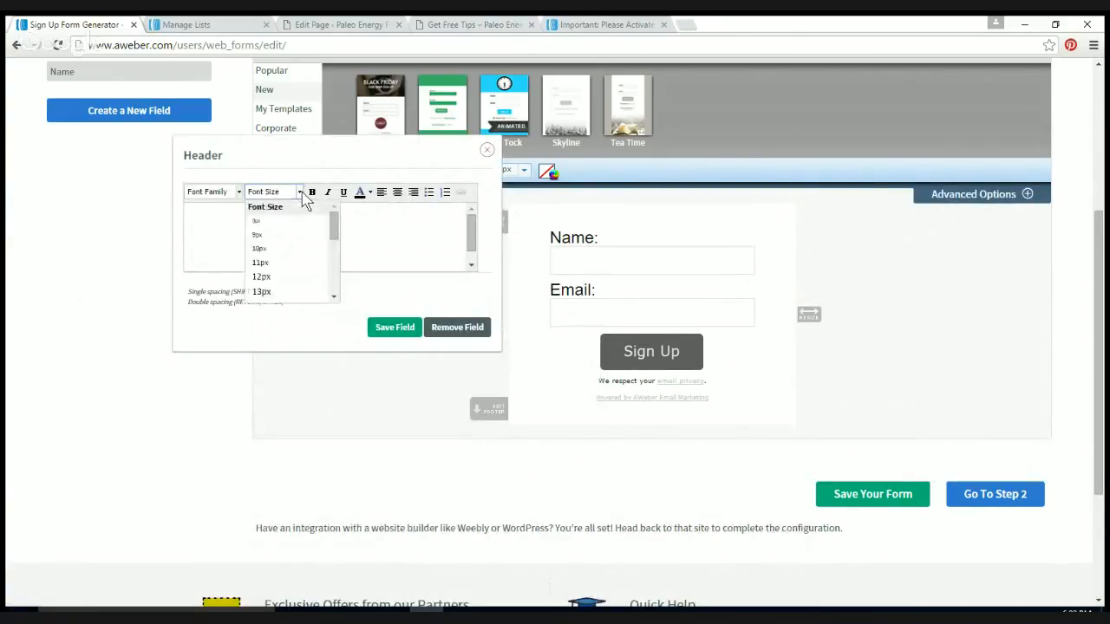
pyautogui.click(302, 195)
pyautogui.click(299, 199)
pyautogui.scroll(-2, 338, 291)
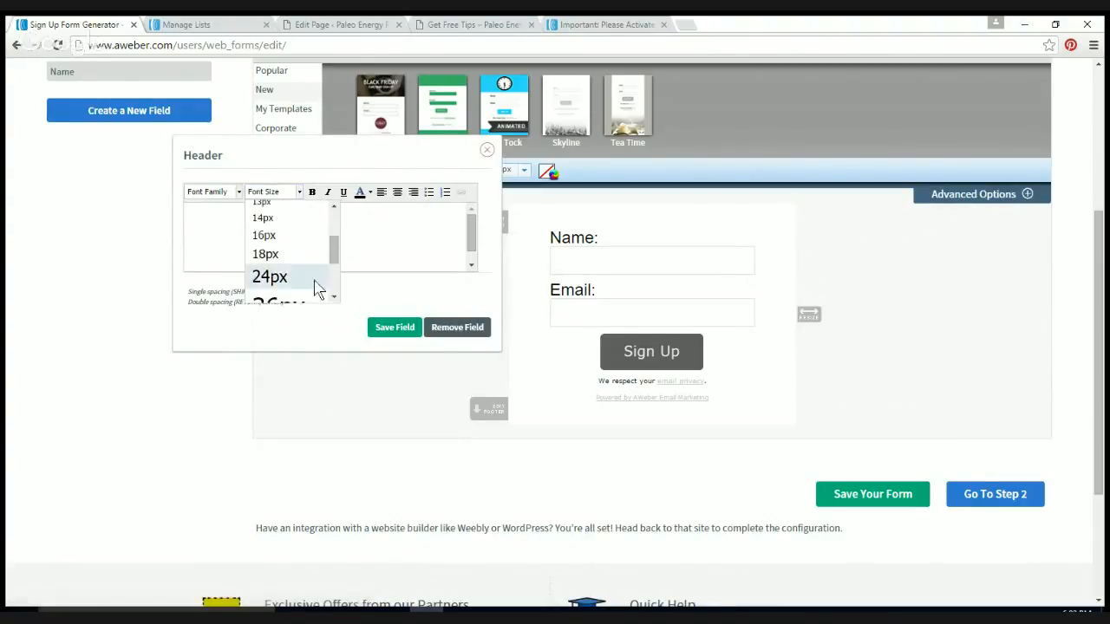
pyautogui.click(321, 279)
# Step: Retype the header as 'Get the Good Stuff' in bold and save it
pyautogui.click(229, 230)
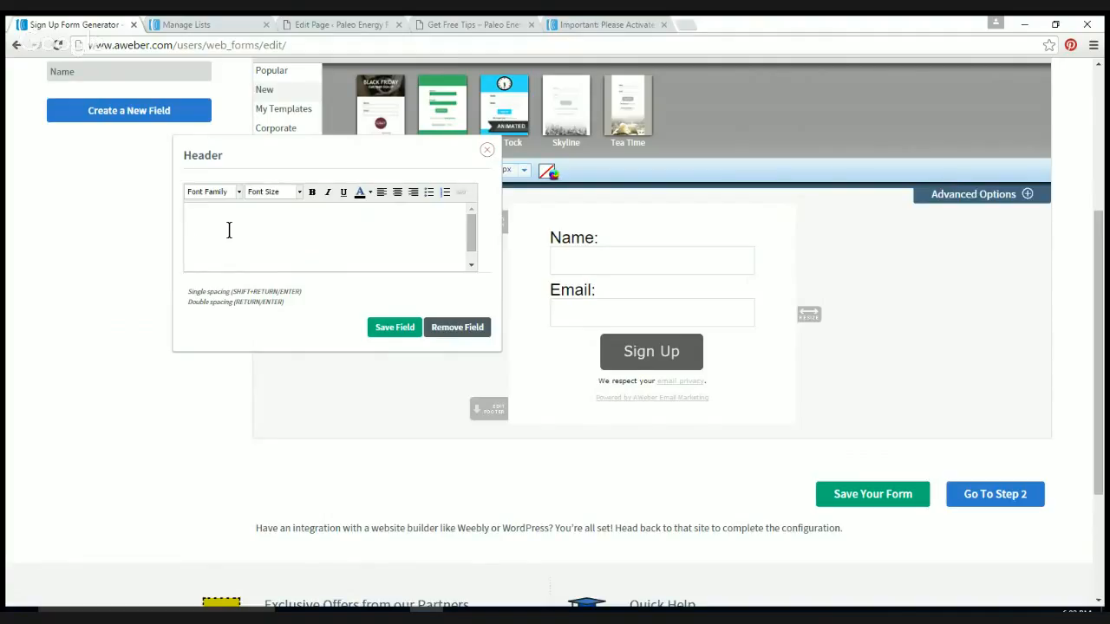
pyautogui.write('Get')
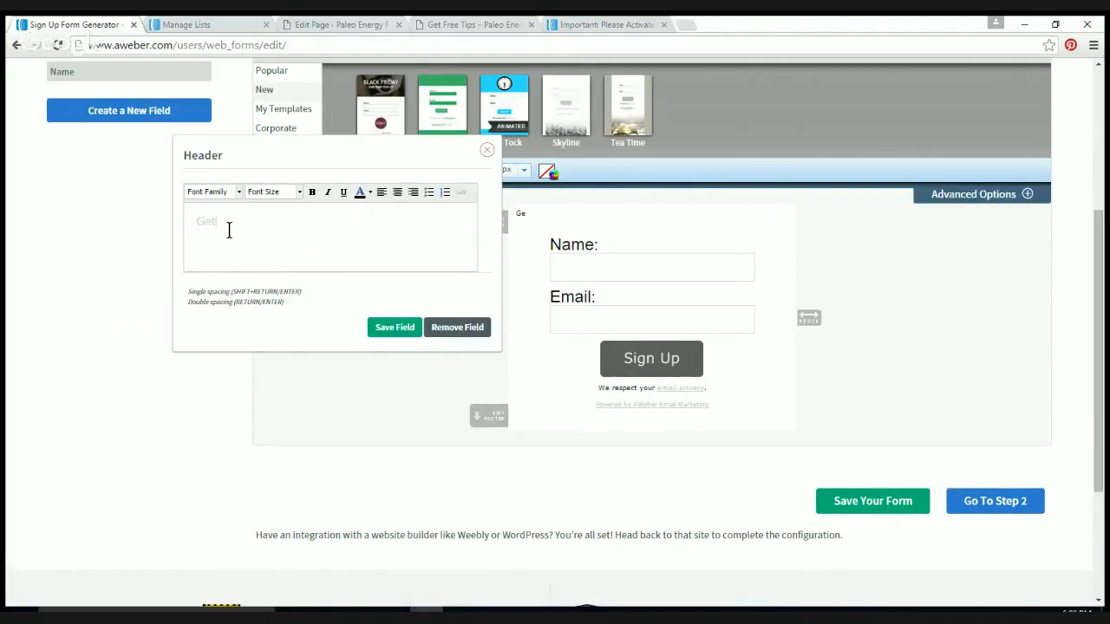
pyautogui.write(' the Goods')
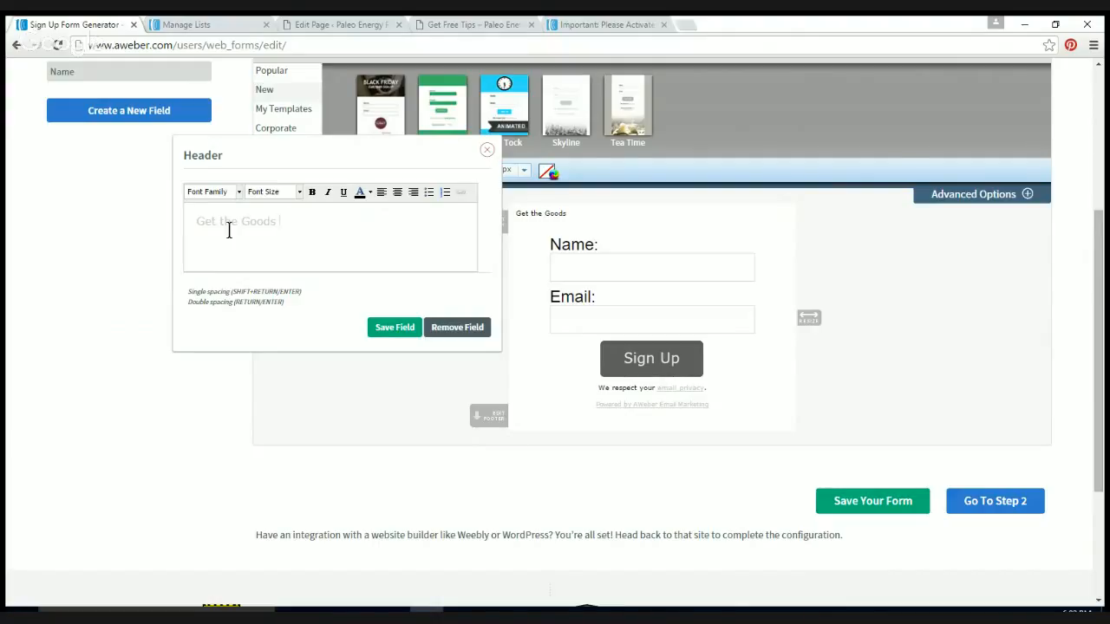
pyautogui.press('BackSpace')
pyautogui.write('Stuff')
pyautogui.tripleClick(229, 230)
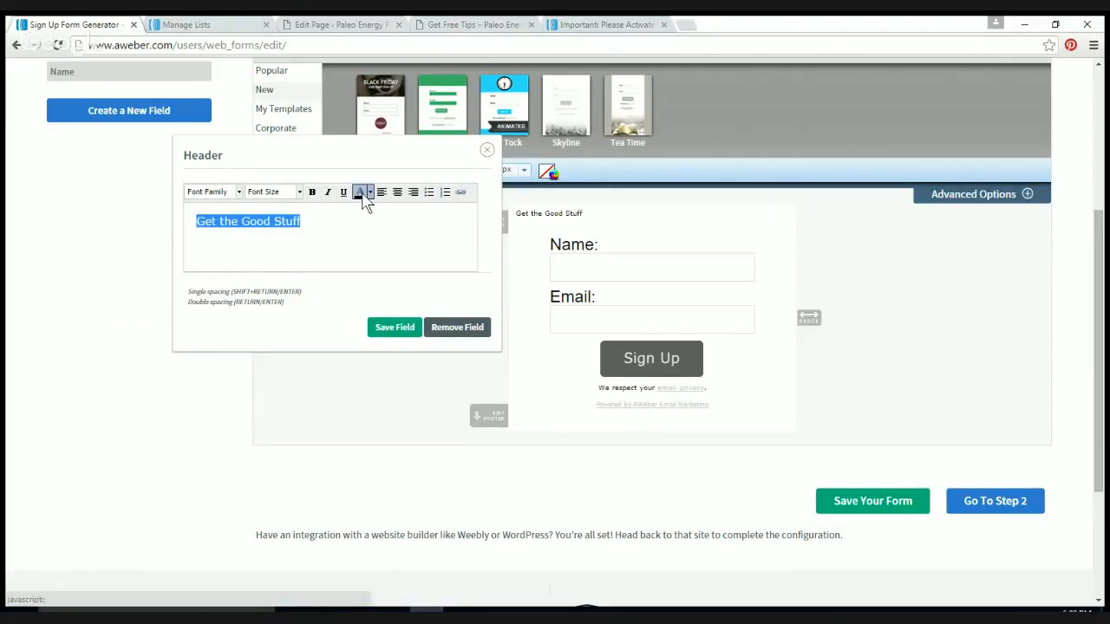
pyautogui.click(312, 192)
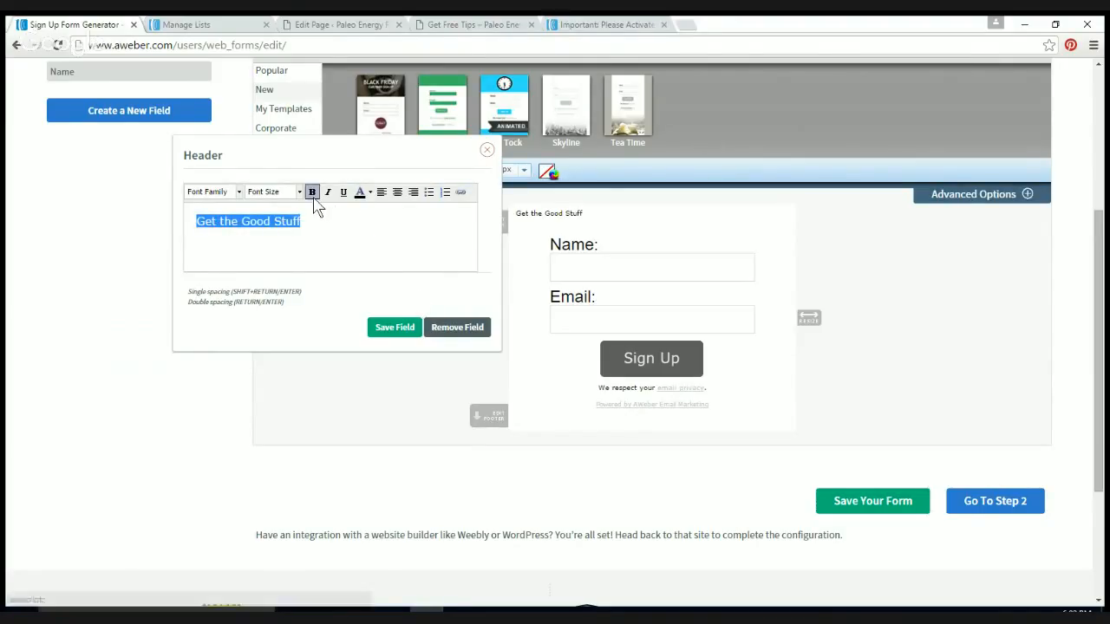
pyautogui.click(396, 327)
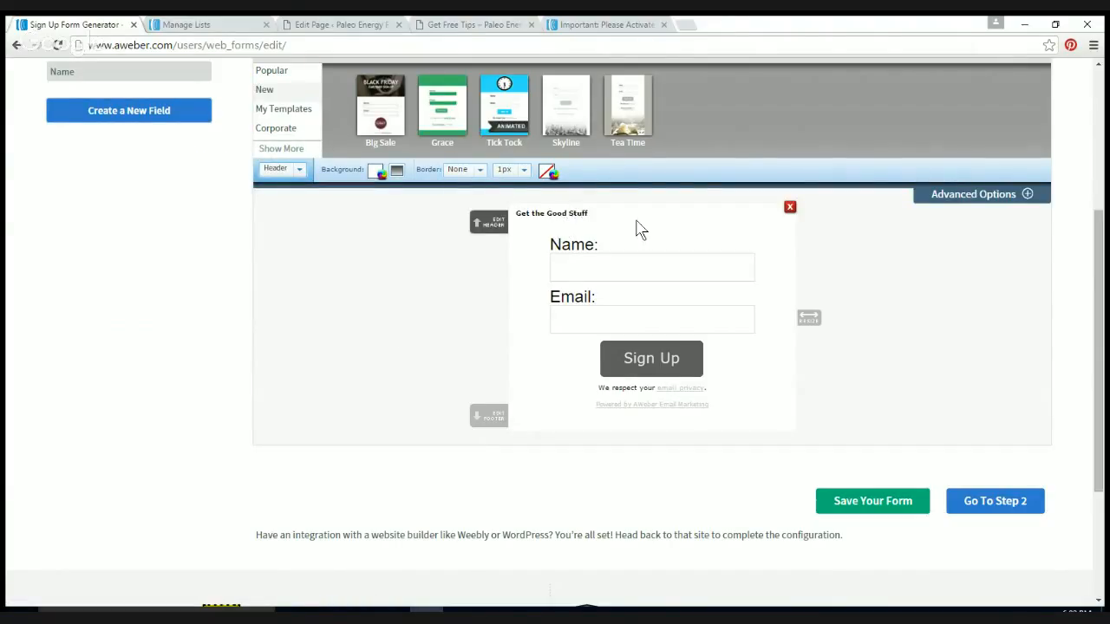
# Step: Reapply 24px to the header, save the form design, and go to Step 2 settings
pyautogui.click(496, 227)
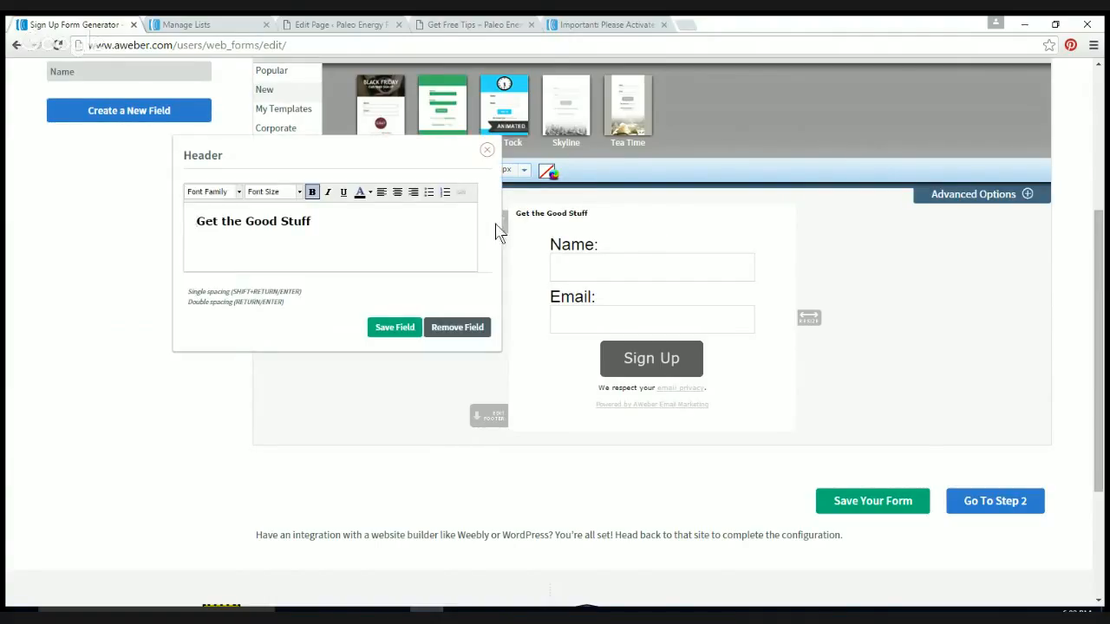
pyautogui.tripleClick(293, 221)
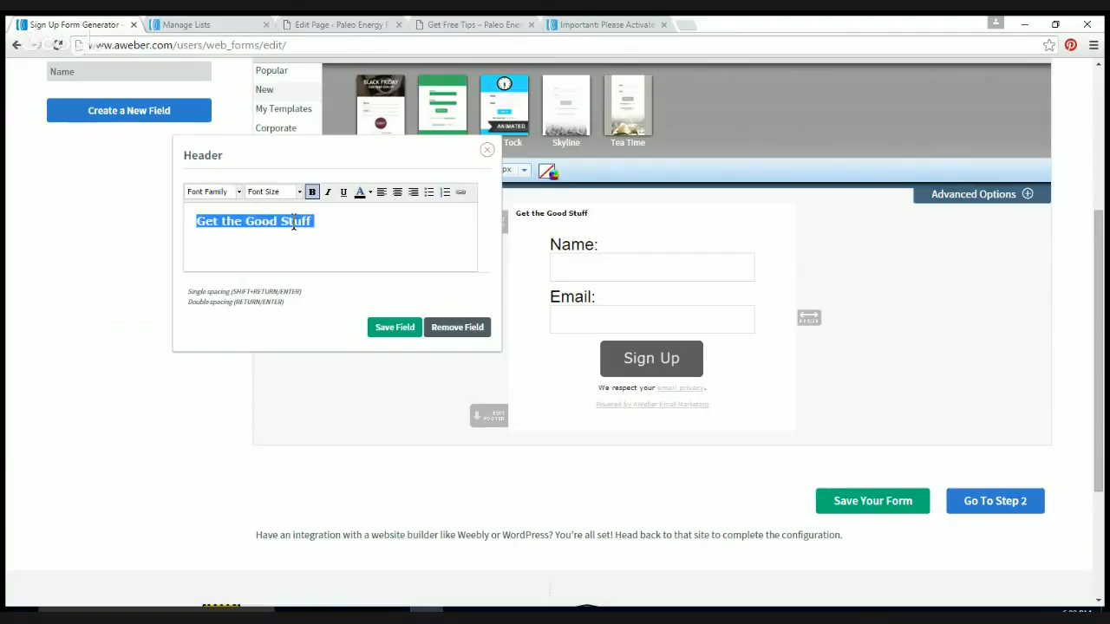
pyautogui.click(299, 192)
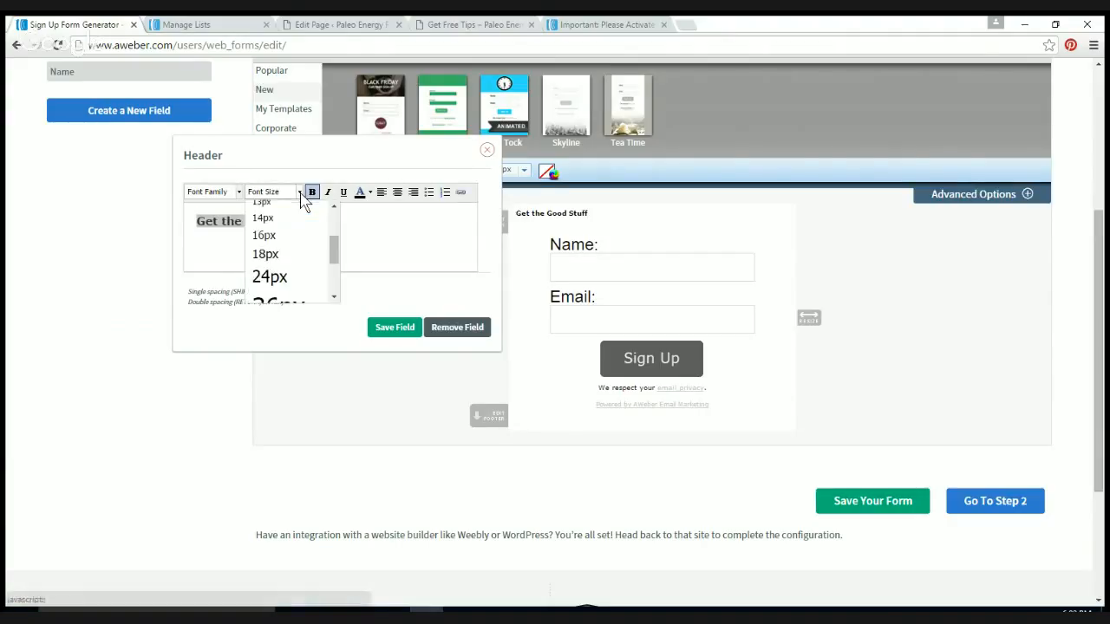
pyautogui.click(274, 277)
pyautogui.click(394, 327)
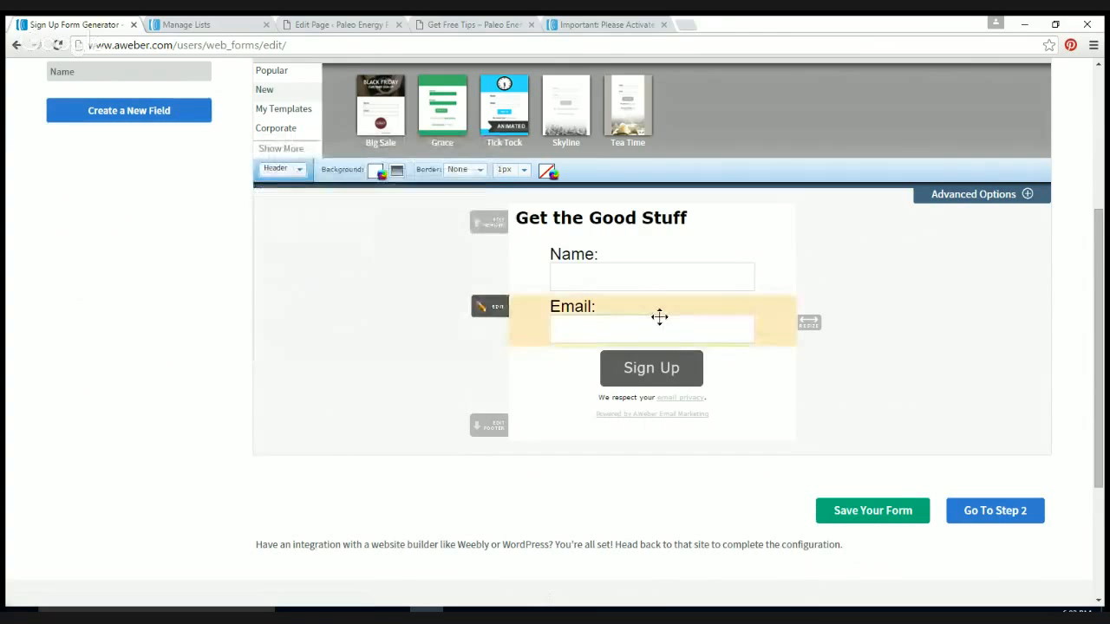
pyautogui.click(890, 512)
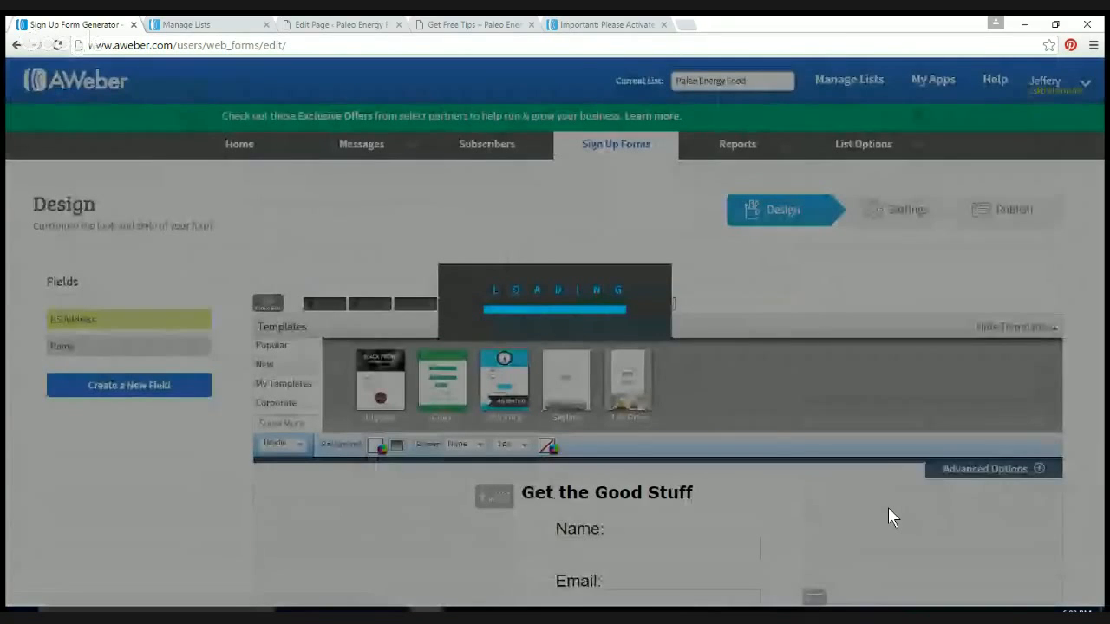
pyautogui.scroll(-5, 893, 518)
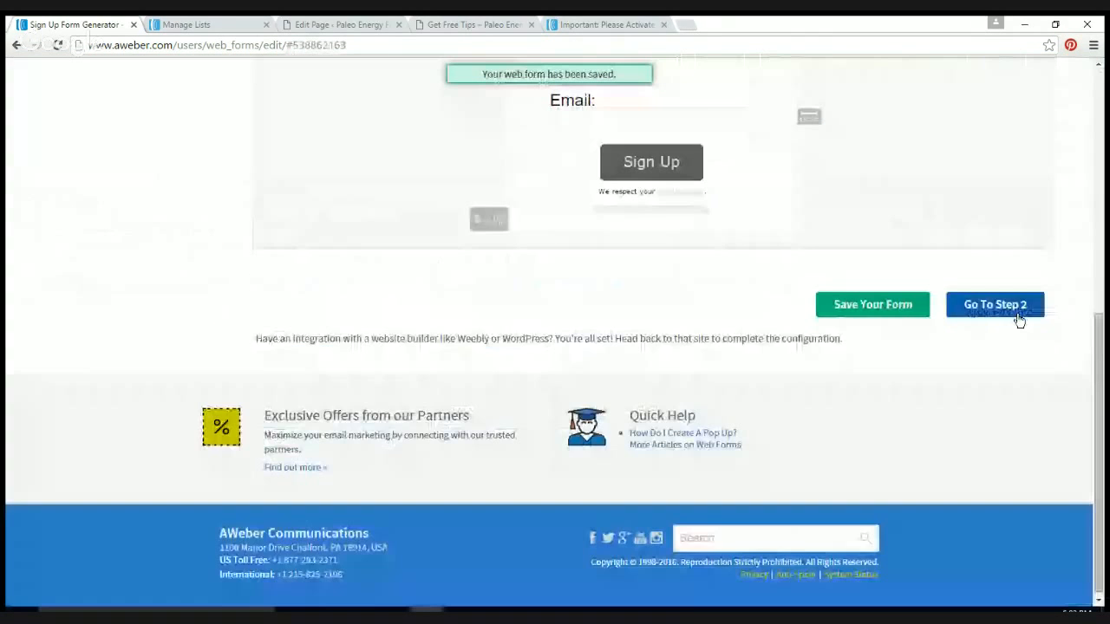
pyautogui.click(994, 305)
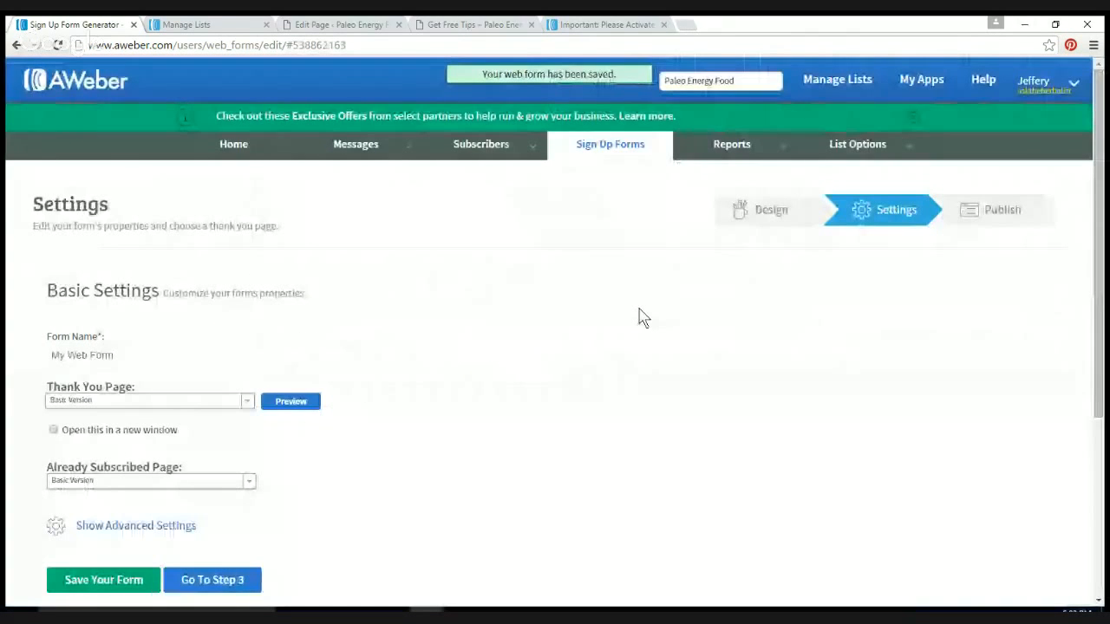
# Step: Rename the form from My Web Form to Paleo, keeping the Basic Version thank-you page
pyautogui.scroll(-1, 389, 303)
pyautogui.click(386, 284)
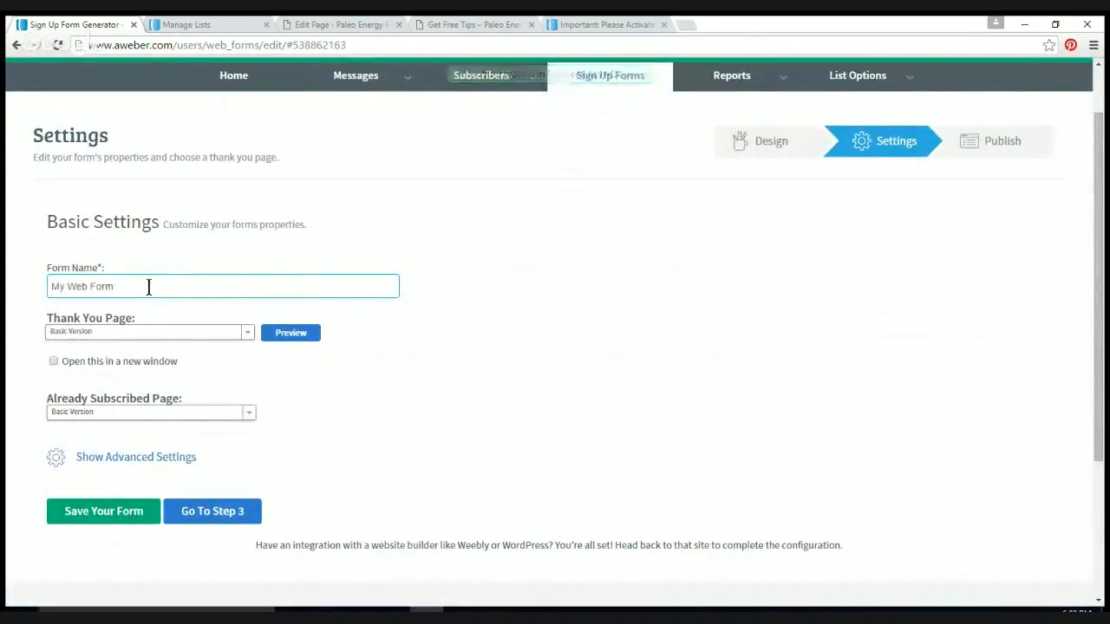
pyautogui.moveTo(142, 288); pyautogui.dragTo(8, 286)
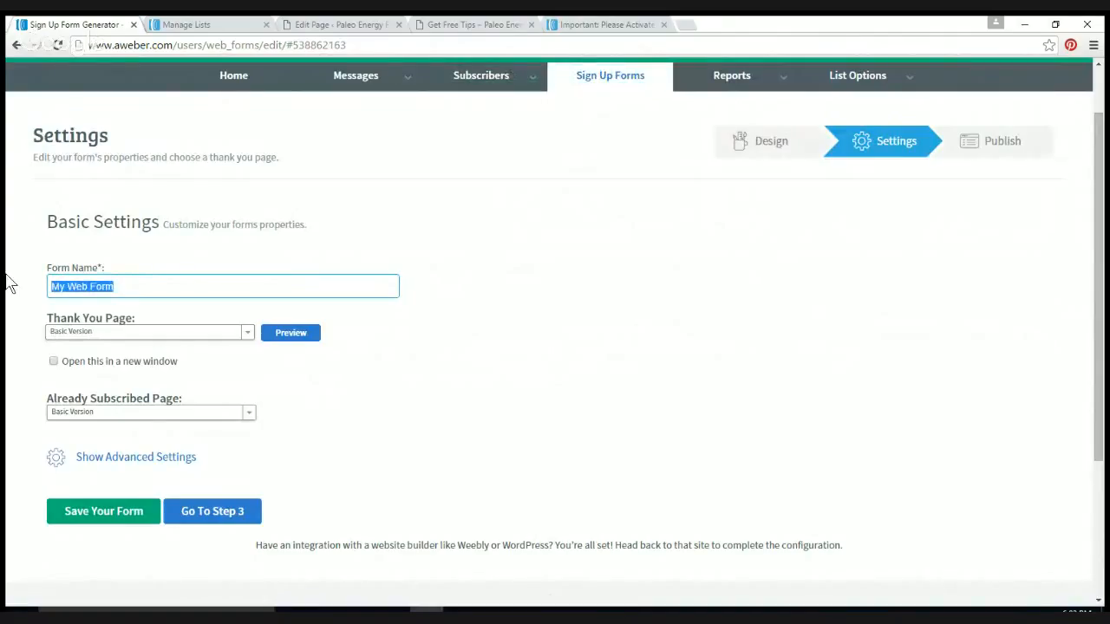
pyautogui.write('Paleo')
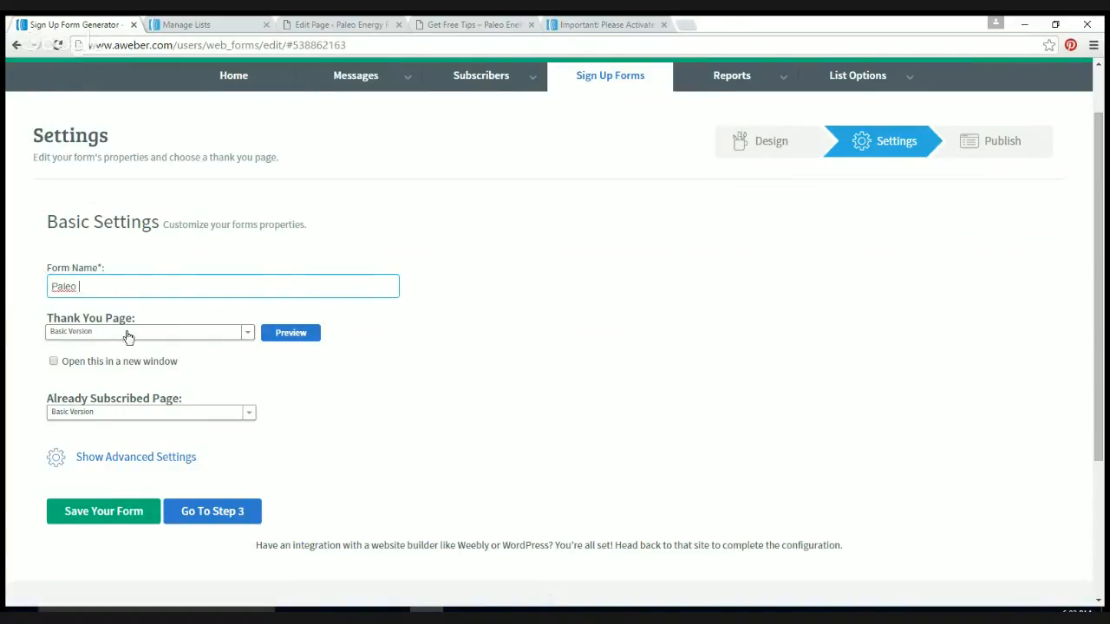
pyautogui.click(249, 340)
pyautogui.click(250, 339)
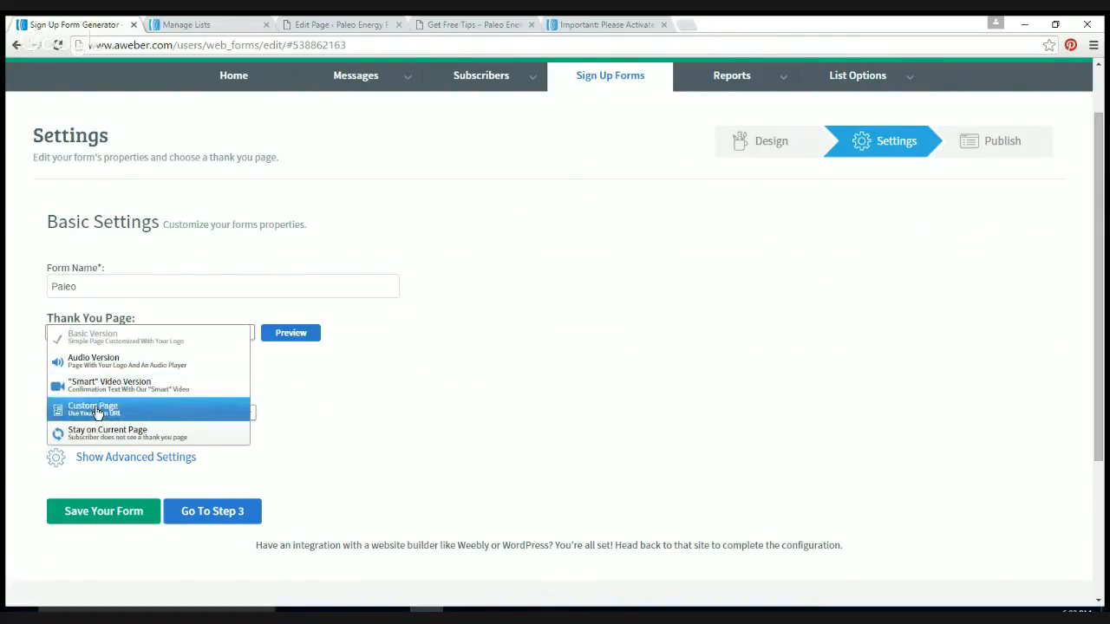
pyautogui.click(239, 211)
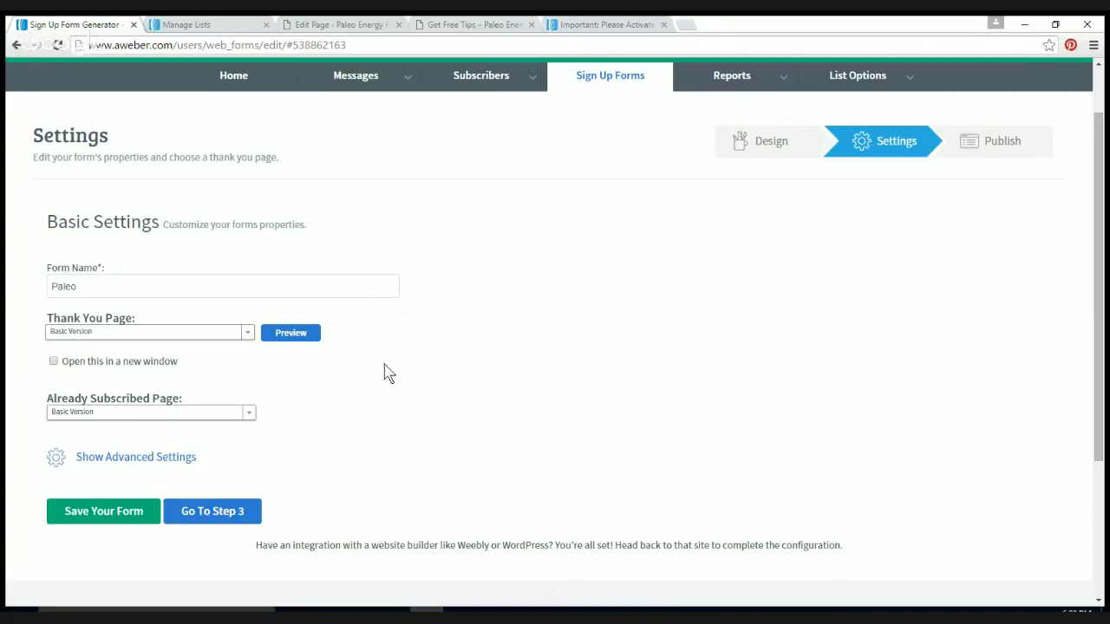
# Step: Save the Paleo form, choose I Will Install My Form, and select its JavaScript snippet
pyautogui.click(117, 522)
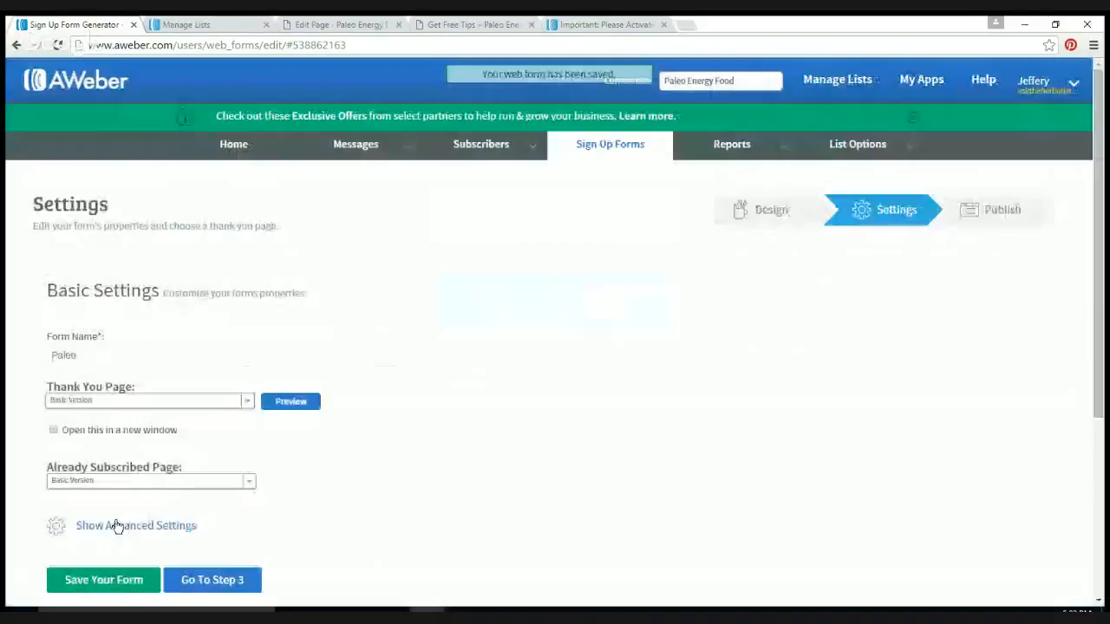
pyautogui.click(227, 572)
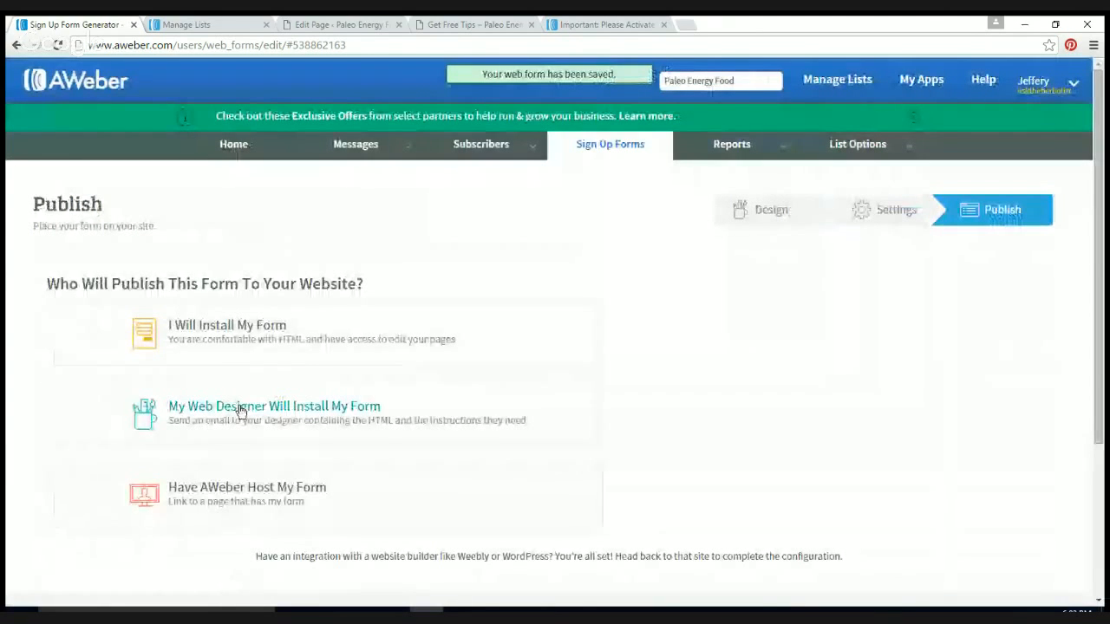
pyautogui.click(226, 337)
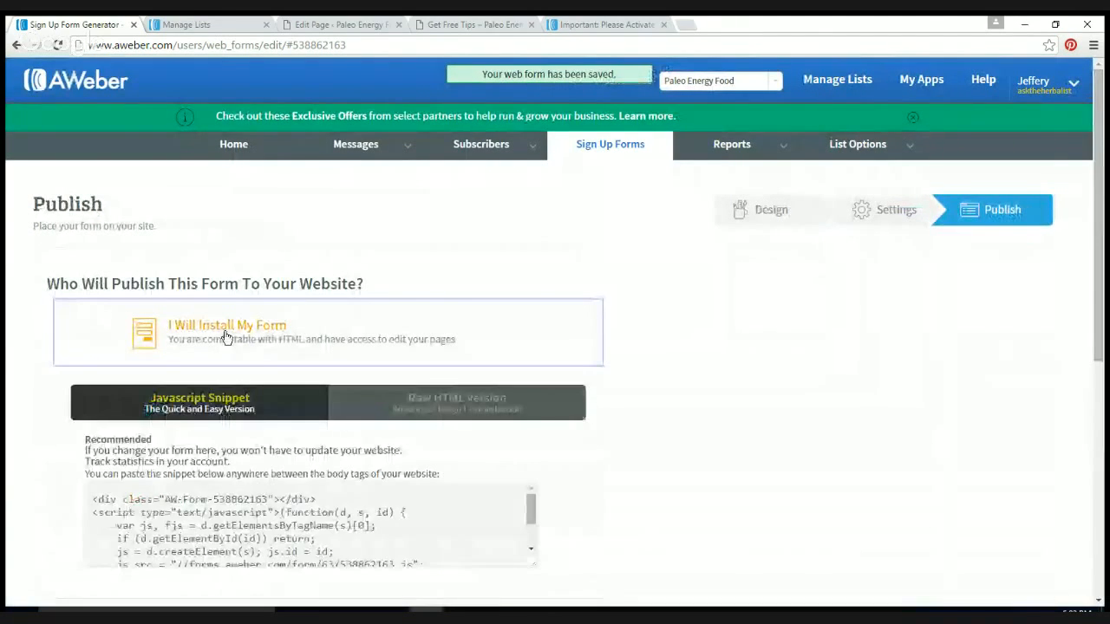
pyautogui.scroll(-3, 372, 377)
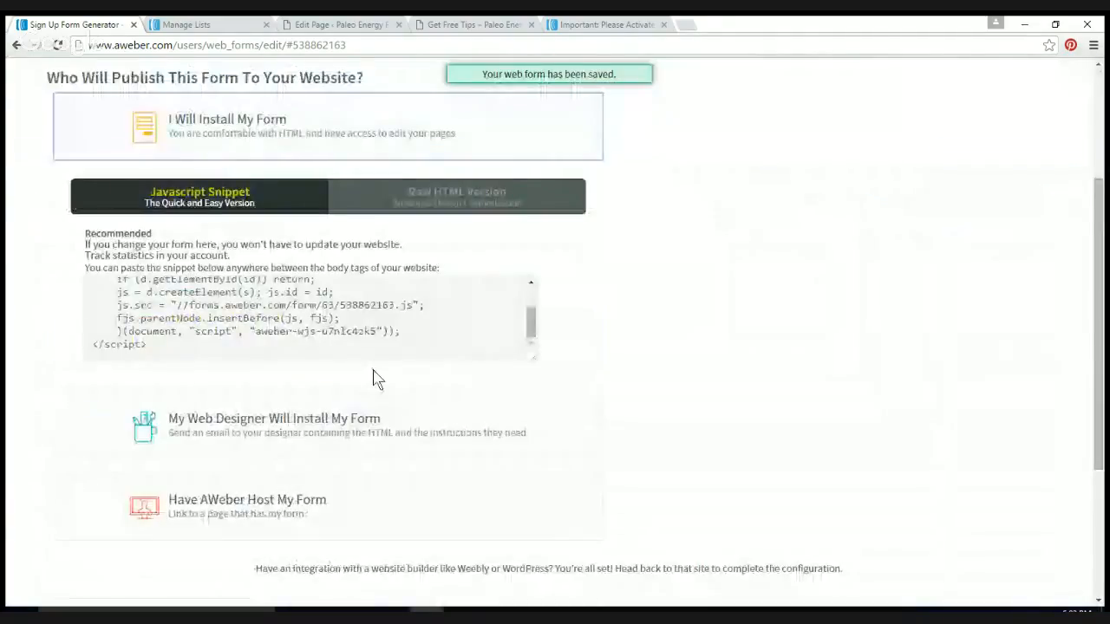
pyautogui.click(208, 310)
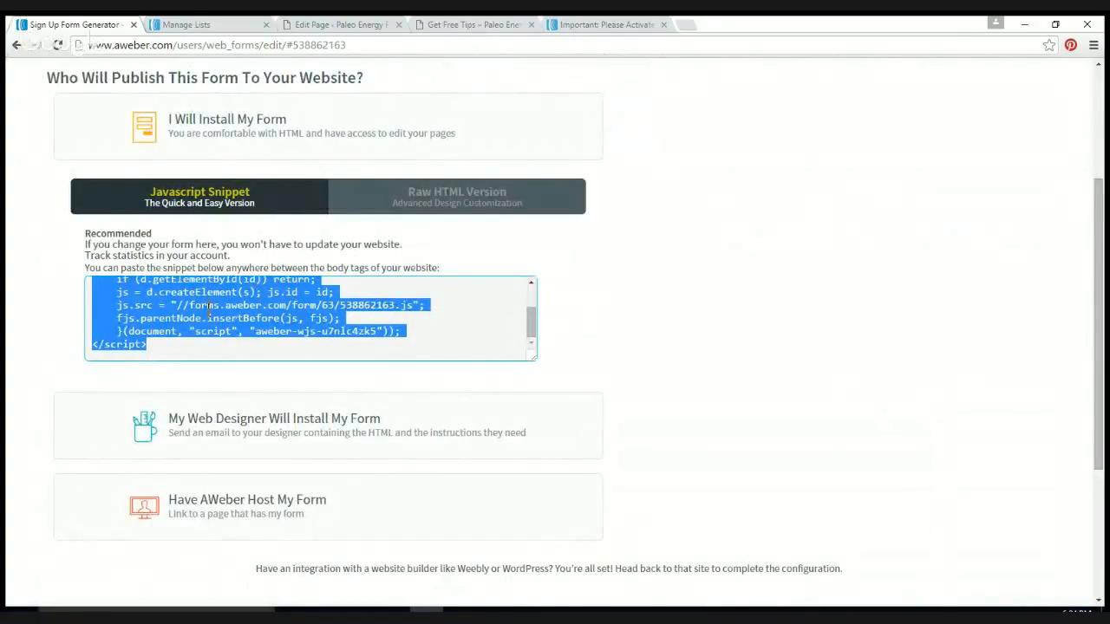
pyautogui.click(339, 26)
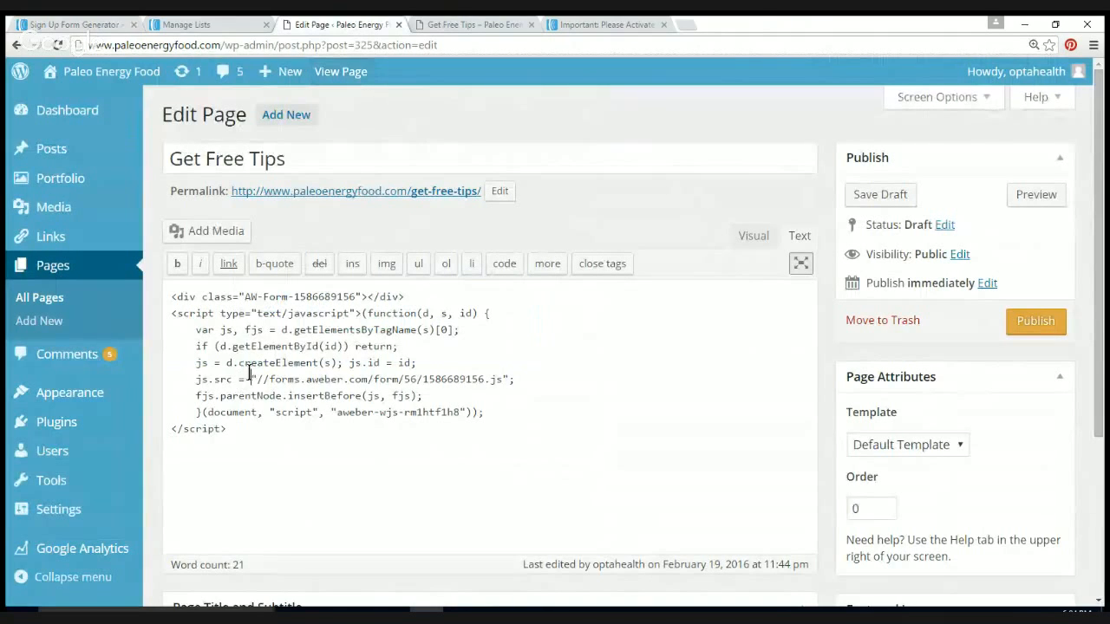
# Step: Replace the page's old embed code with the AWeber script, save the draft, and preview it
pyautogui.hotkey('ctrl', 'a')
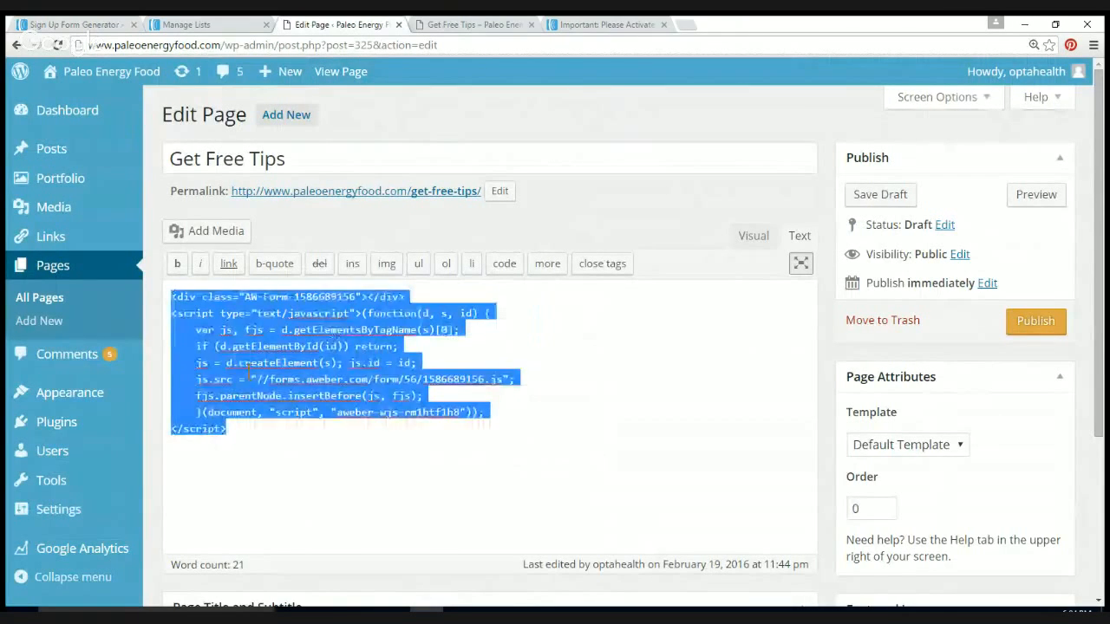
pyautogui.press('BackSpace')
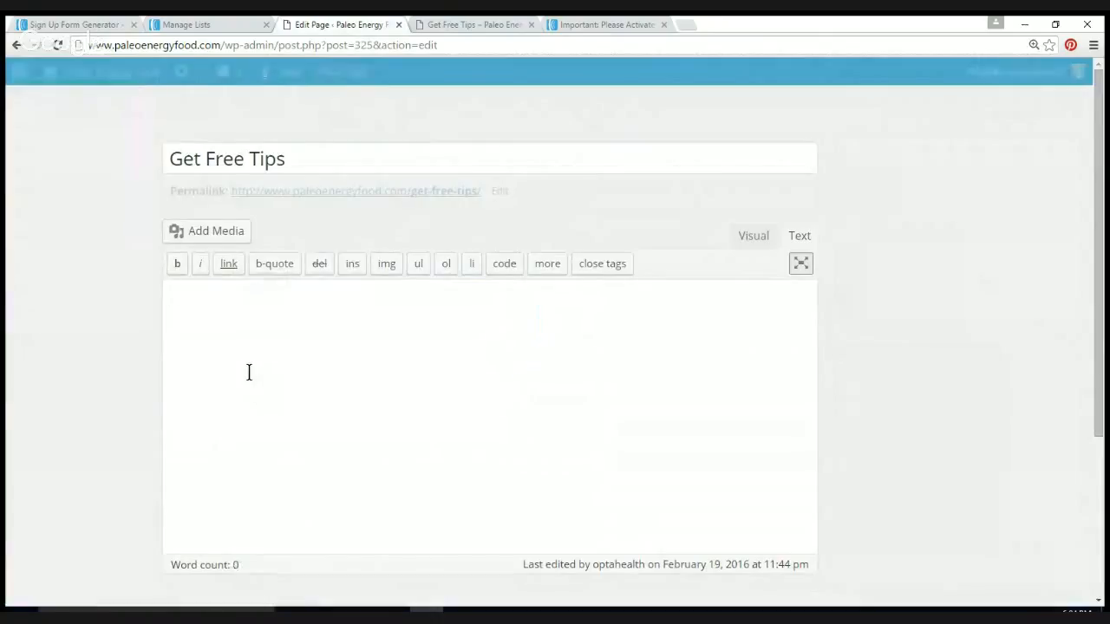
pyautogui.write('<div class="AW-Form-538862163"></div> <script type="text/javascript">(function(d, s, id) {     var js, fjs = d.getElementsByTagName(s)[0];     if (d.getElementById(id)) return;     js = d.createElement(s); js.id = id;     js.src = "//forms.aweber.com/form/63/538862163.js";     fjs.parentNode.insertBefore(js, fjs);     }(document, "script", "aweber-wjs-u7nlc4zk5")); </script>')
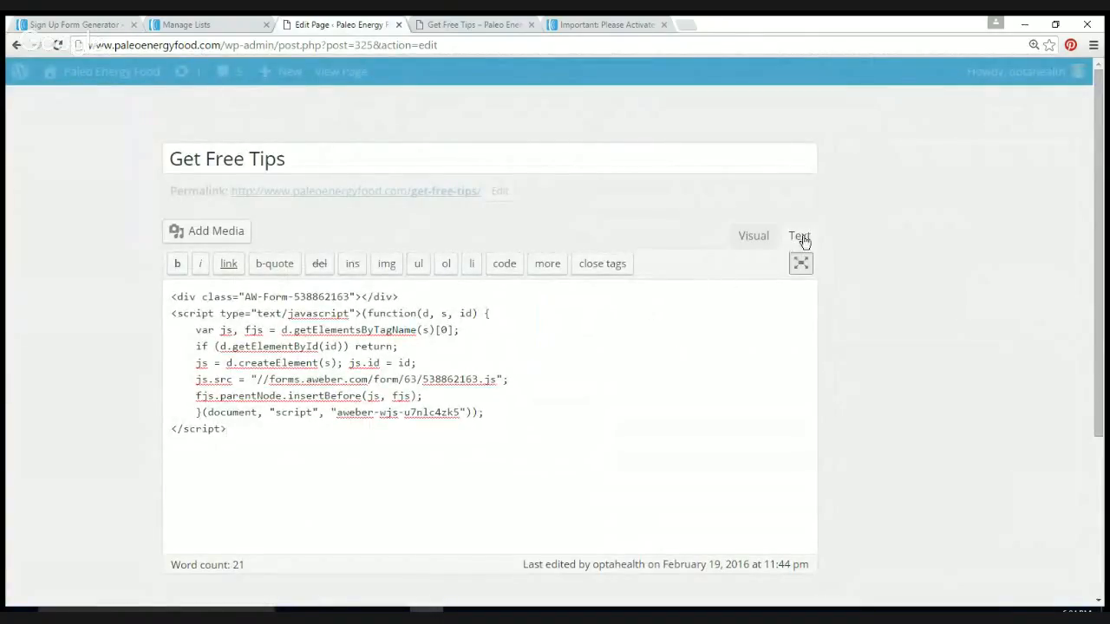
pyautogui.click(753, 236)
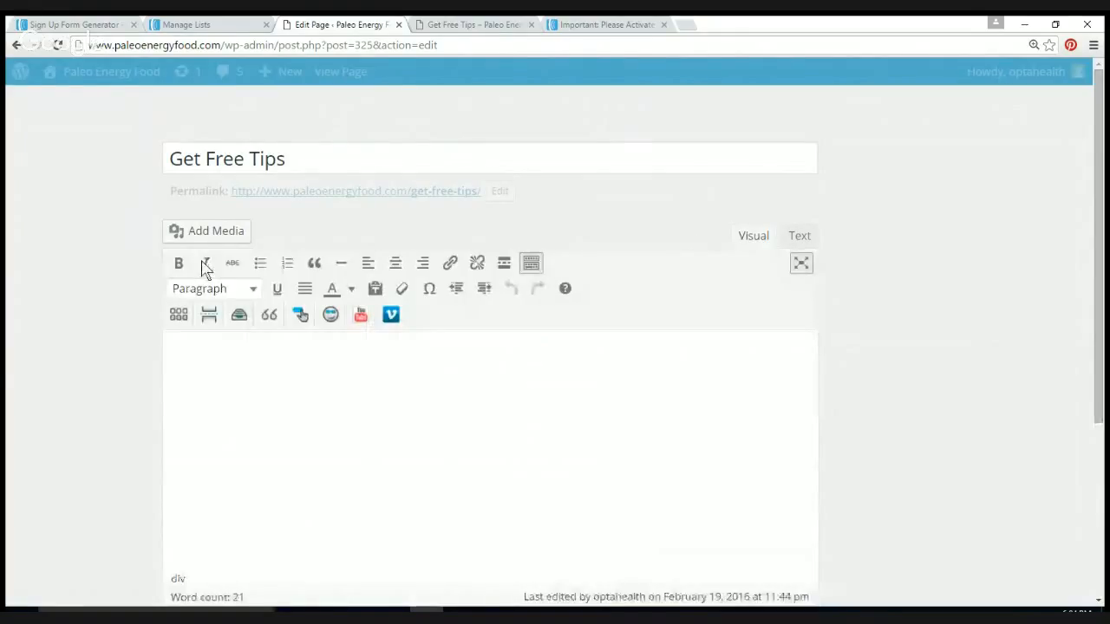
pyautogui.click(798, 236)
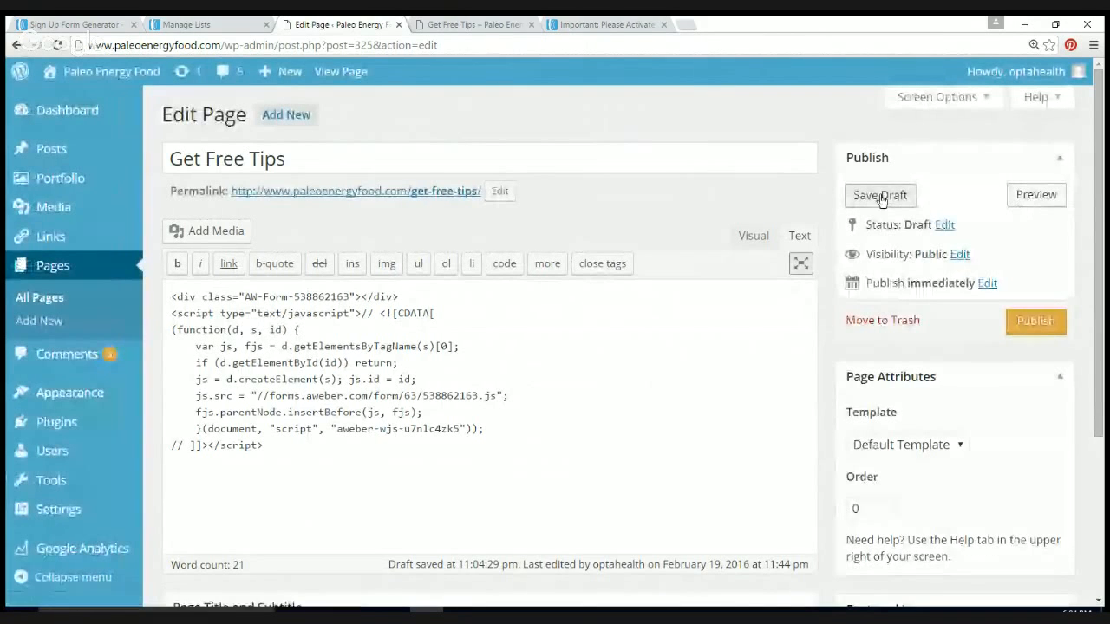
pyautogui.click(880, 196)
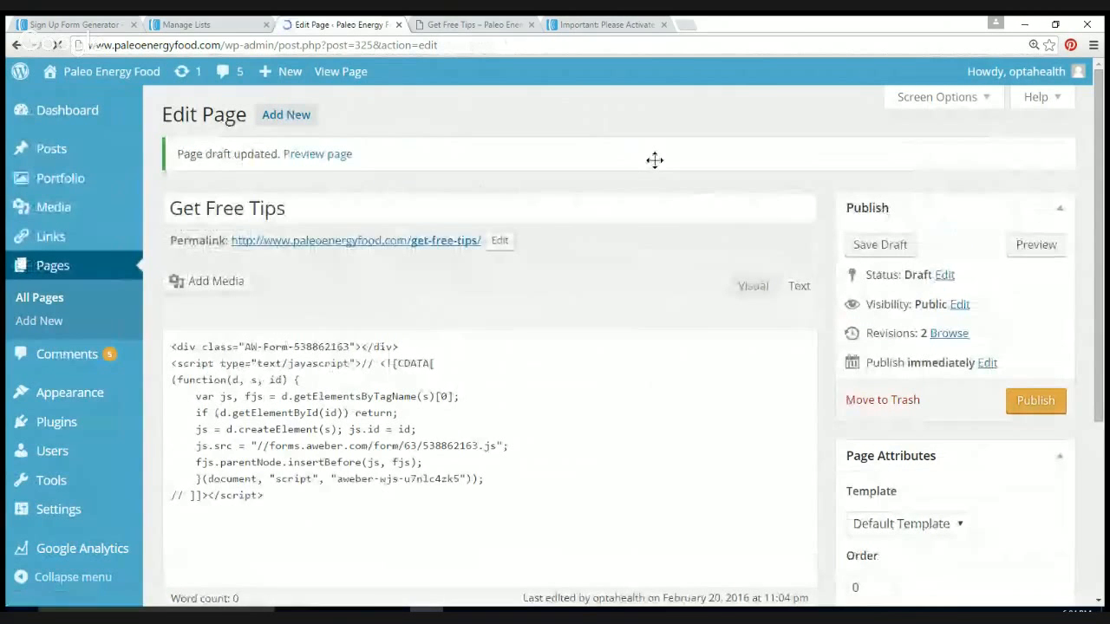
pyautogui.click(345, 71)
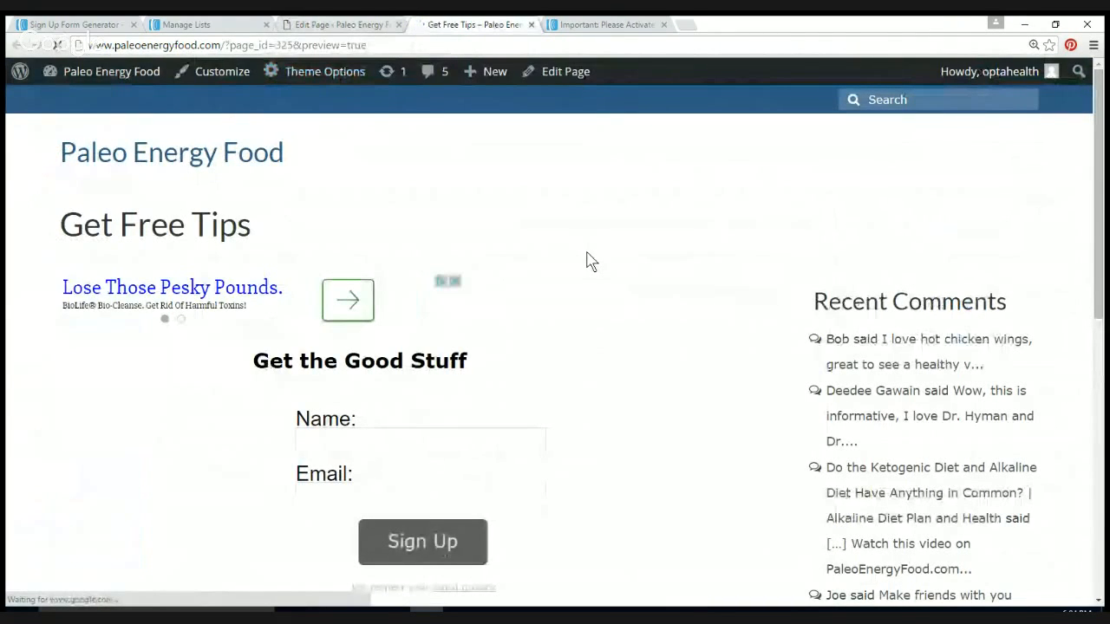
# Step: Fill the Get the Good Stuff form with a test name and autofilled e-mail, then sign up
pyautogui.scroll(-2, 498, 384)
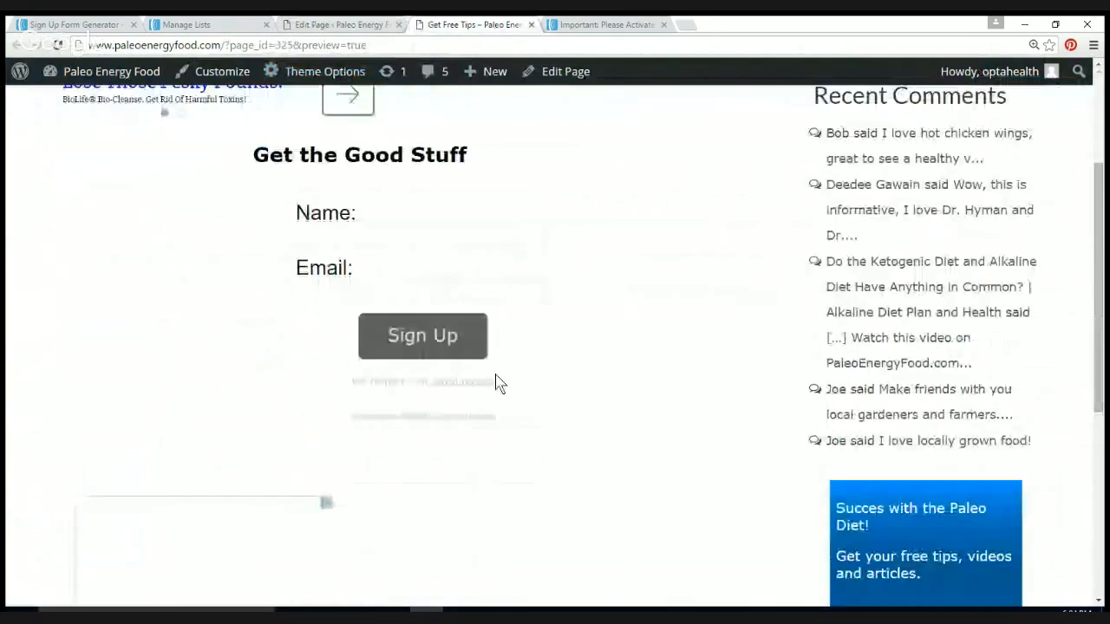
pyautogui.click(341, 240)
pyautogui.scroll(-4, 345, 249)
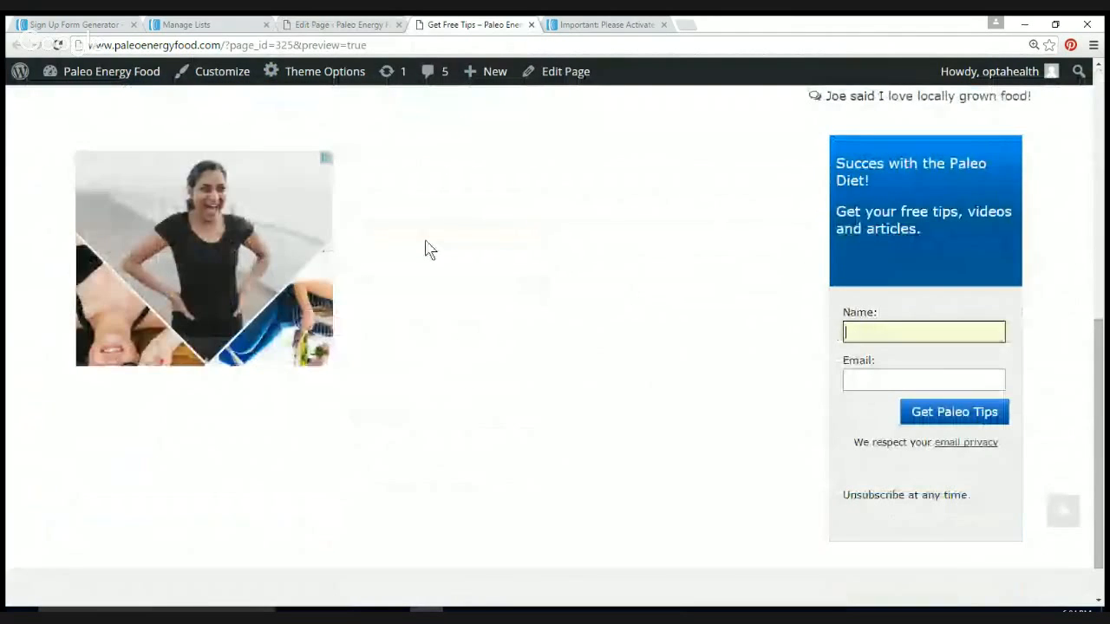
pyautogui.scroll(5, 426, 248)
pyautogui.click(332, 426)
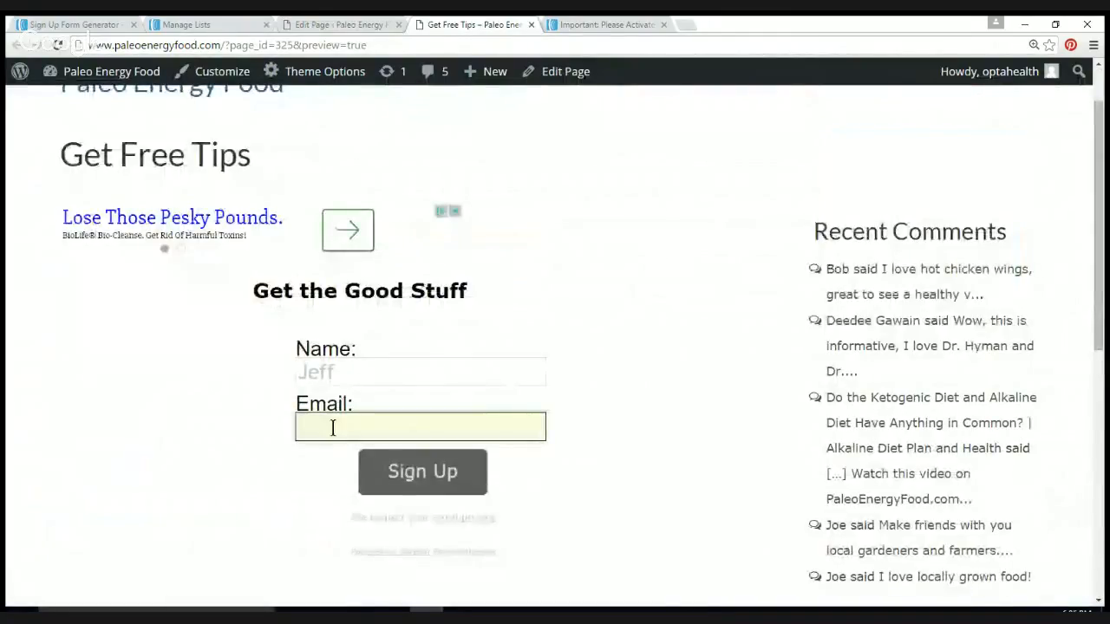
pyautogui.write('r')
pyautogui.press('Down')
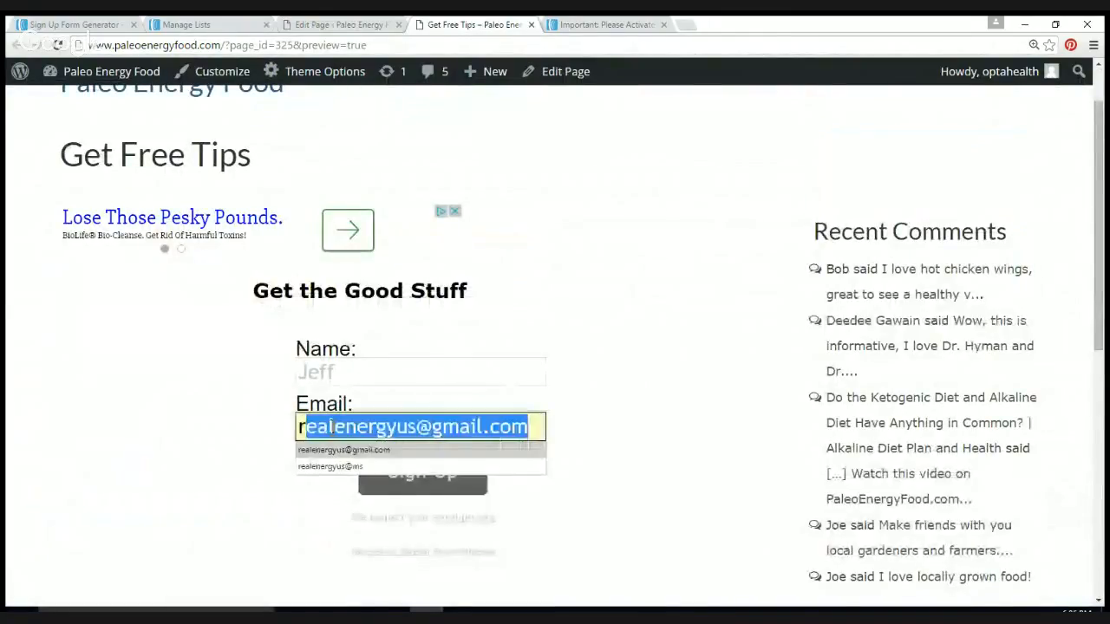
pyautogui.scroll(-5, 334, 429)
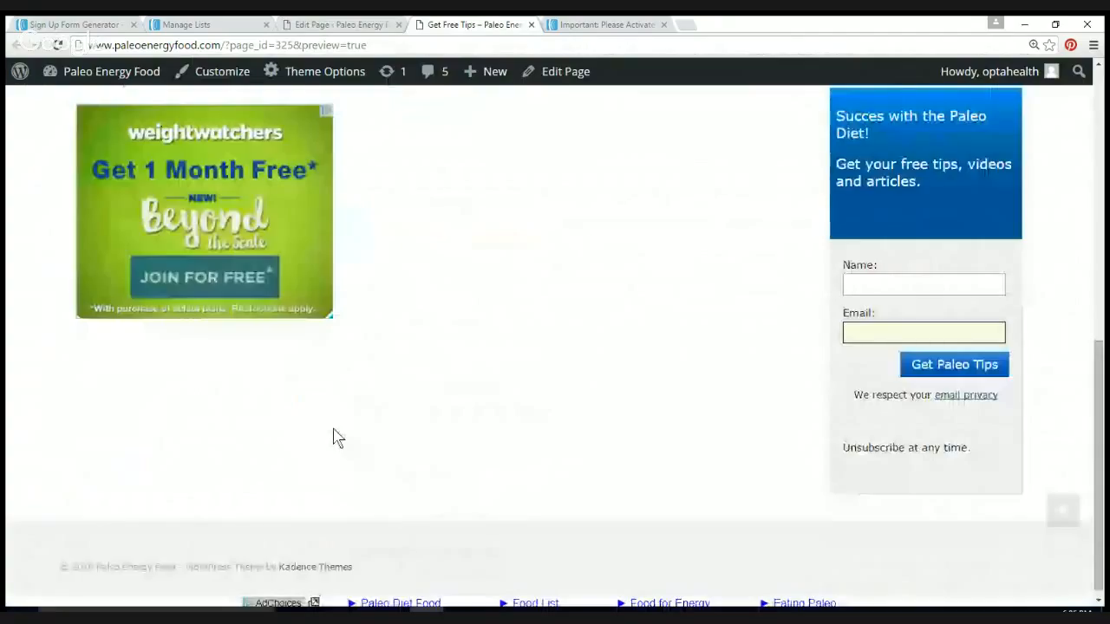
pyautogui.scroll(5, 336, 437)
pyautogui.click(426, 544)
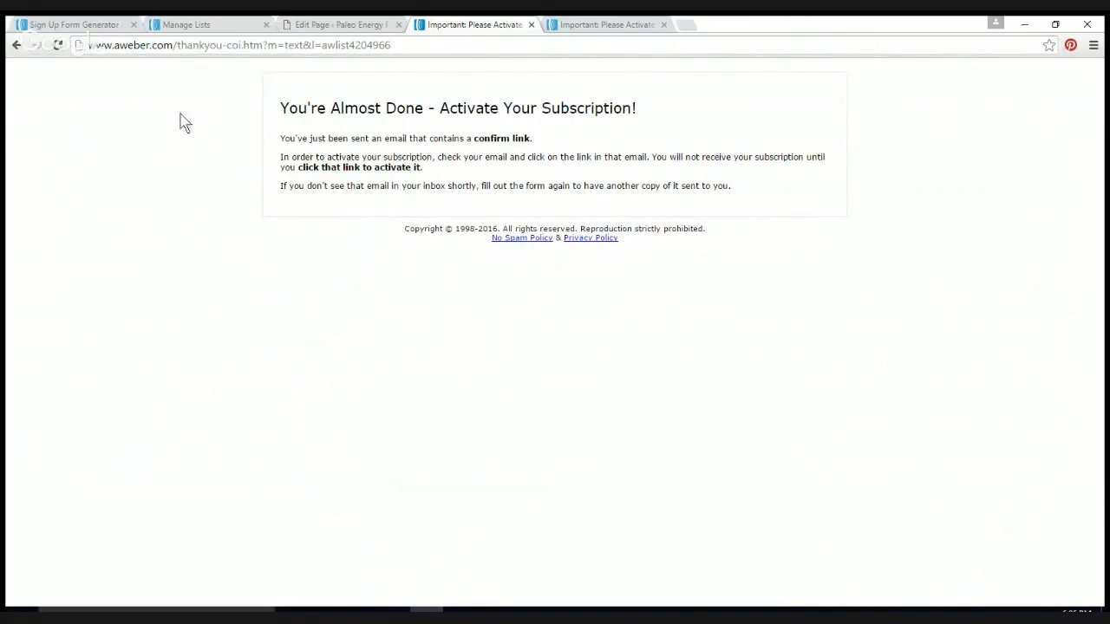
# Step: Return to the Sign Up Form Generator's Publish page showing the JavaScript embed snippet
pyautogui.click(87, 26)
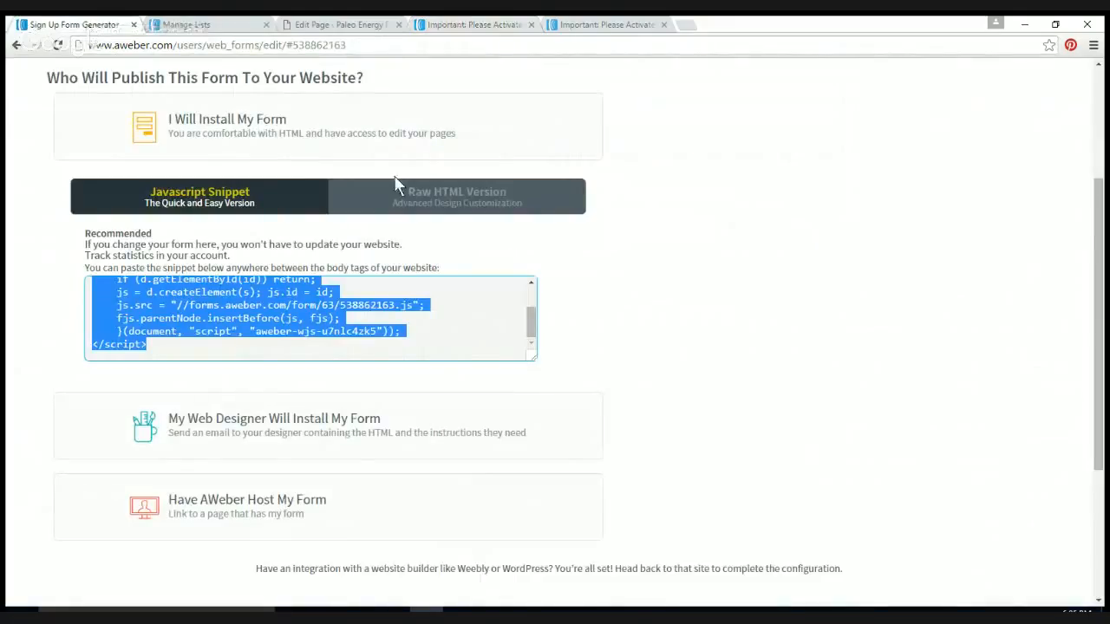
pyautogui.scroll(3, 395, 184)
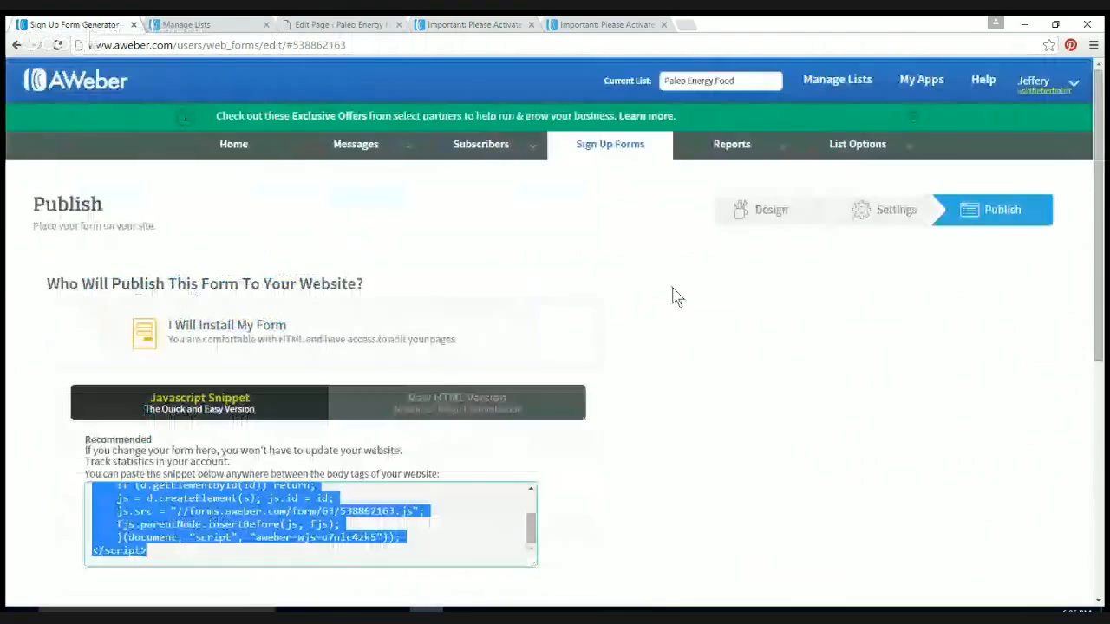
# Step: Open List Settings for Paleo Energy Food and review its description, 'Paleo Recipes and Tips'
pyautogui.click(853, 149)
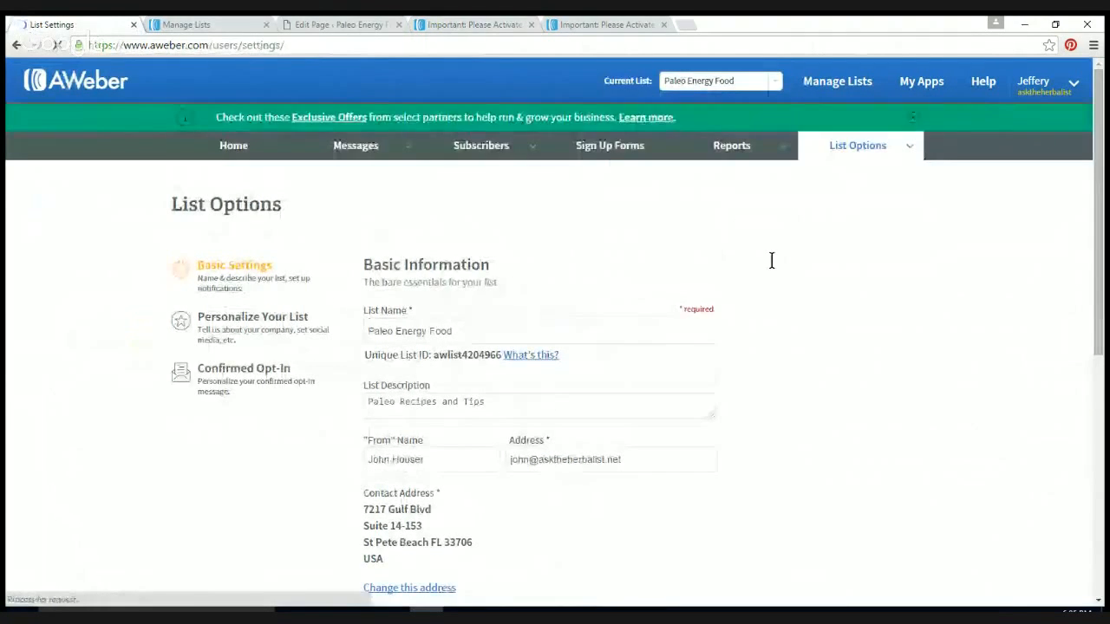
pyautogui.scroll(-5, 941, 297)
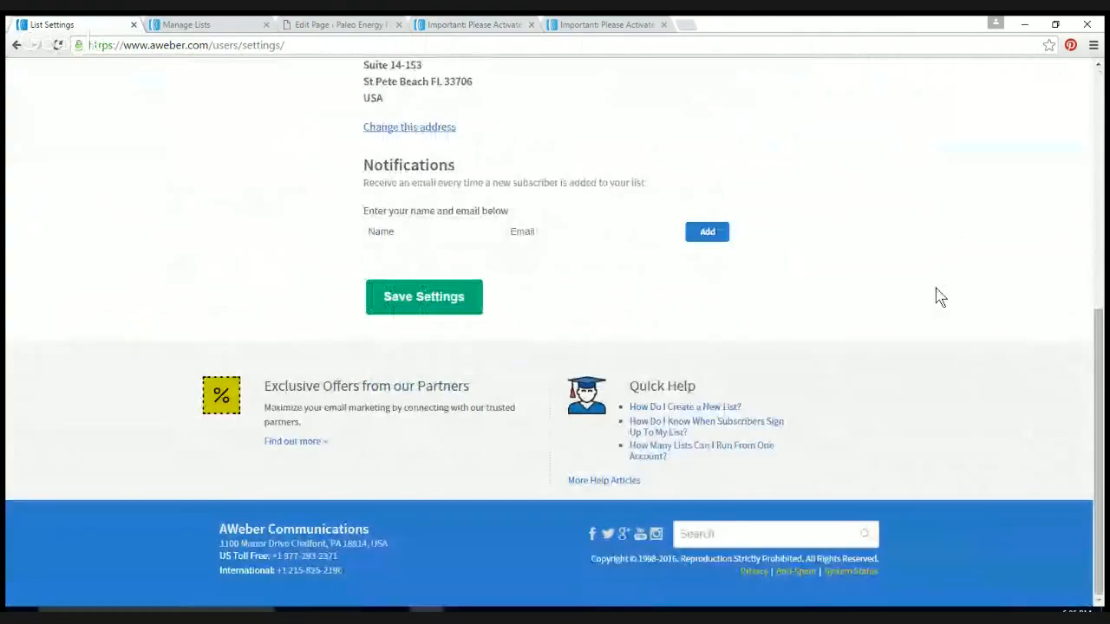
pyautogui.scroll(2, 941, 296)
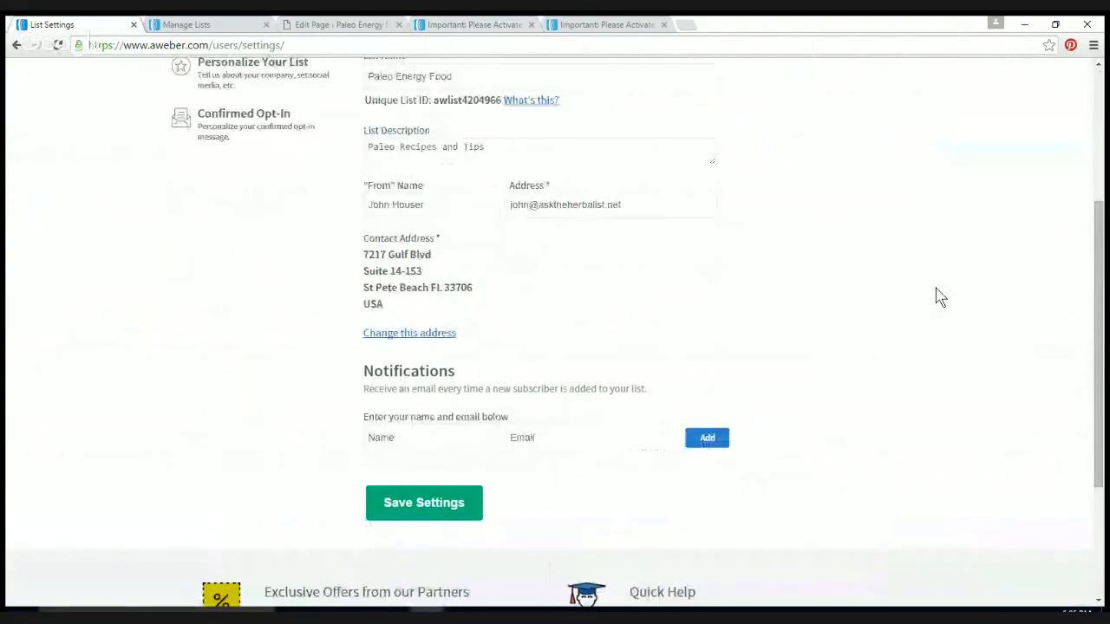
pyautogui.scroll(1, 940, 296)
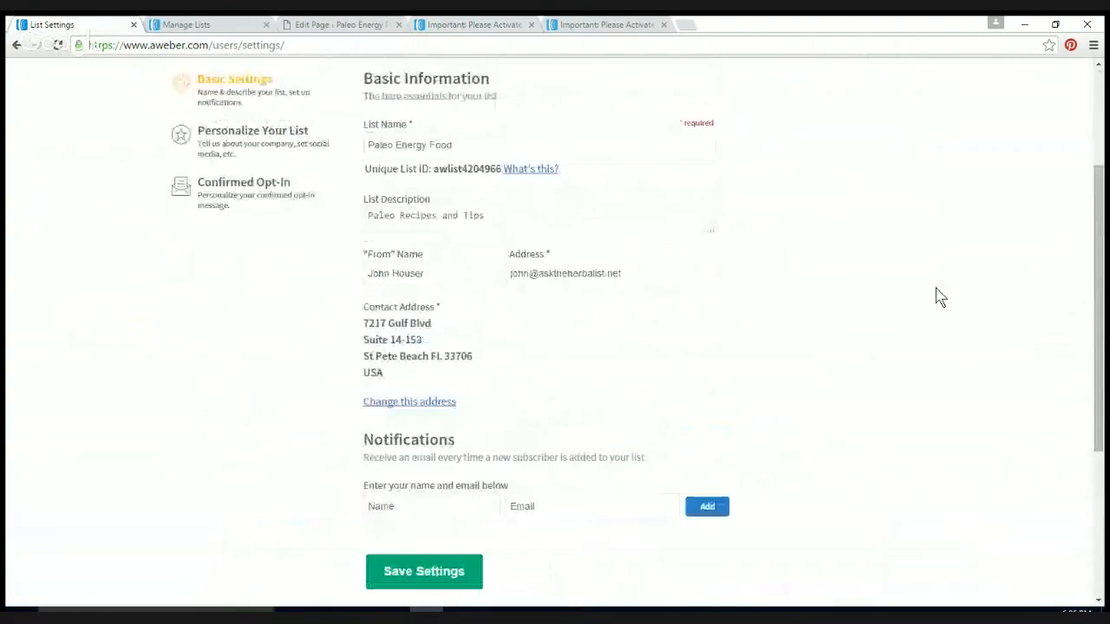
pyautogui.scroll(1, 936, 296)
pyautogui.click(485, 284)
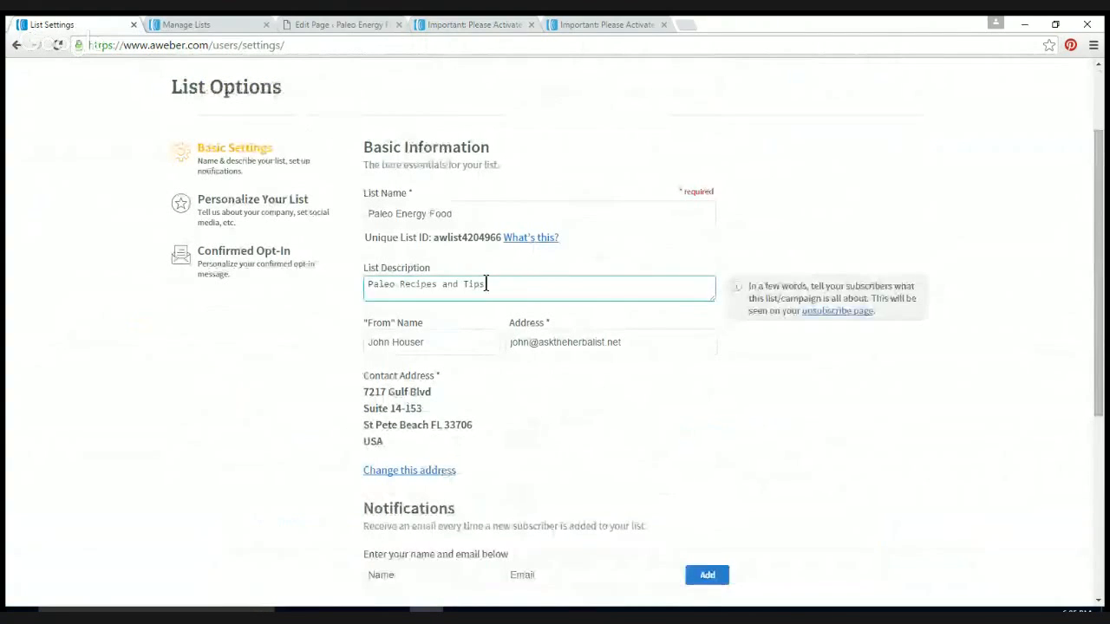
# Step: Open the list's Confirmed Opt-In settings and review the confirmation message and opt-in toggles
pyautogui.click(231, 263)
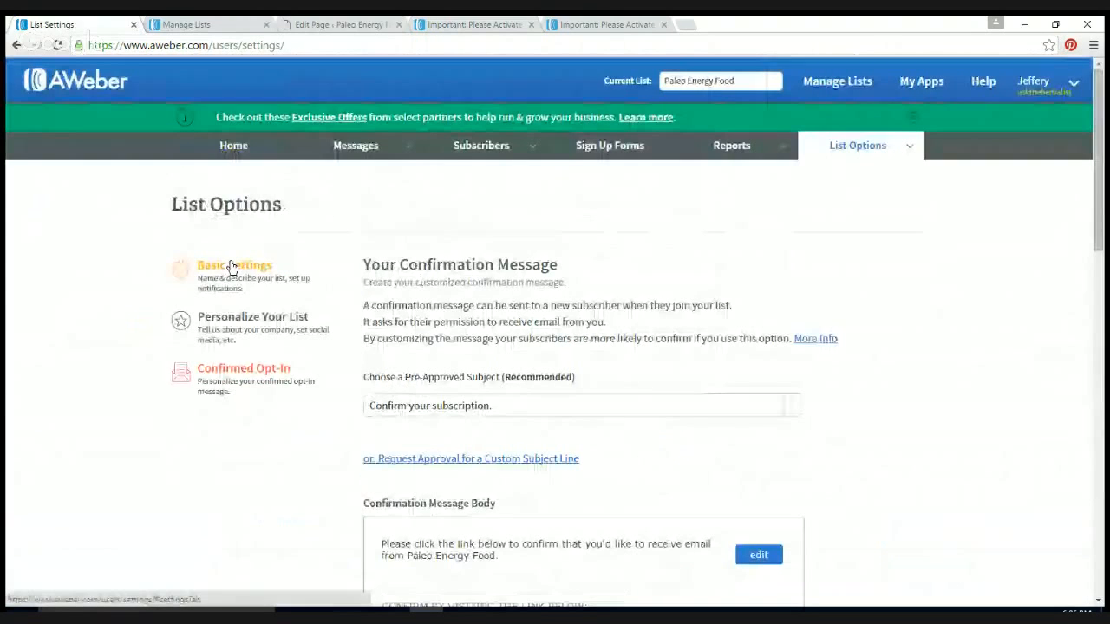
pyautogui.scroll(-2, 852, 288)
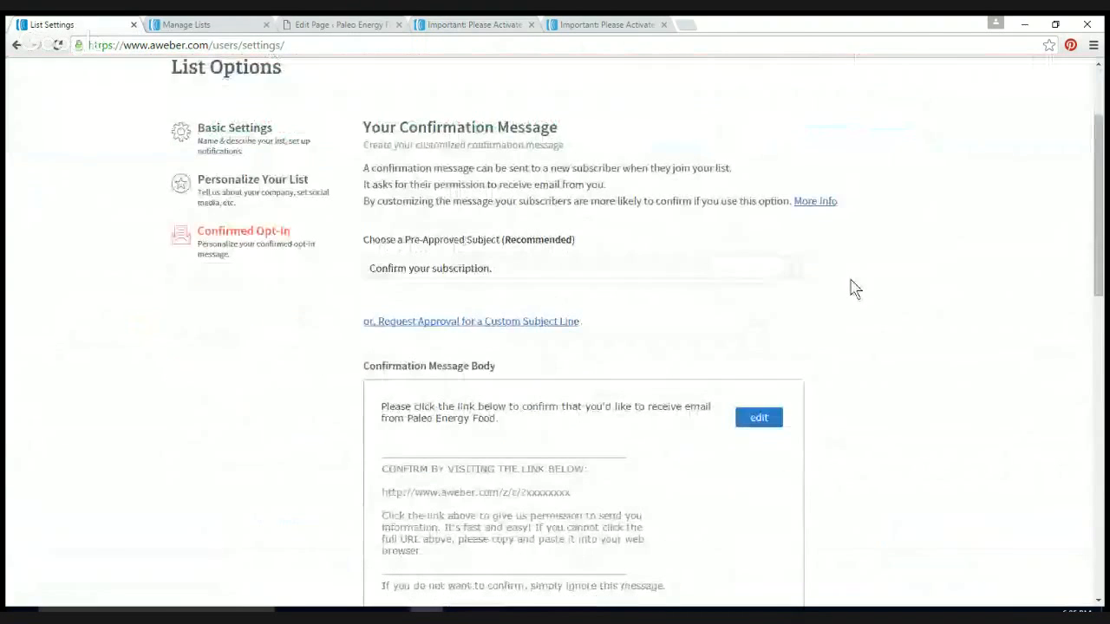
pyautogui.scroll(-3, 924, 269)
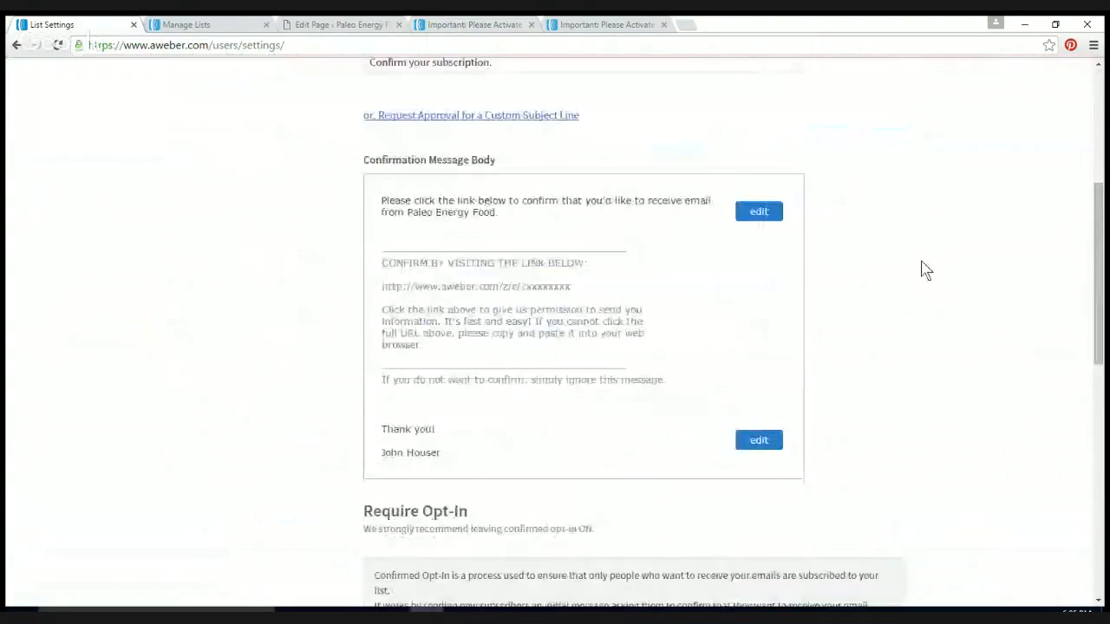
pyautogui.scroll(-4, 924, 269)
pyautogui.scroll(-4, 924, 269)
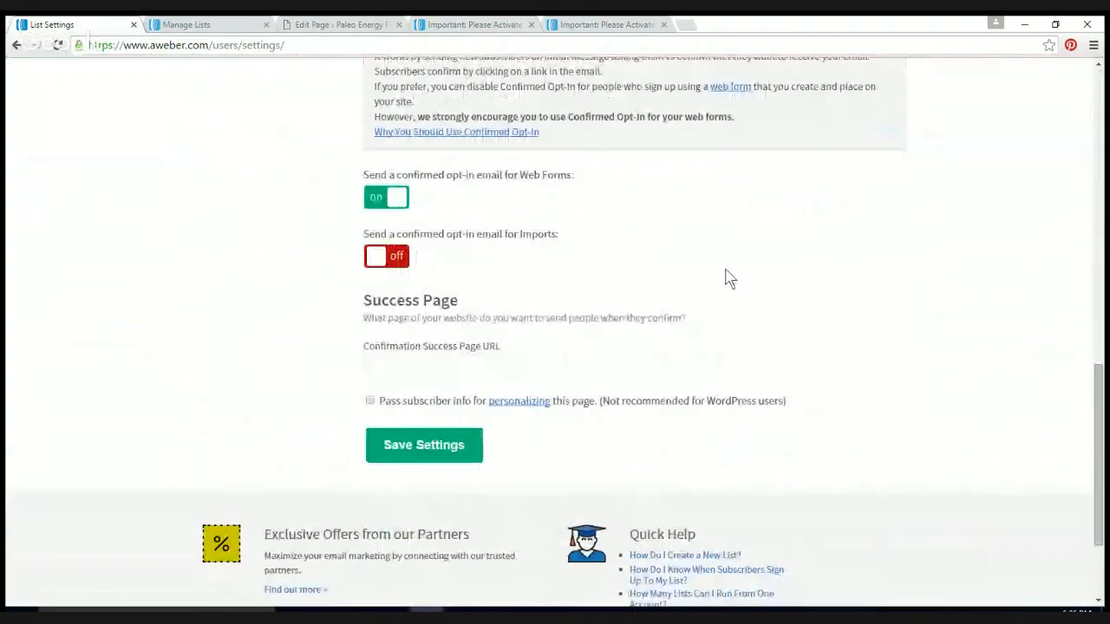
pyautogui.click(404, 368)
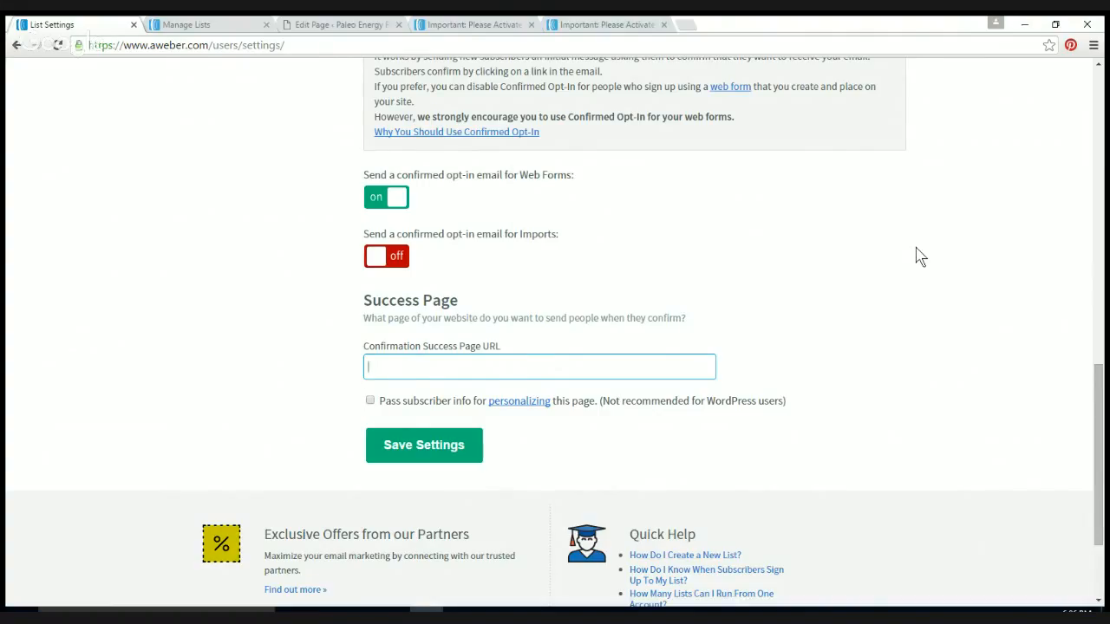
# Step: Confirm opt-in is on for web forms, off for imports, and leave the success page URL empty
pyautogui.scroll(2, 917, 255)
pyautogui.scroll(4, 917, 255)
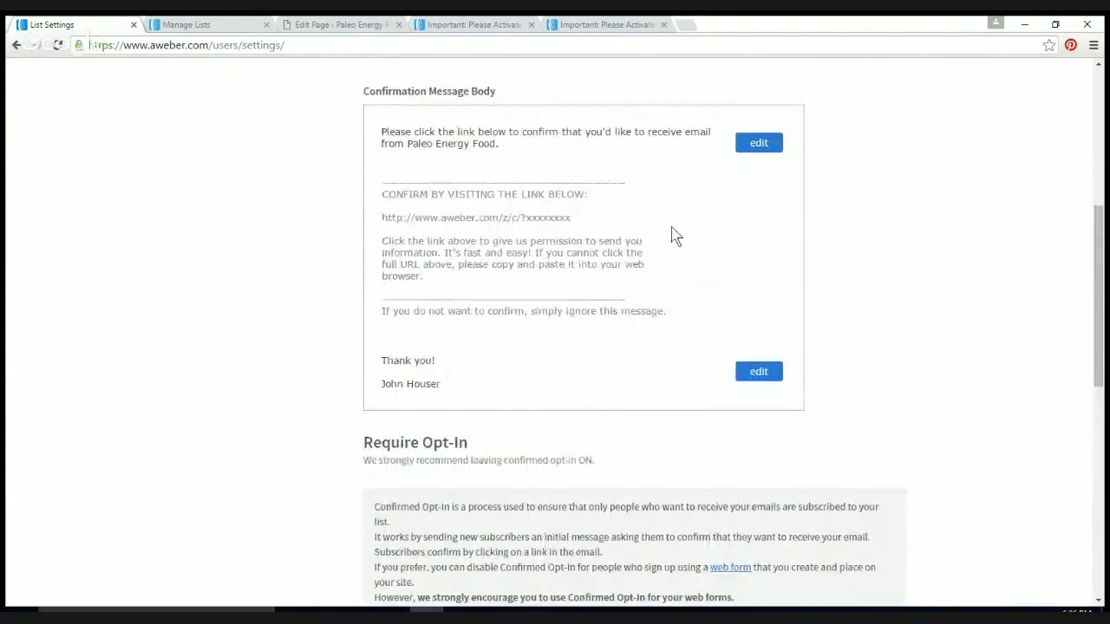
pyautogui.scroll(-10, 952, 231)
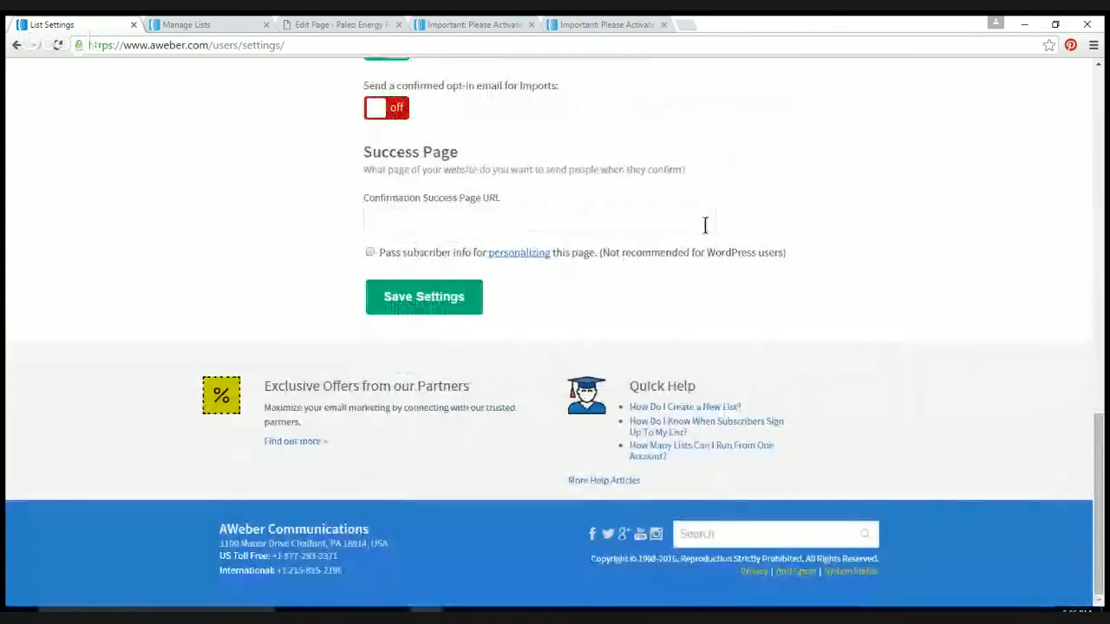
pyautogui.click(412, 219)
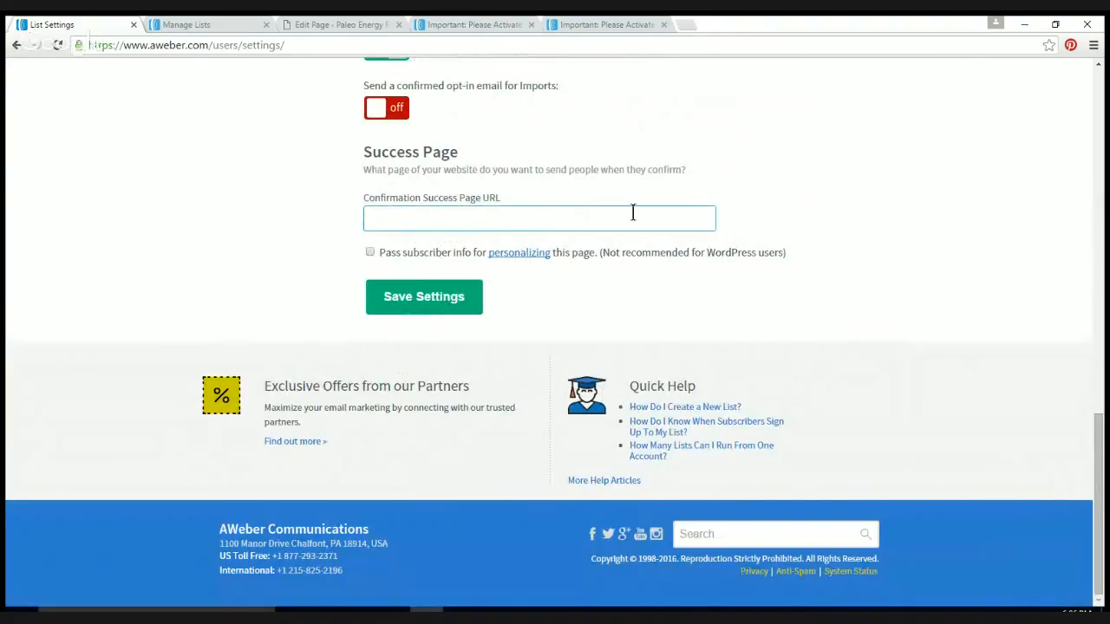
pyautogui.click(811, 196)
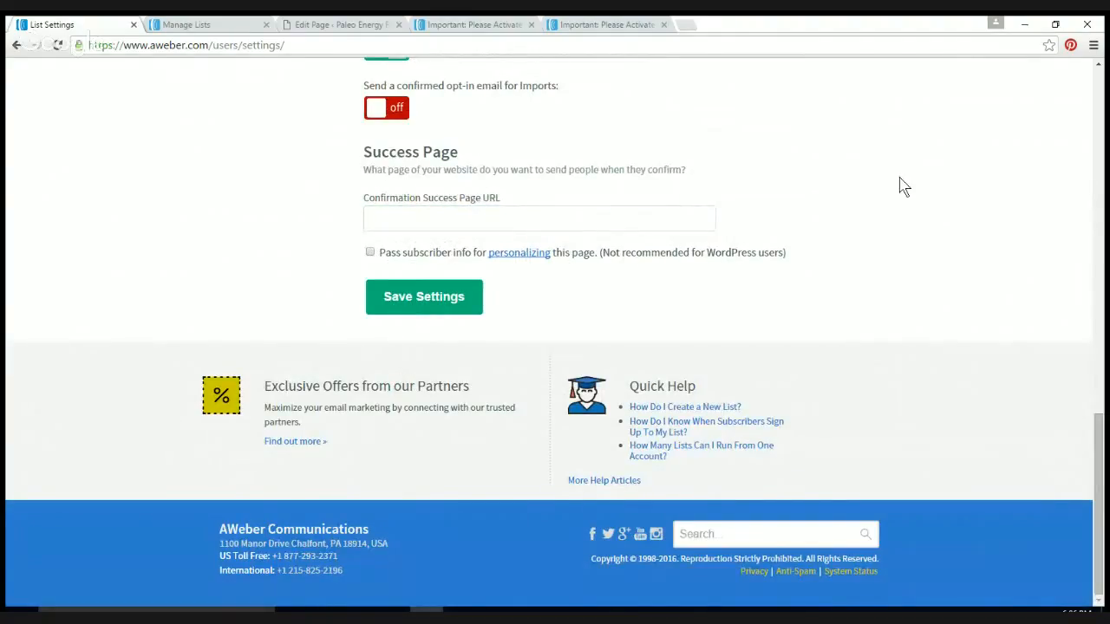